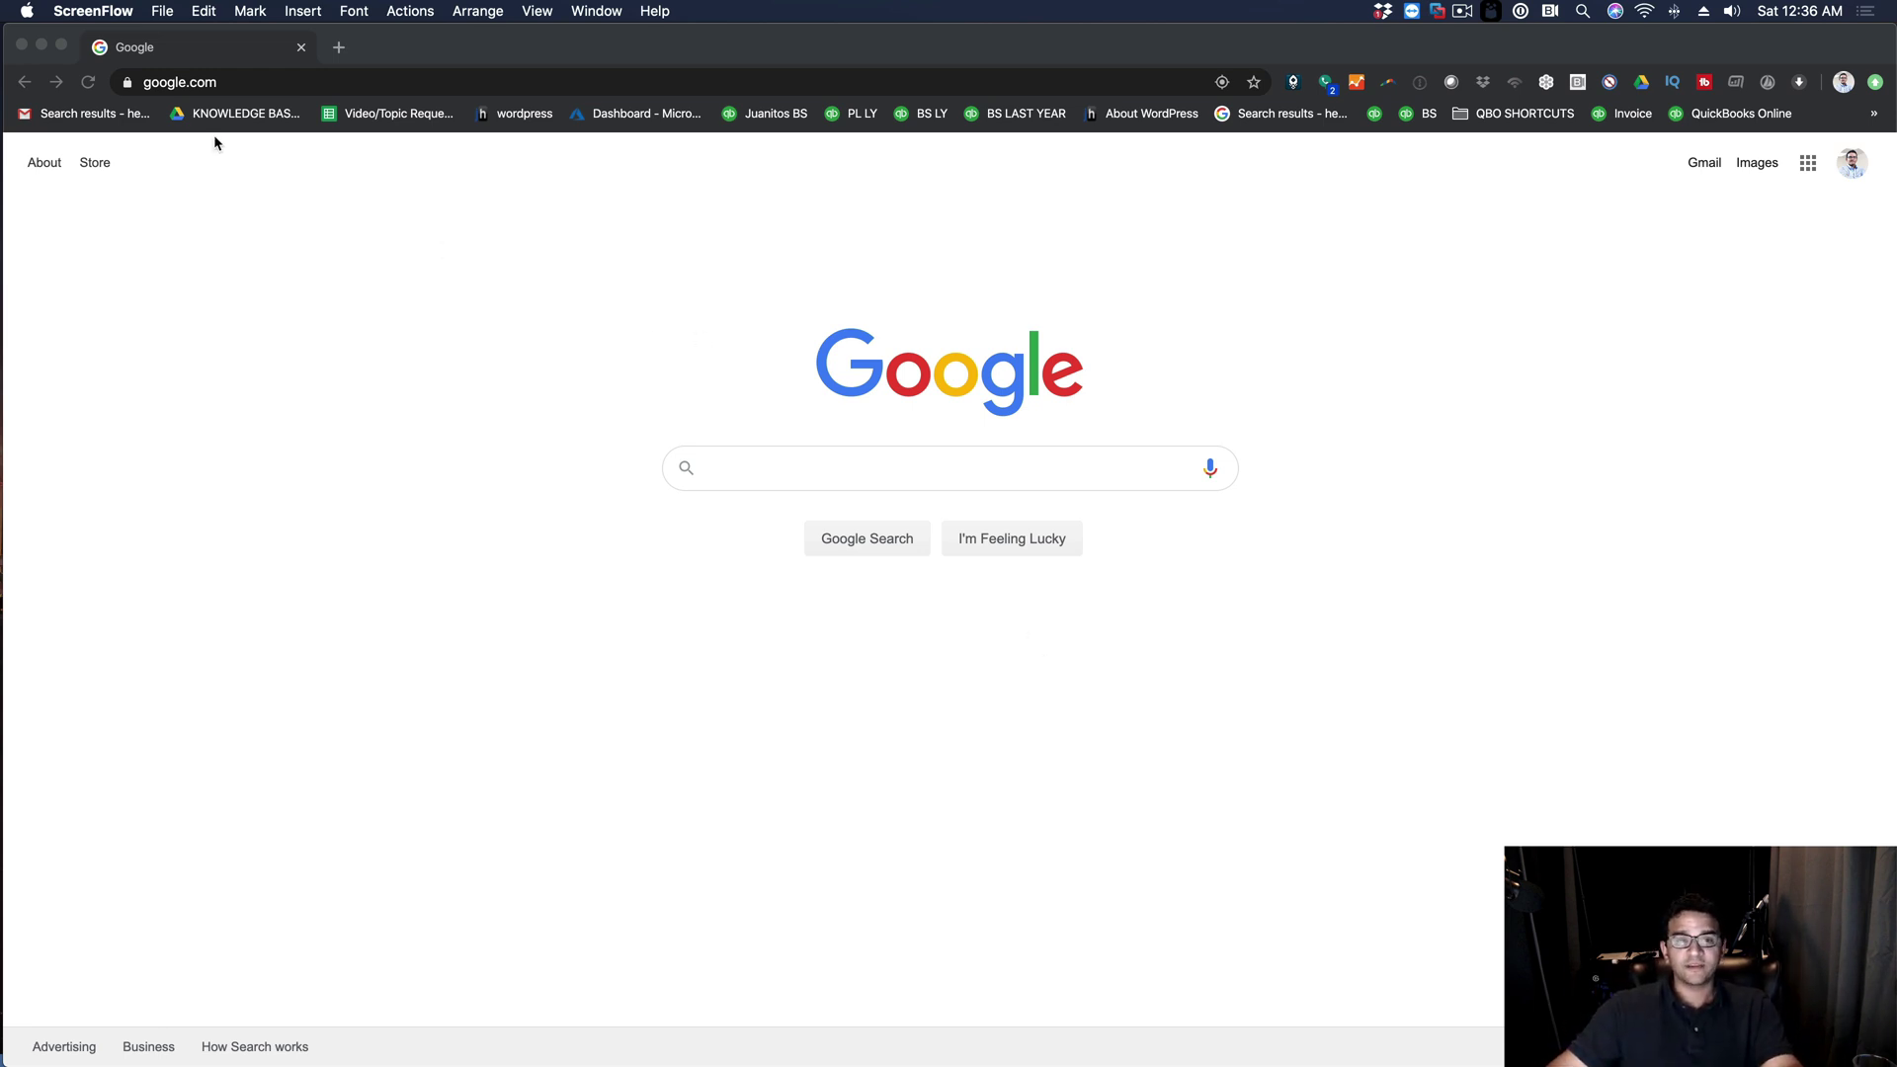
Go to proadvisor.intuit.com in the browser
{"action": "left_click", "coordinate": [164, 75]}
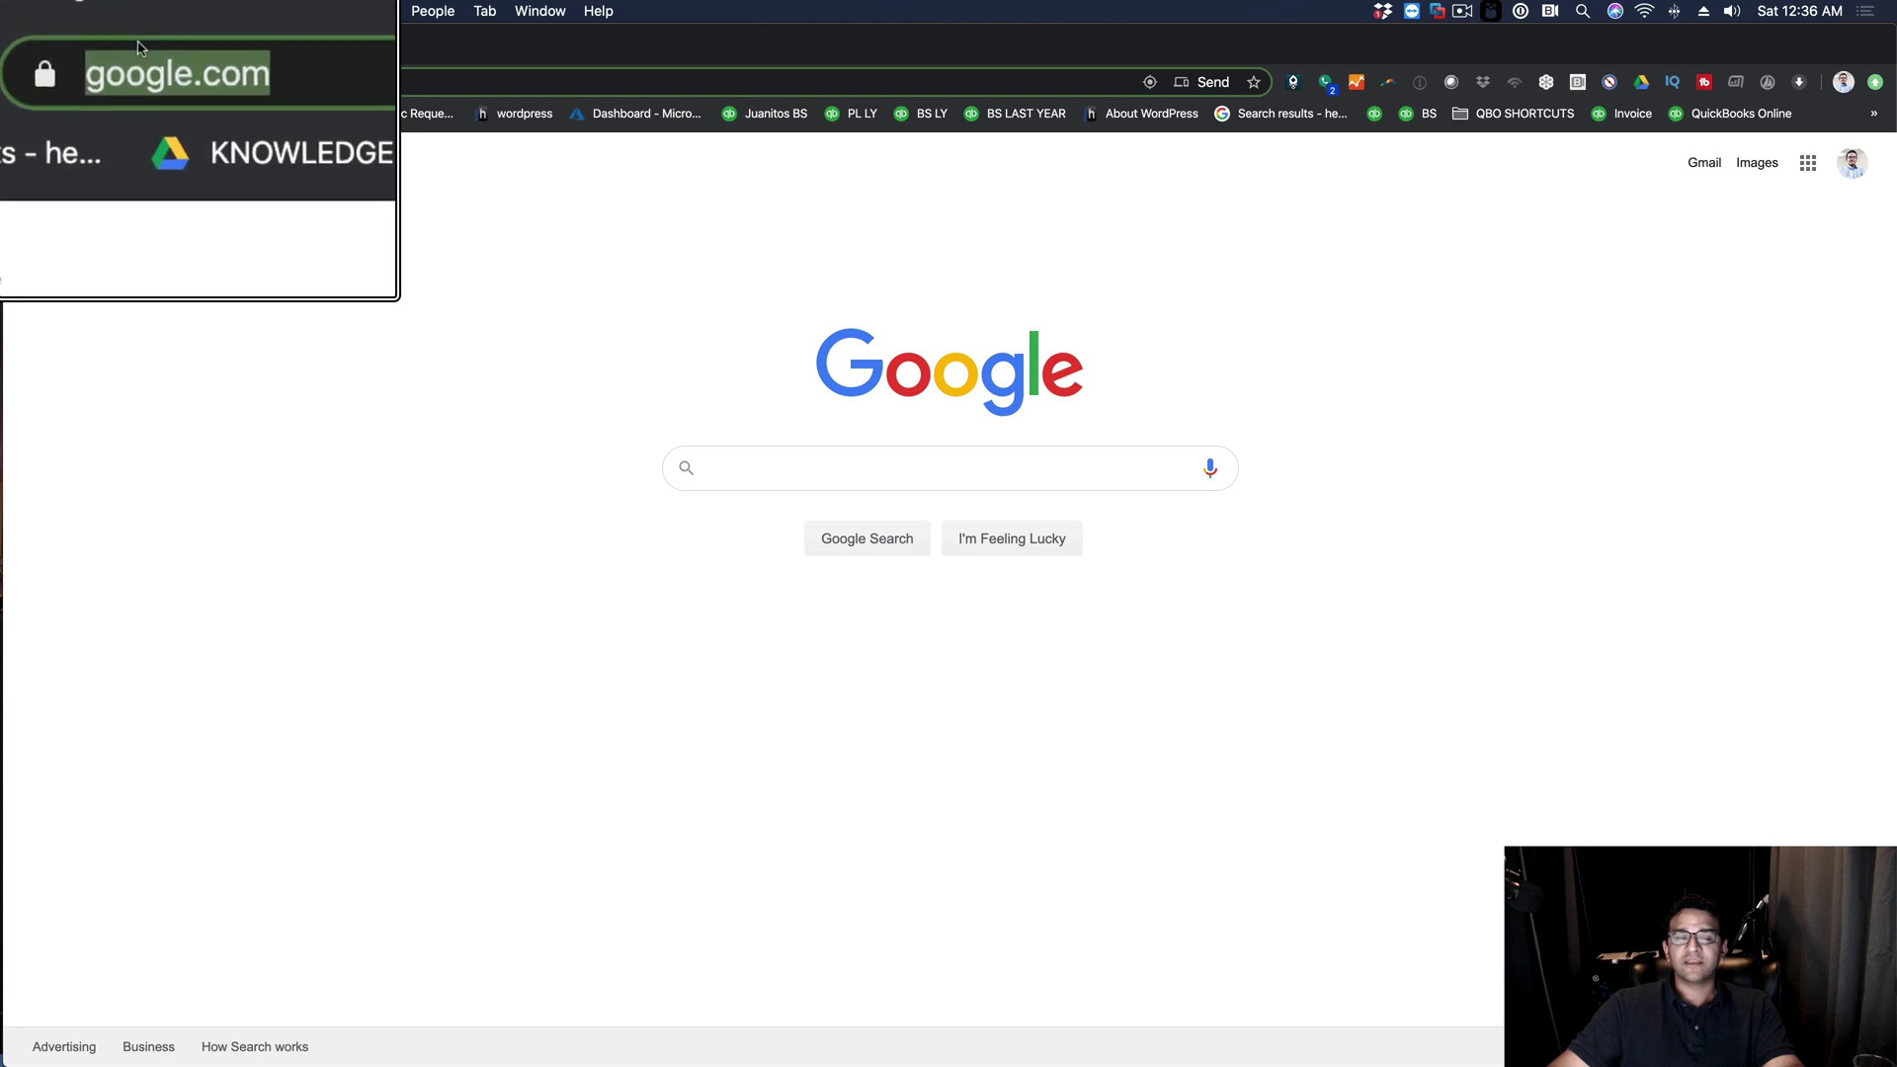
{"action": "type", "text": "pr"}
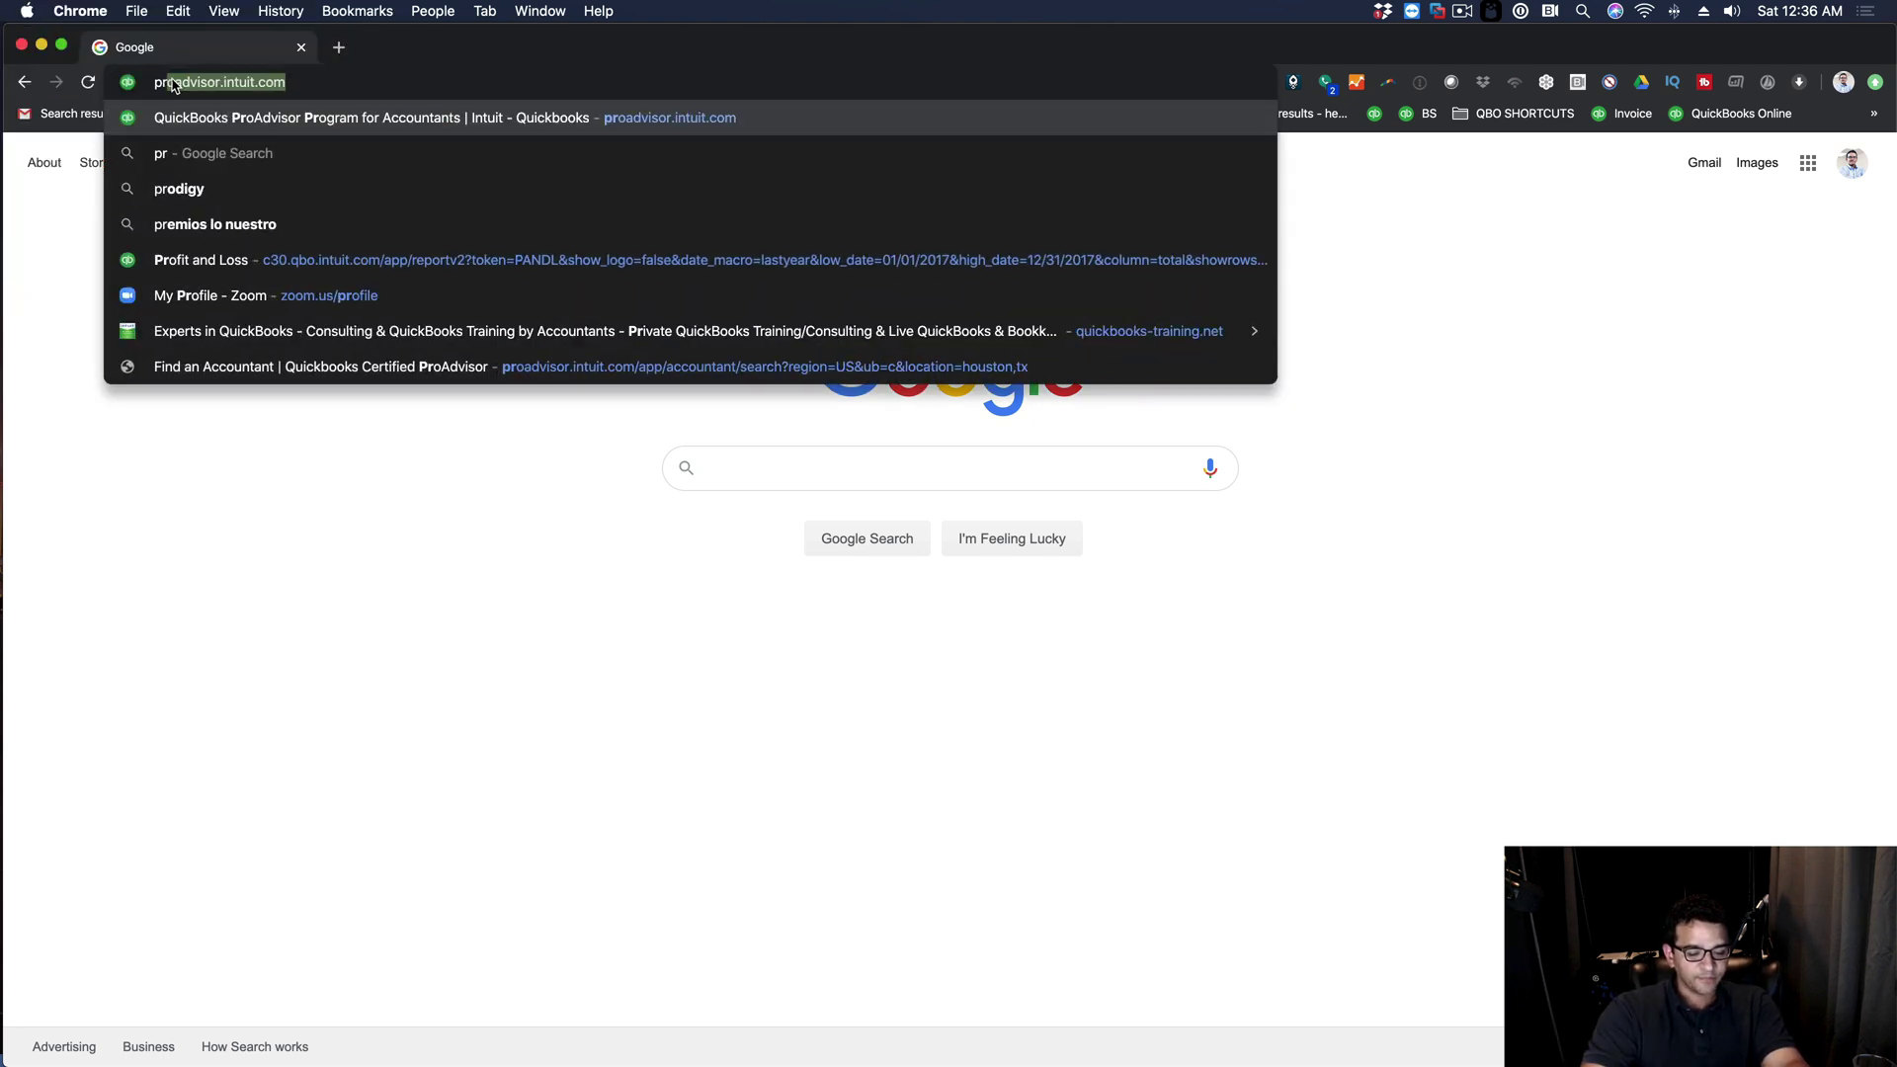
{"action": "type", "text": "oadvisor."}
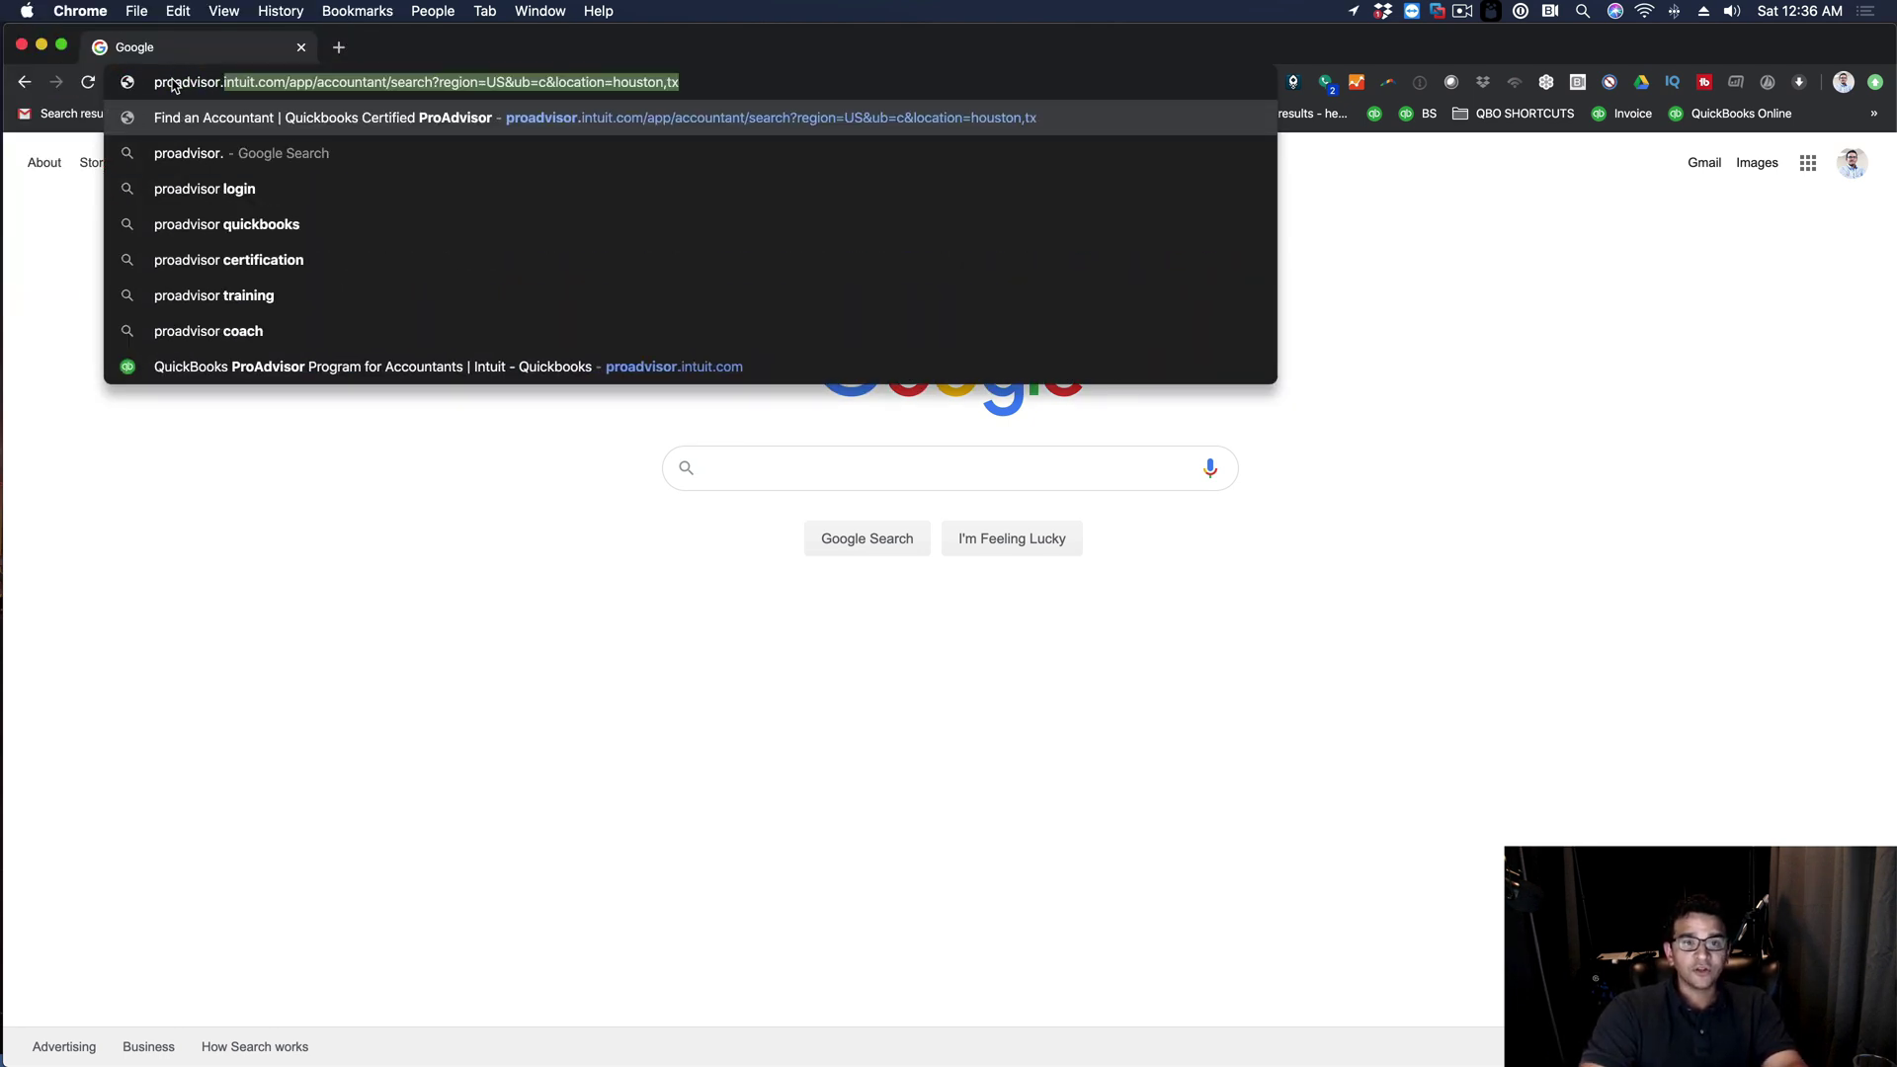
{"action": "type", "text": "intuit.com"}
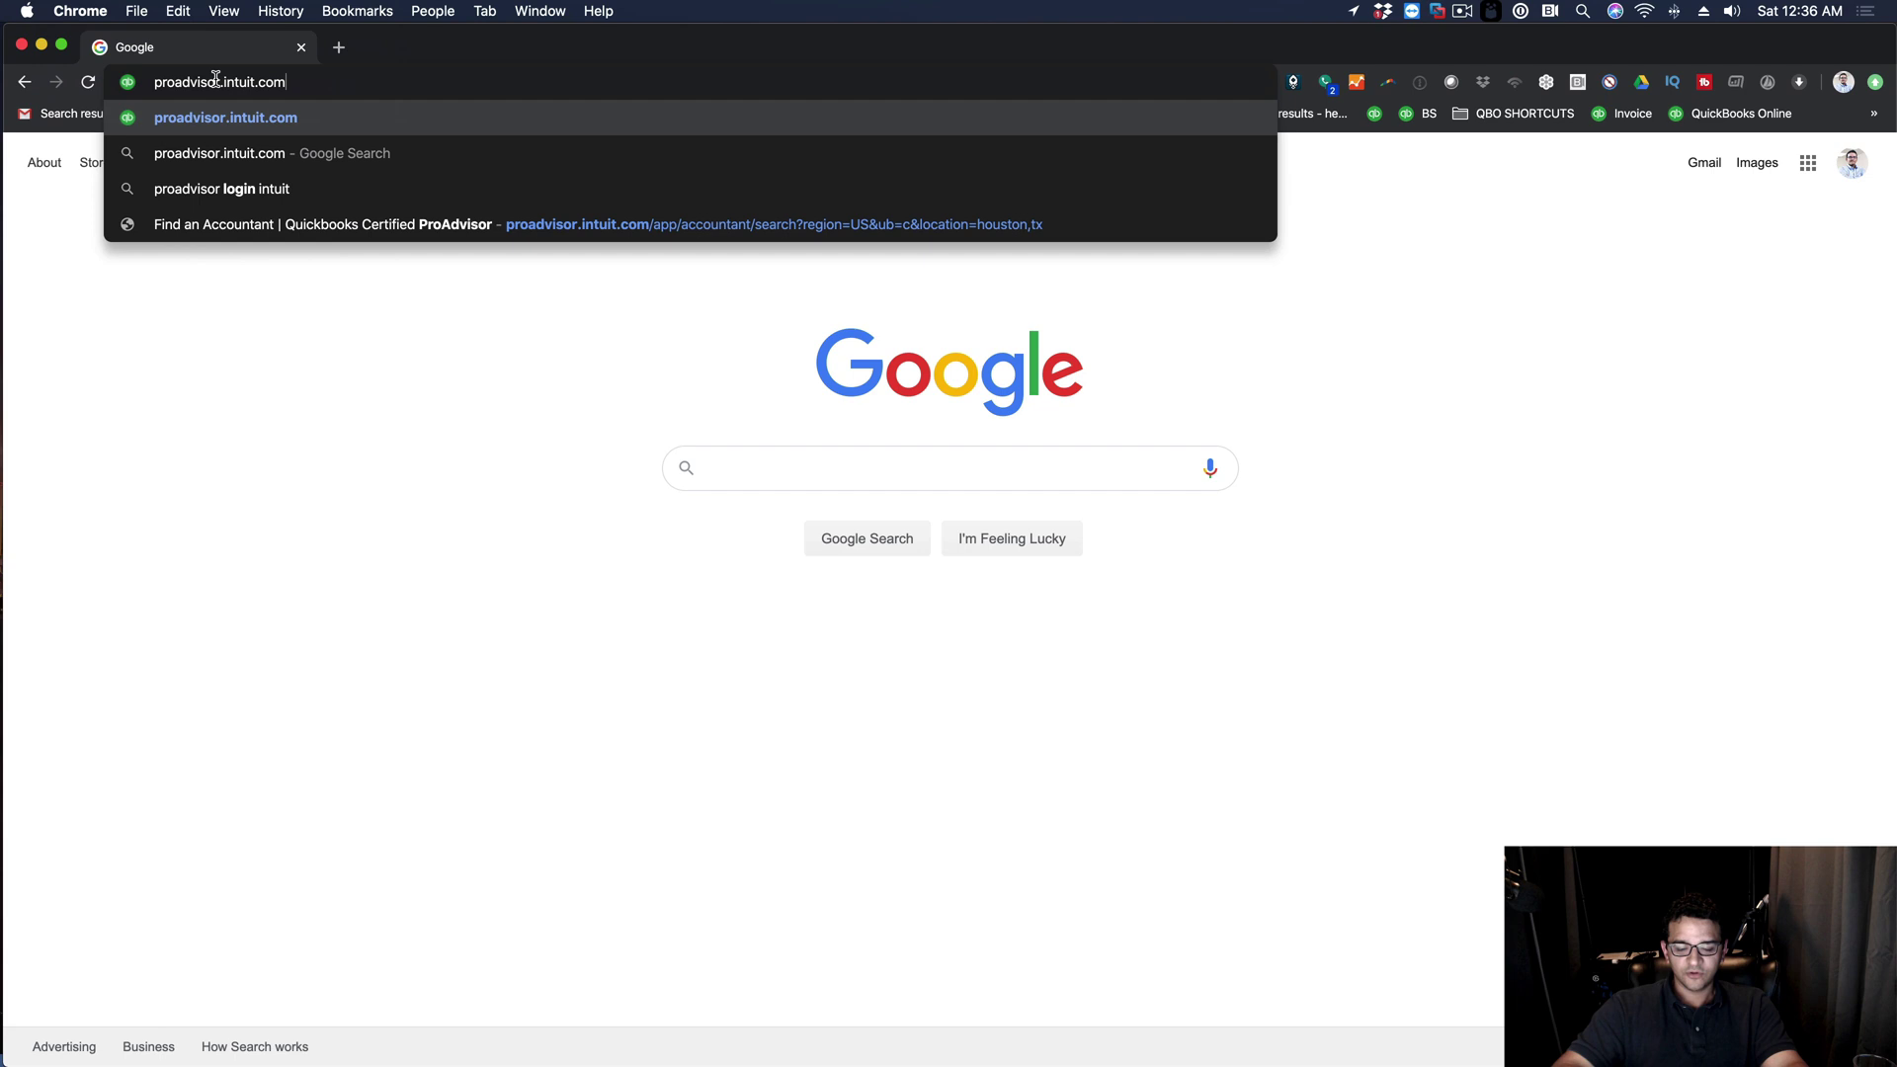
{"action": "key", "text": "Return"}
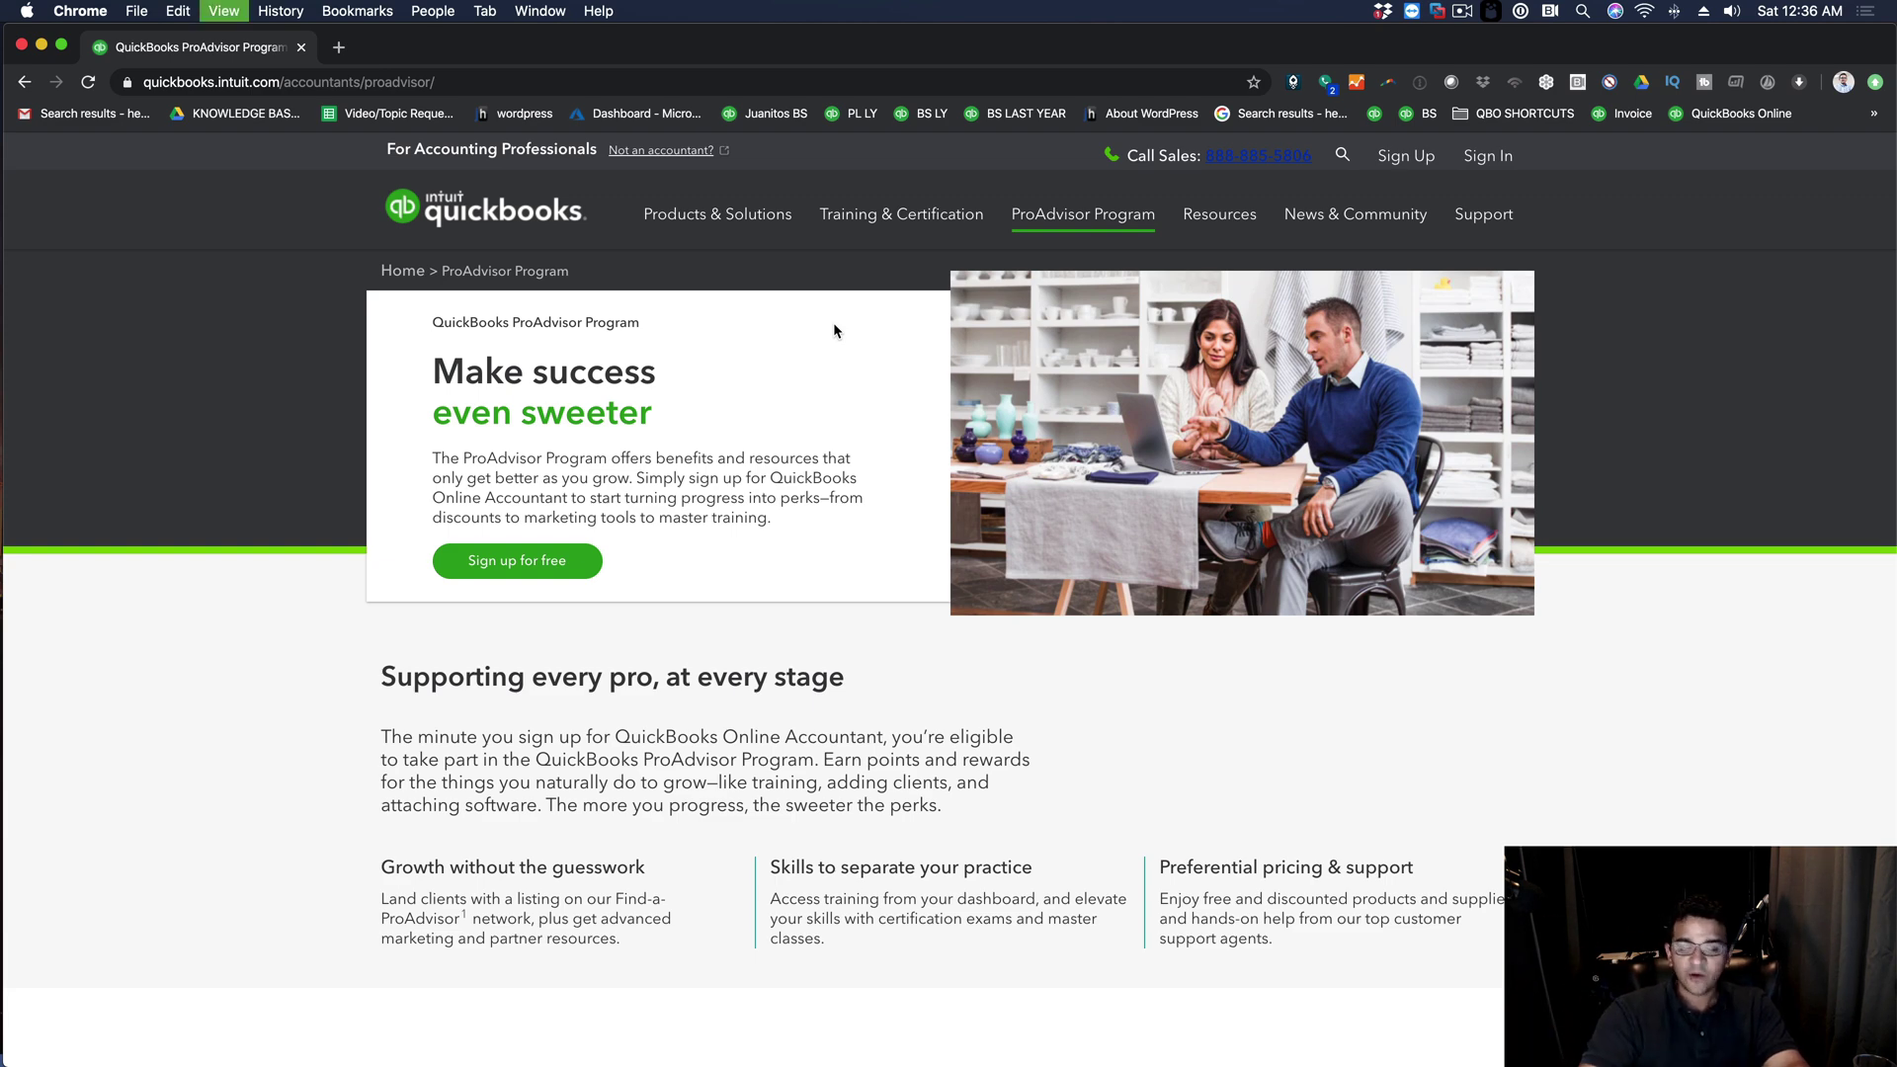
Adjust the page zoom and review the training, discounts and benefit tier sections, ending at the top
{"action": "key", "text": "super+equal"}
{"action": "key", "text": "super+equal"}
{"action": "key", "text": "super+equal"}
{"action": "key", "text": "super+minus"}
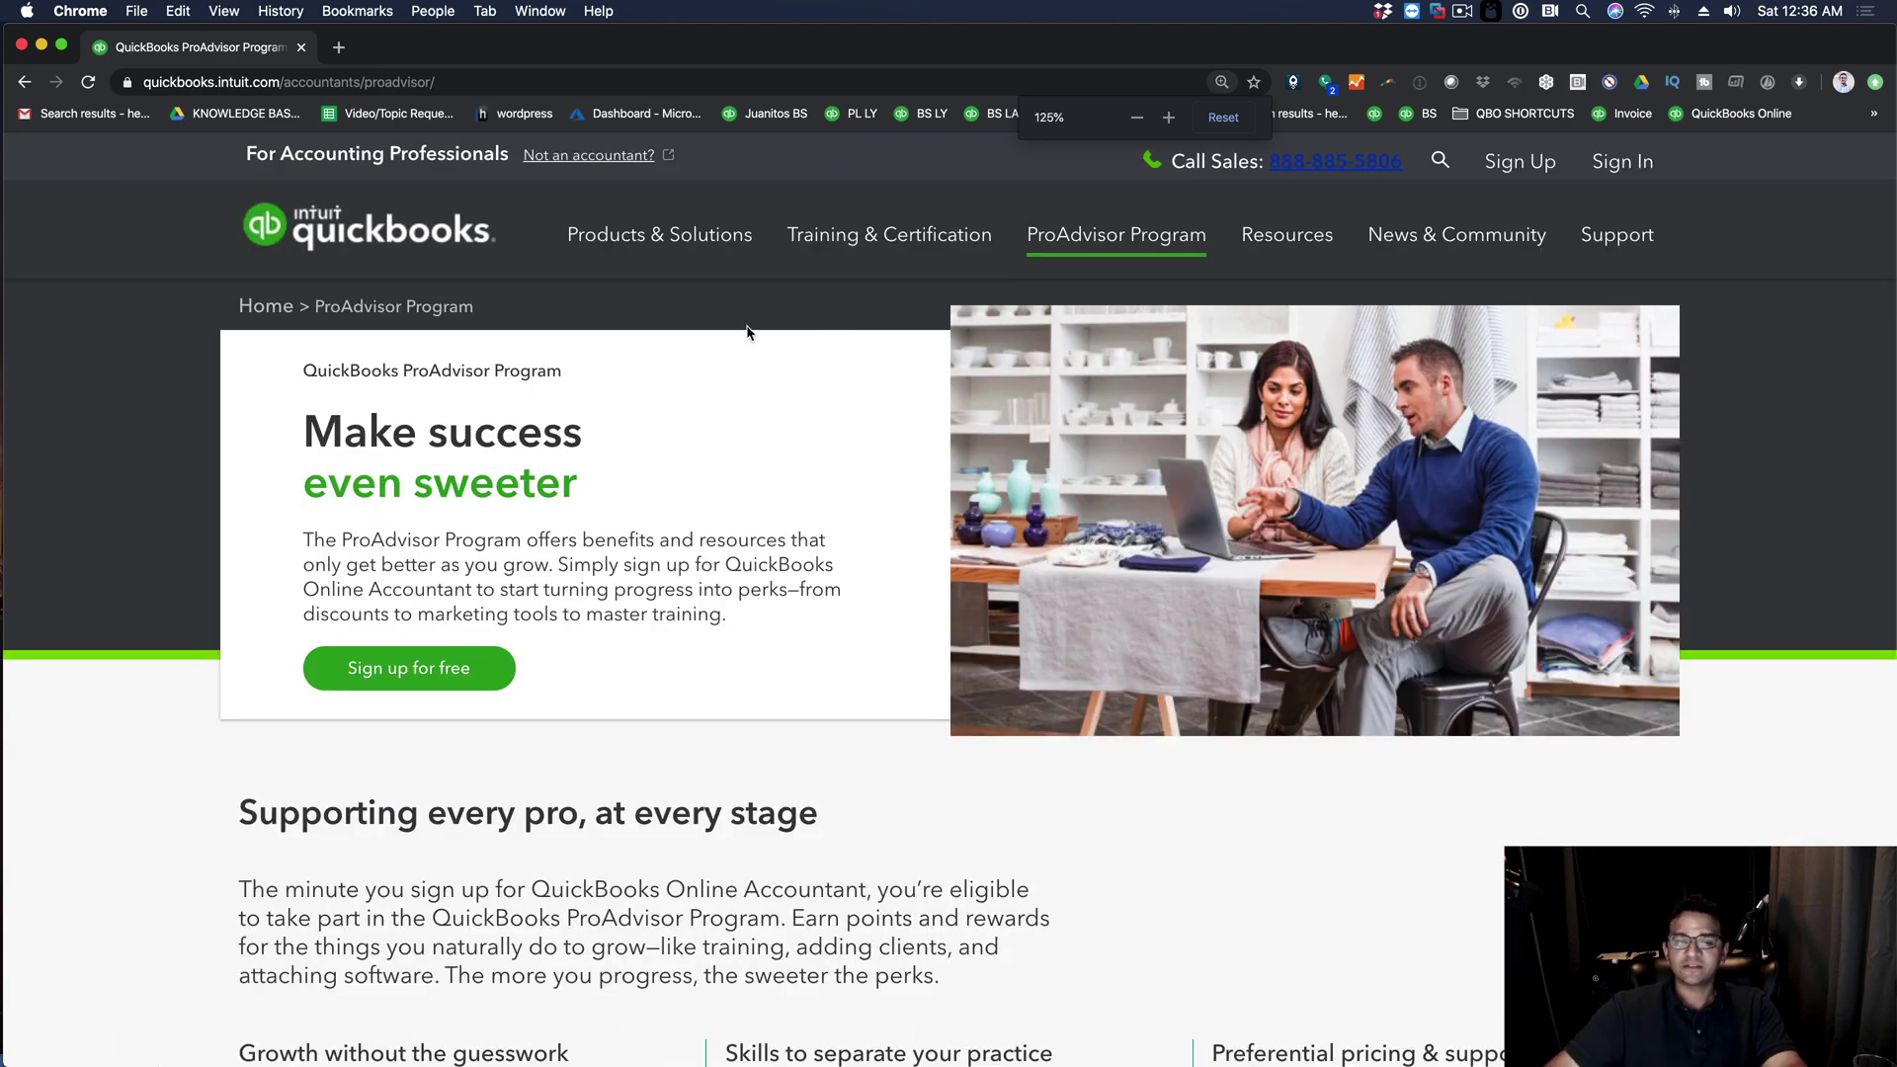
{"action": "scroll", "coordinate": [782, 394], "scroll_direction": "down", "scroll_amount": 7}
{"action": "scroll", "coordinate": [782, 399], "scroll_direction": "down", "scroll_amount": 6}
{"action": "scroll", "coordinate": [783, 398], "scroll_direction": "up", "scroll_amount": 2}
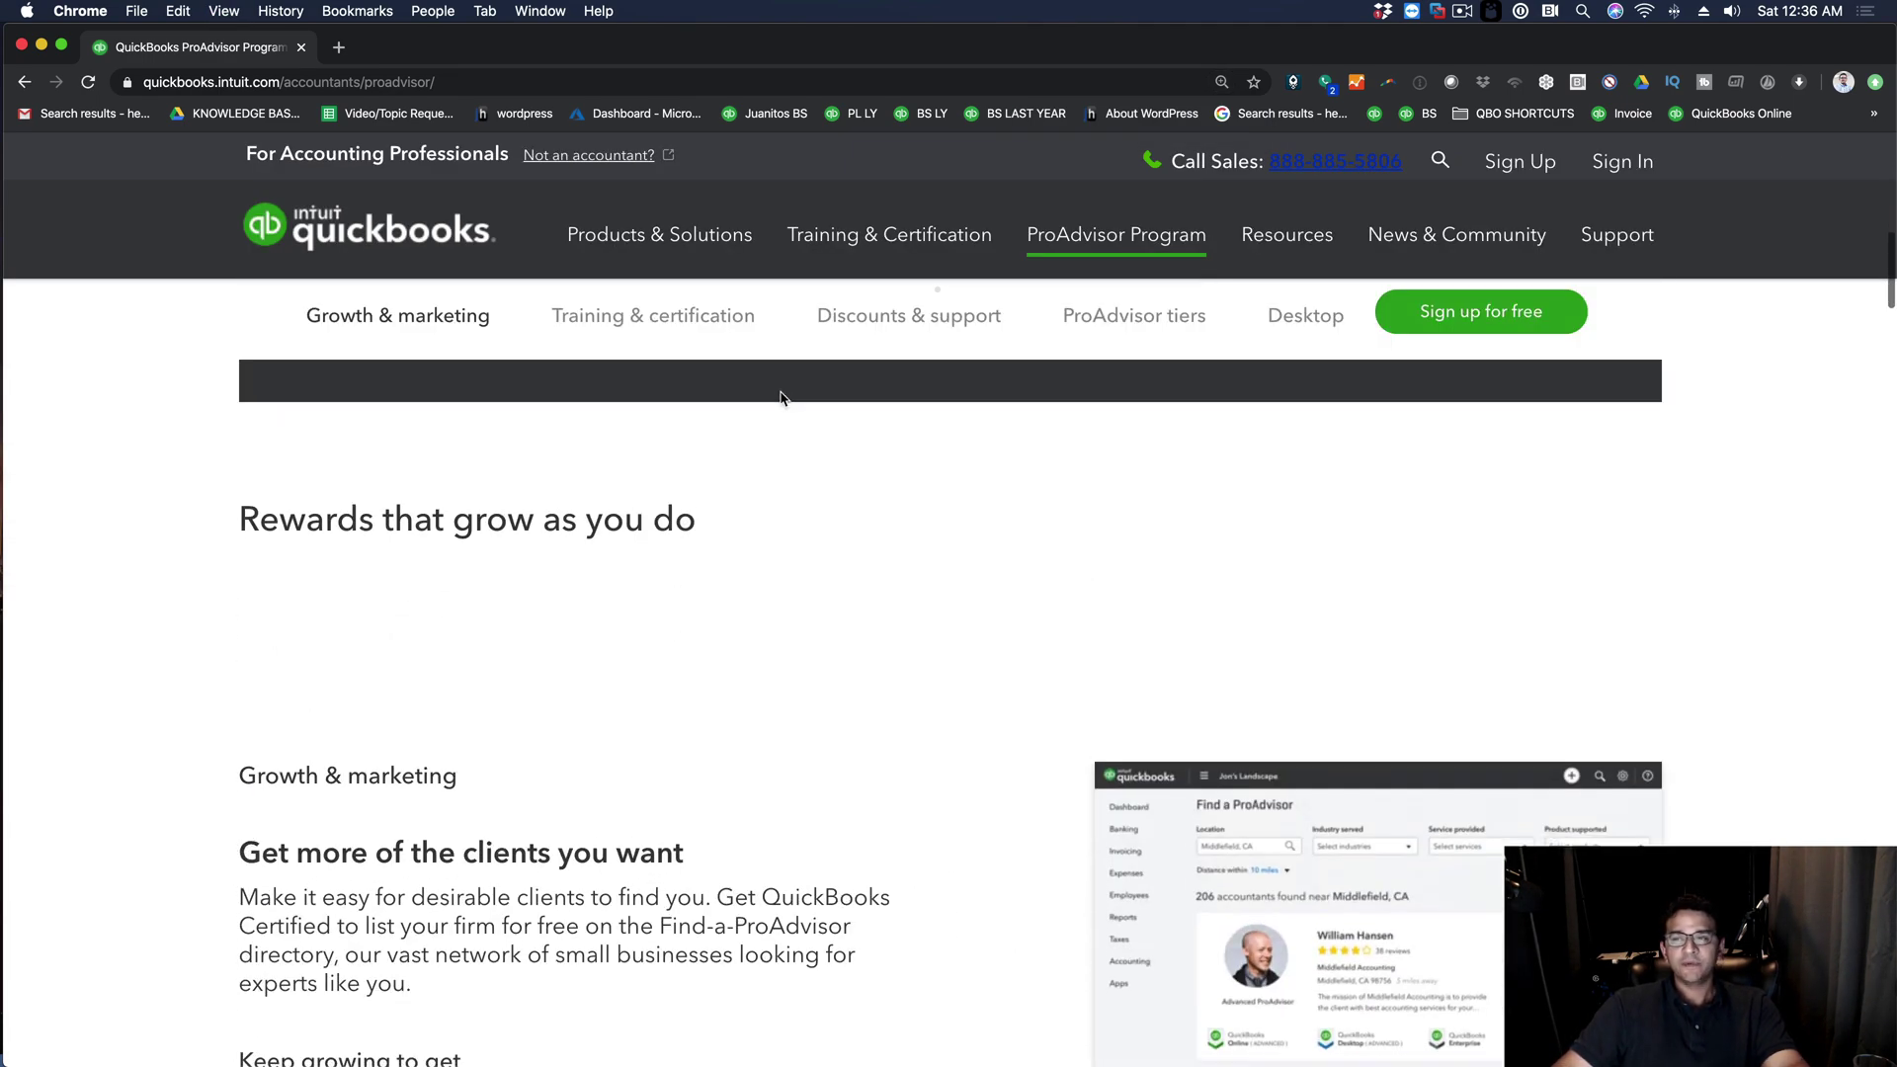
{"action": "scroll", "coordinate": [782, 398], "scroll_direction": "down", "scroll_amount": 2}
{"action": "scroll", "coordinate": [810, 397], "scroll_direction": "down", "scroll_amount": 15}
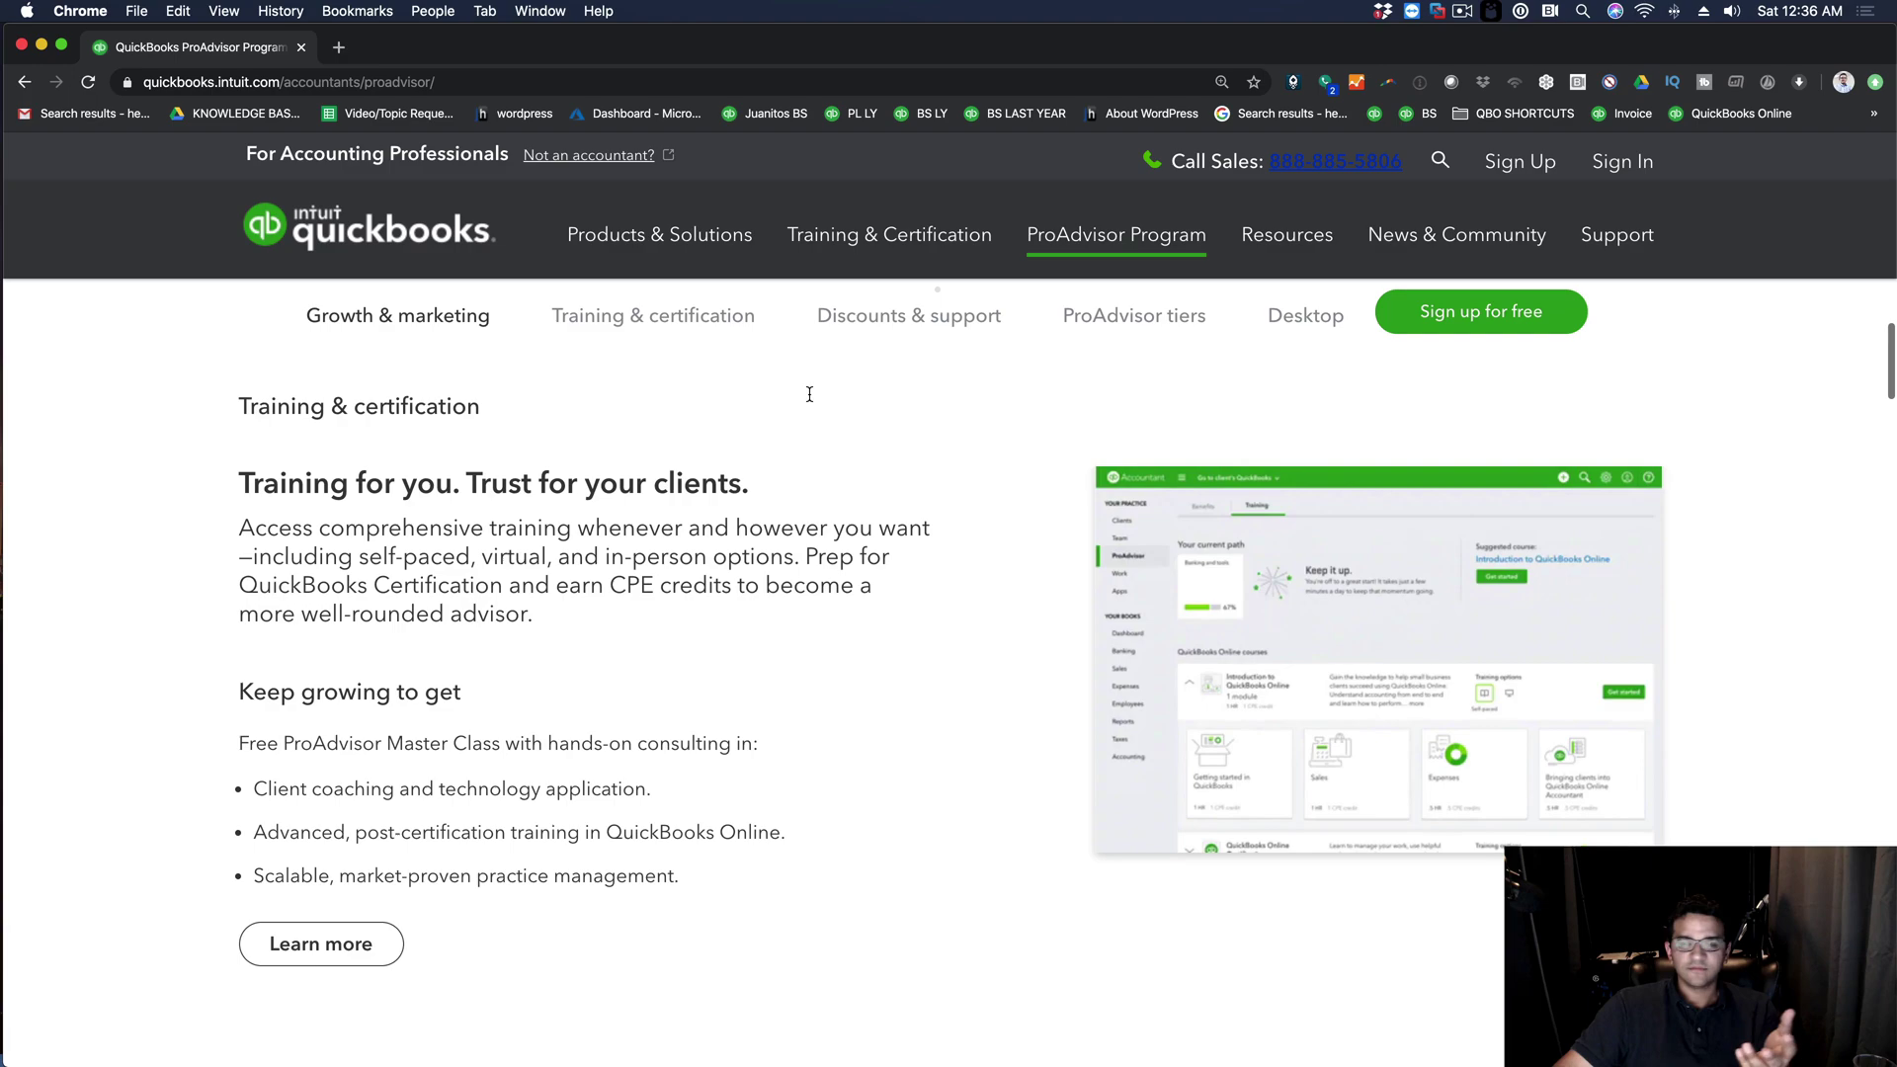
{"action": "scroll", "coordinate": [816, 398], "scroll_direction": "down", "scroll_amount": 5}
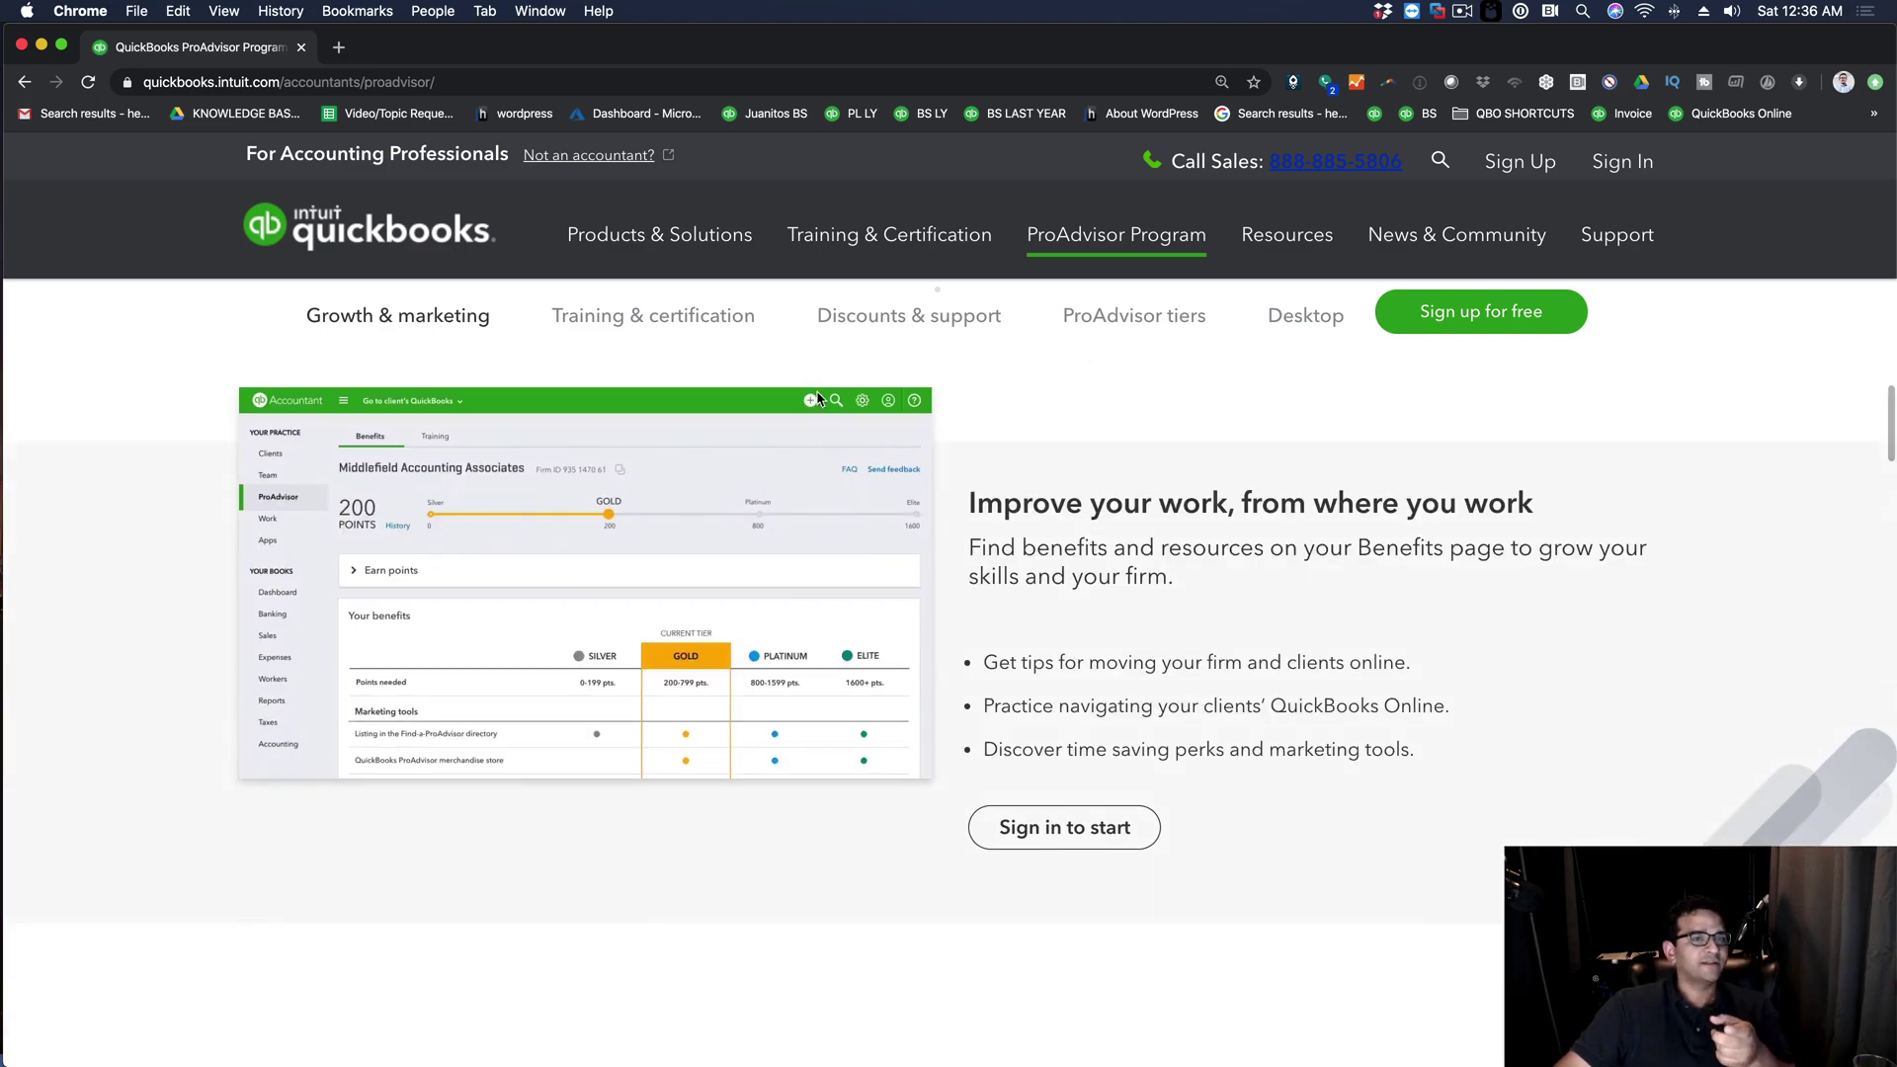
{"action": "scroll", "coordinate": [816, 397], "scroll_direction": "down", "scroll_amount": 10}
{"action": "scroll", "coordinate": [816, 398], "scroll_direction": "down", "scroll_amount": 15}
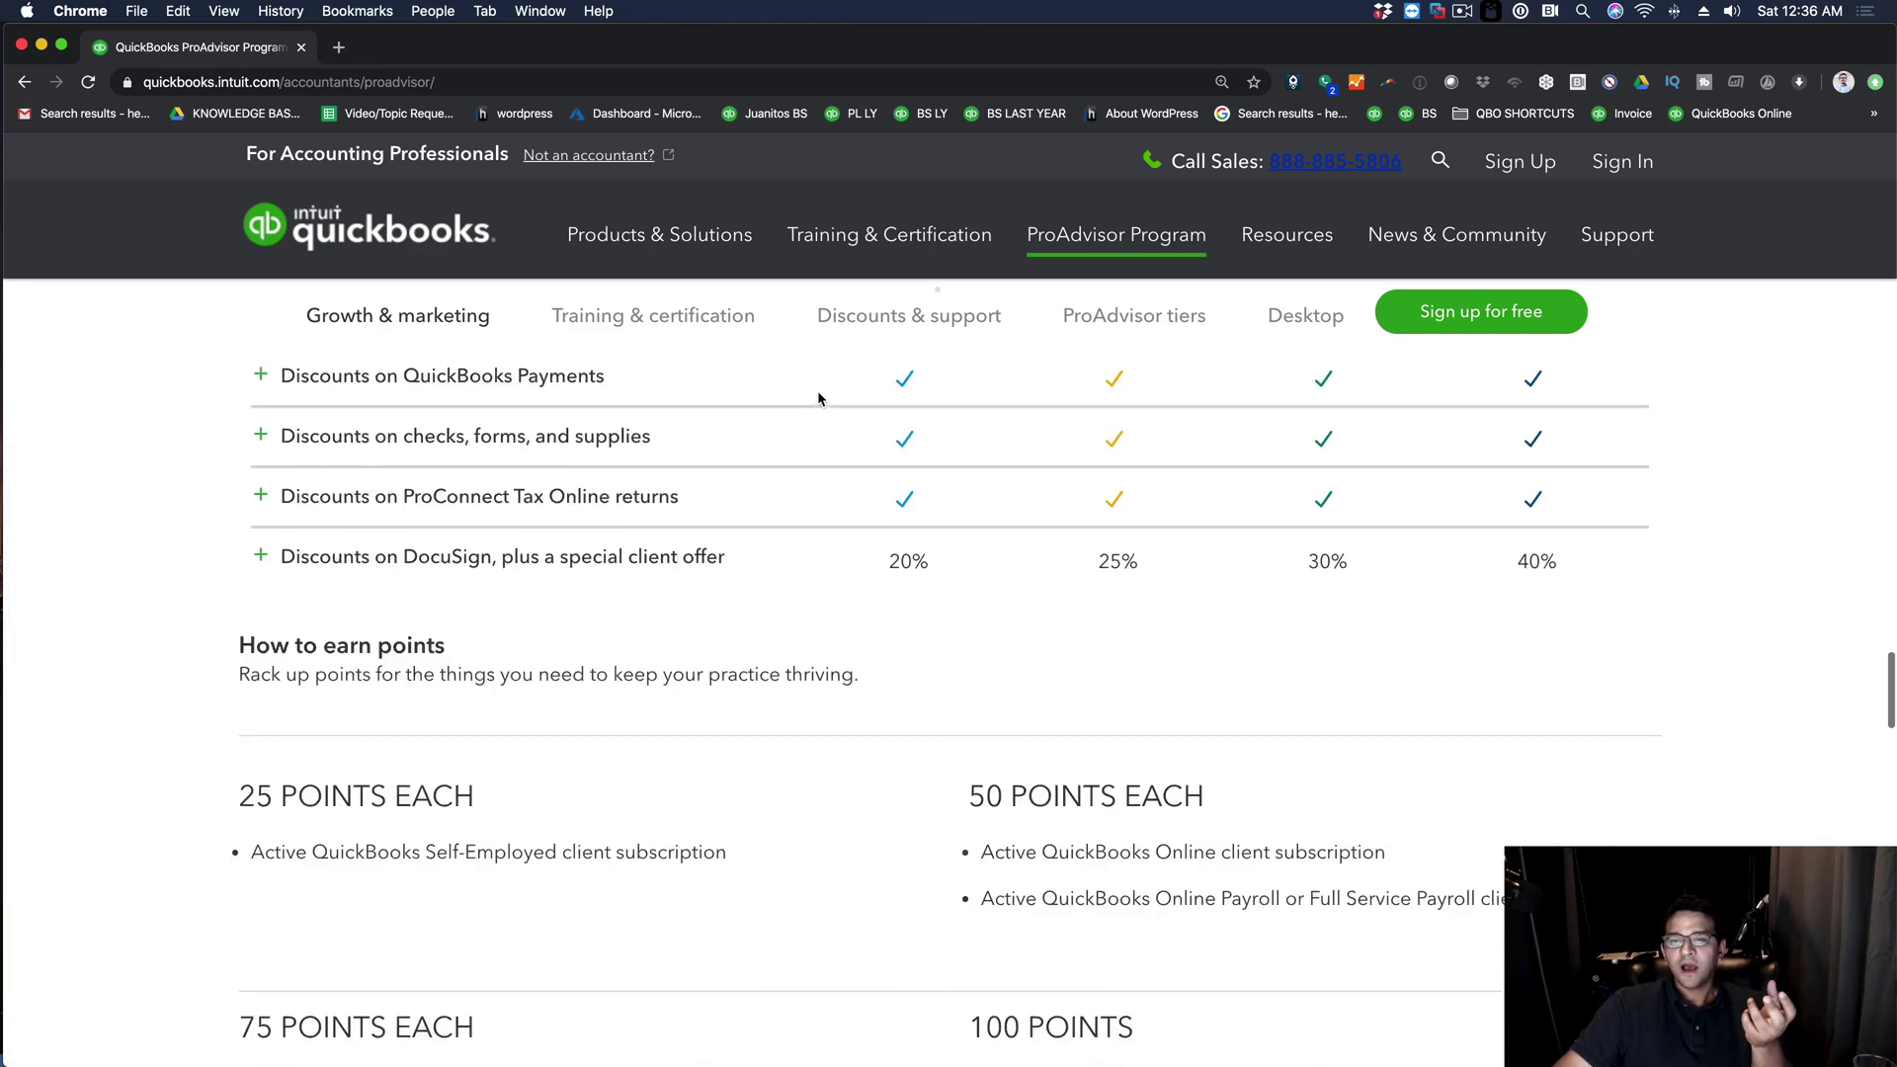
{"action": "scroll", "coordinate": [818, 398], "scroll_direction": "up", "scroll_amount": 20}
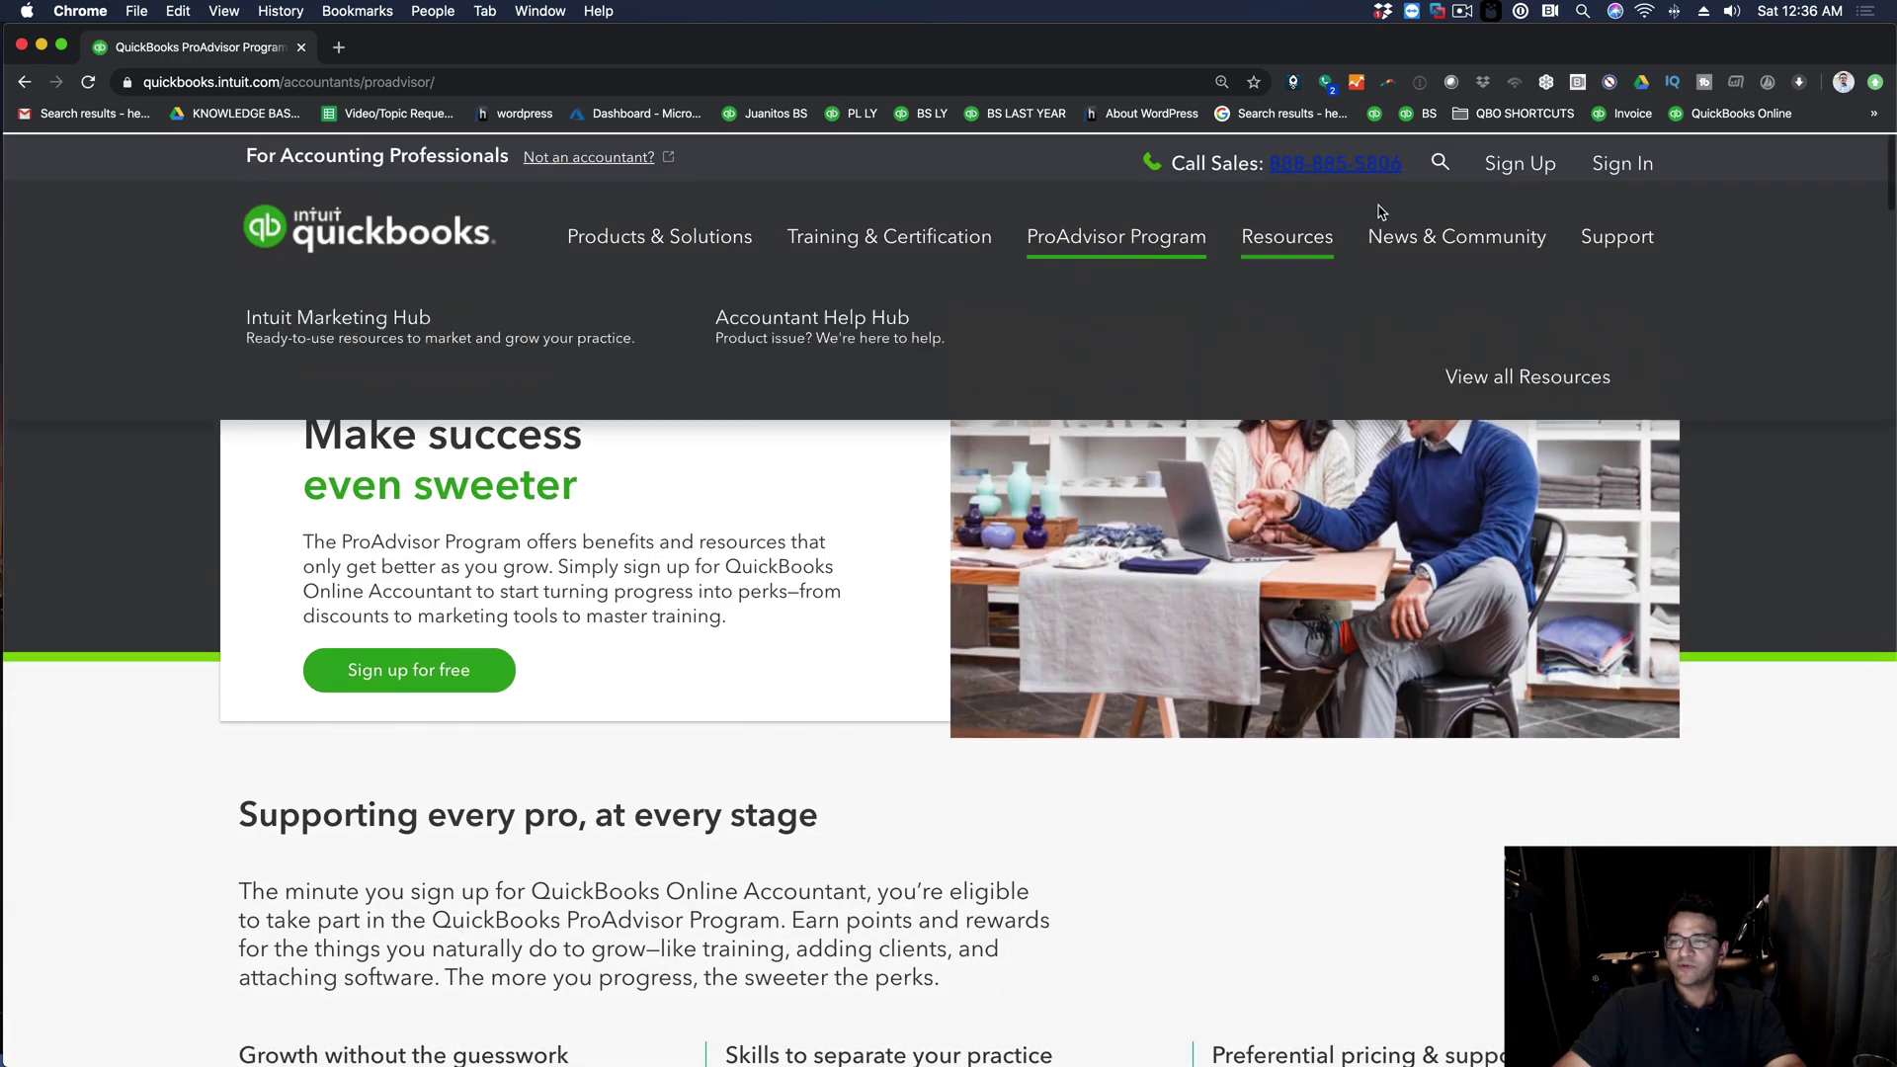
Start the free sign-up and submit the owner's email, name, phone and password, declining the password manager
{"action": "left_click", "coordinate": [401, 675]}
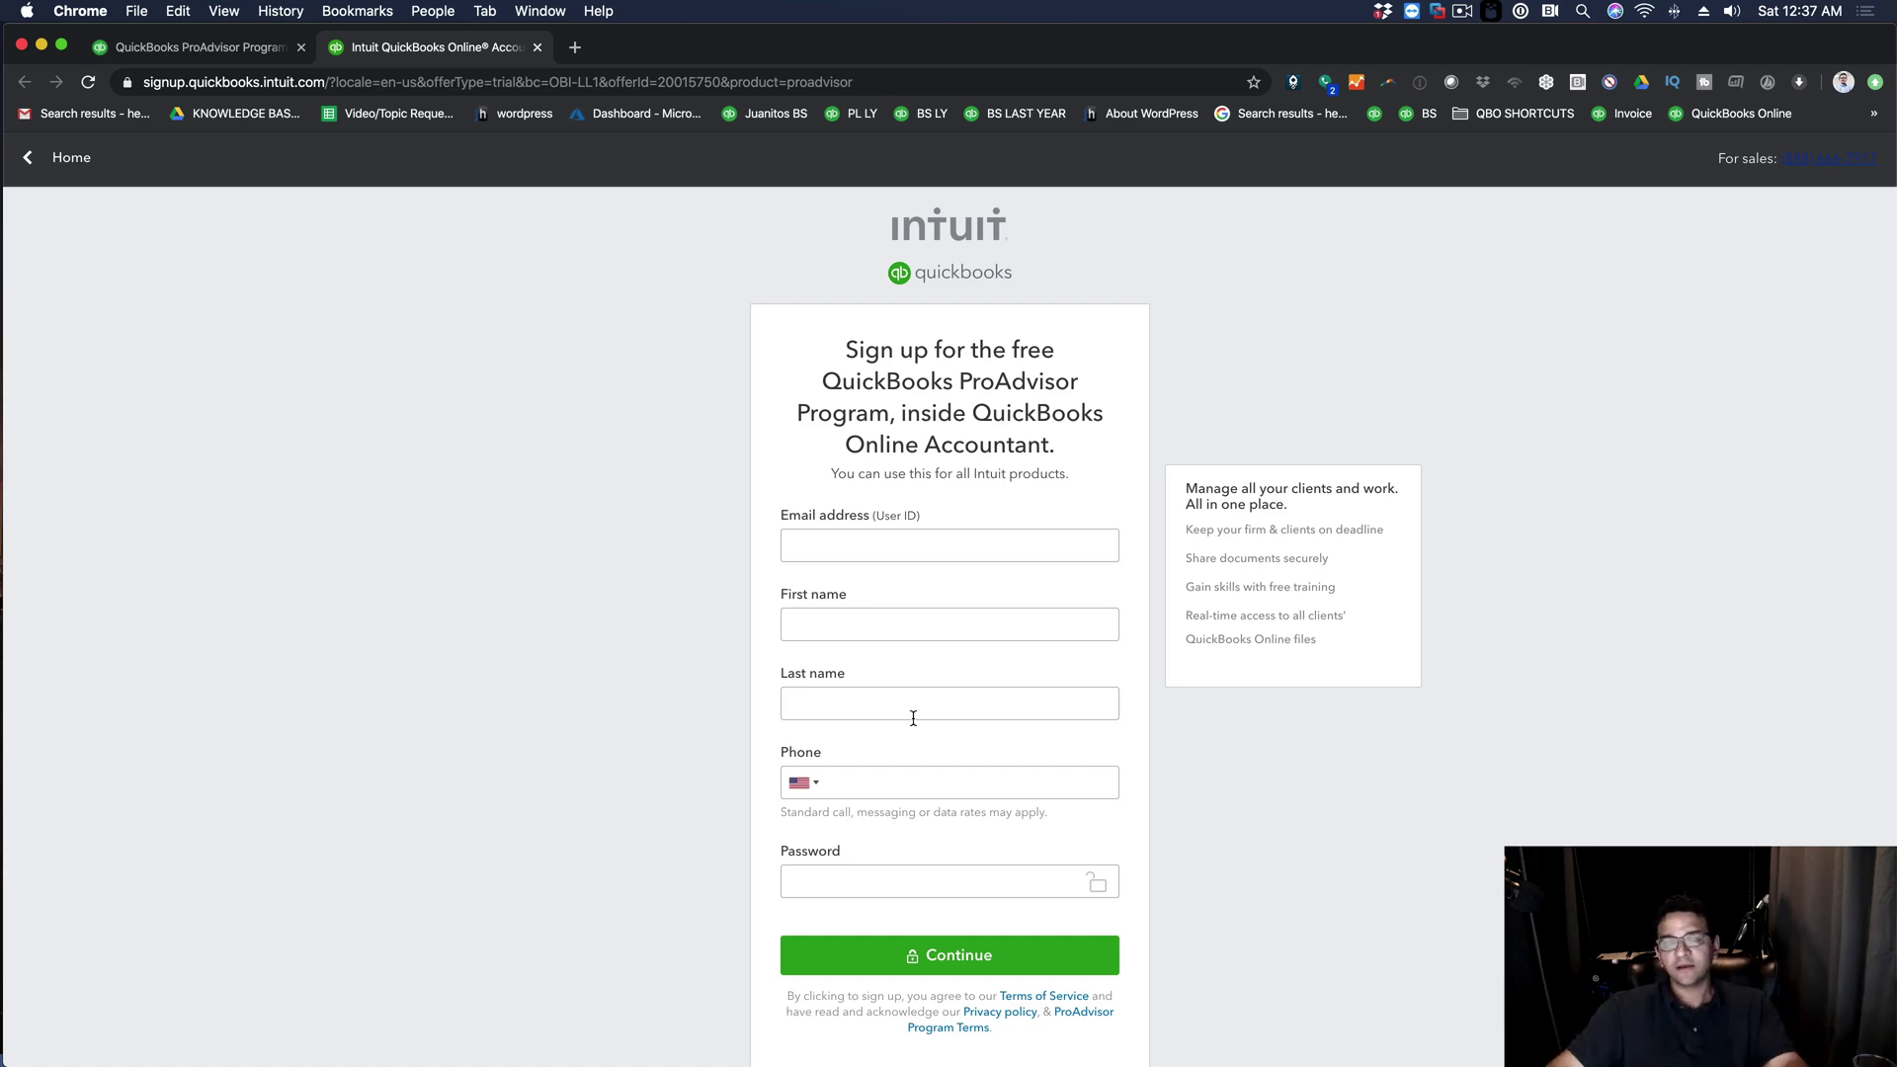
{"action": "scroll", "coordinate": [909, 724], "scroll_direction": "down", "scroll_amount": 5}
{"action": "scroll", "coordinate": [894, 682], "scroll_direction": "down", "scroll_amount": 3}
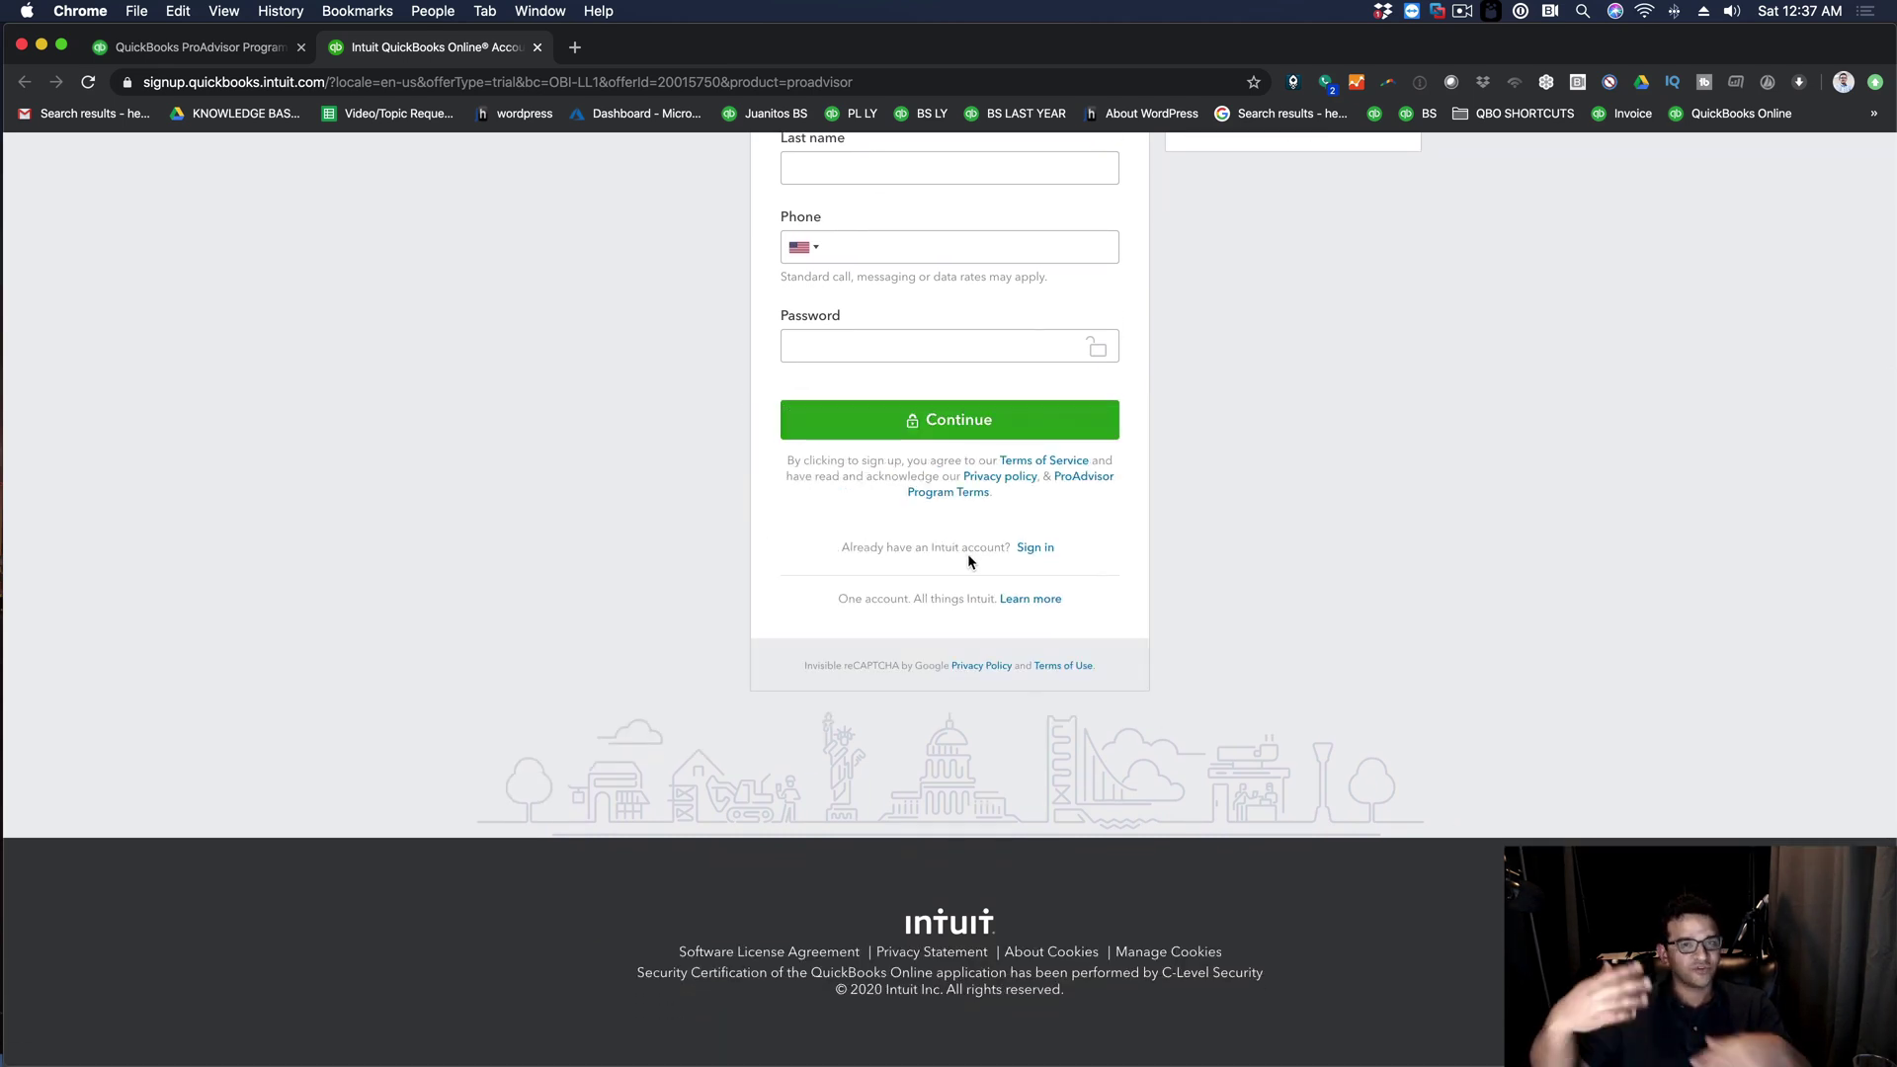
{"action": "scroll", "coordinate": [968, 560], "scroll_direction": "up", "scroll_amount": 5}
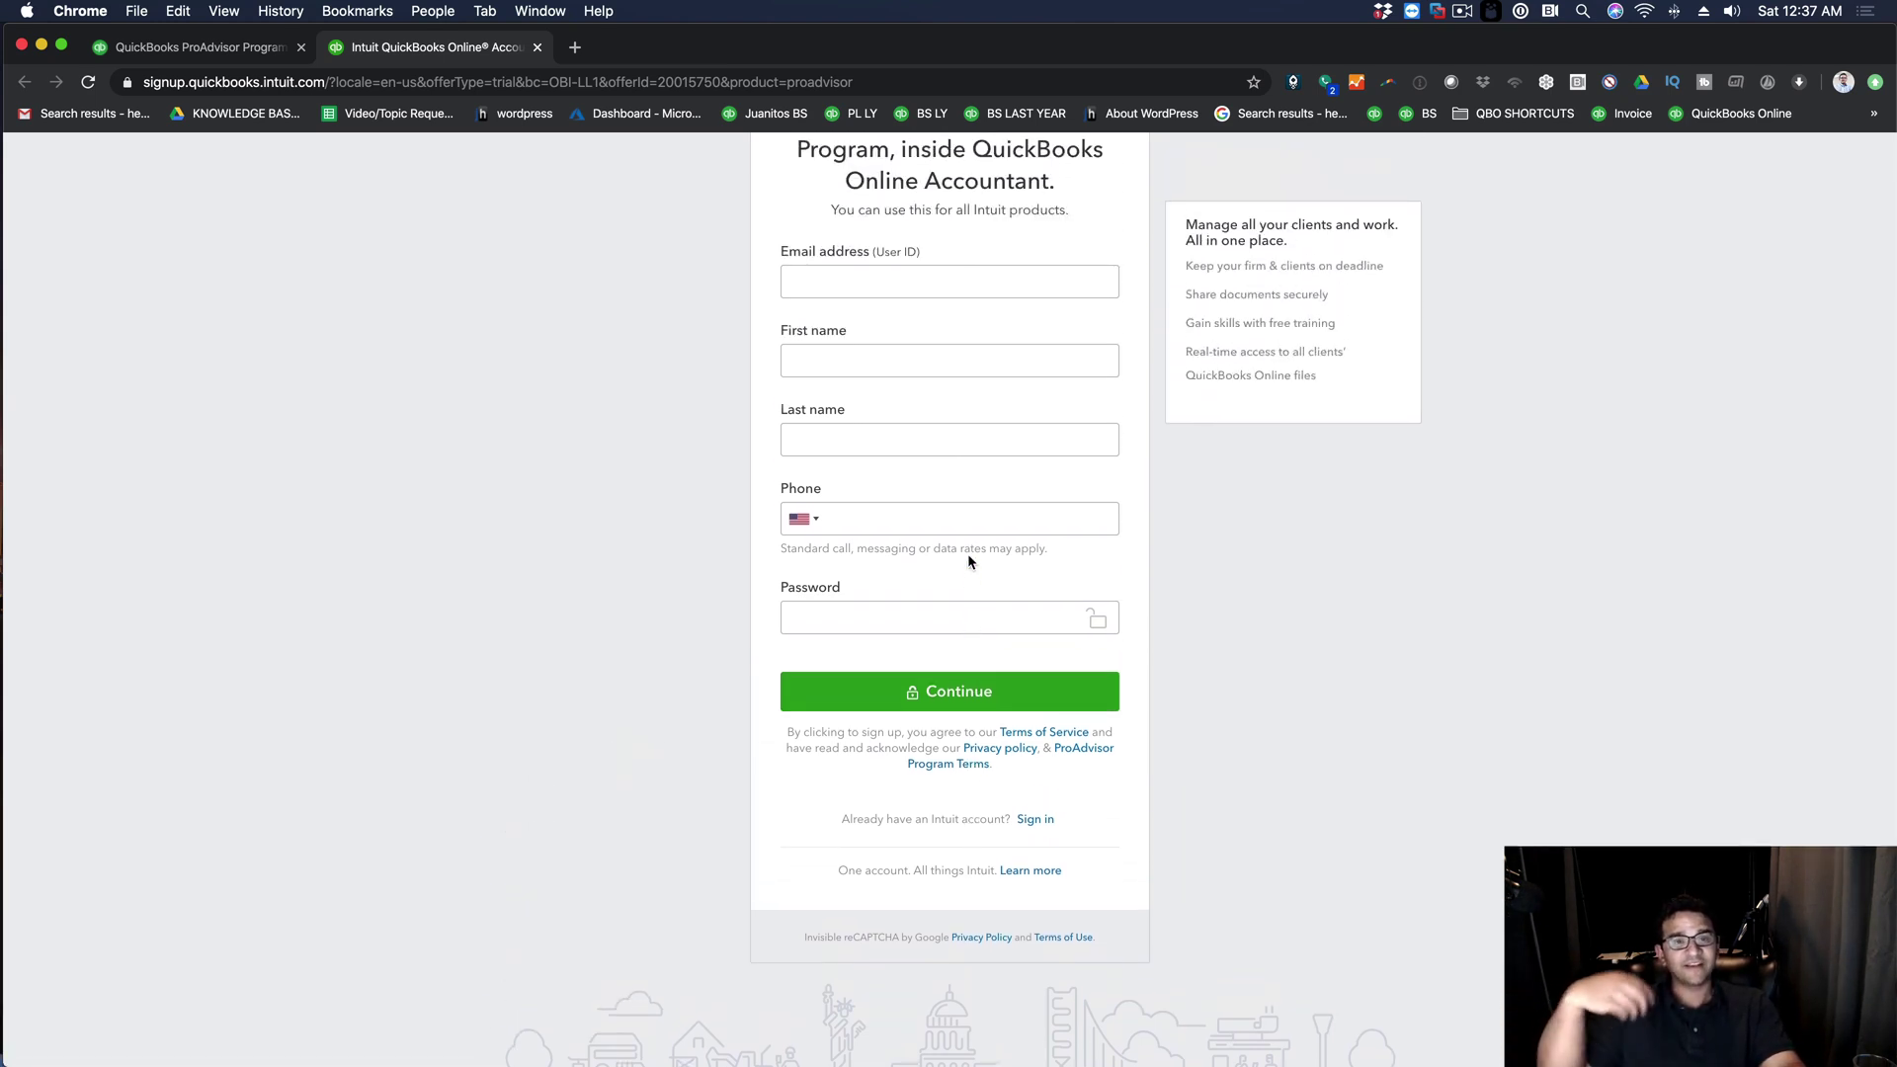
{"action": "scroll", "coordinate": [968, 559], "scroll_direction": "up", "scroll_amount": 2}
{"action": "scroll", "coordinate": [978, 553], "scroll_direction": "up", "scroll_amount": 2}
{"action": "left_click", "coordinate": [858, 459]}
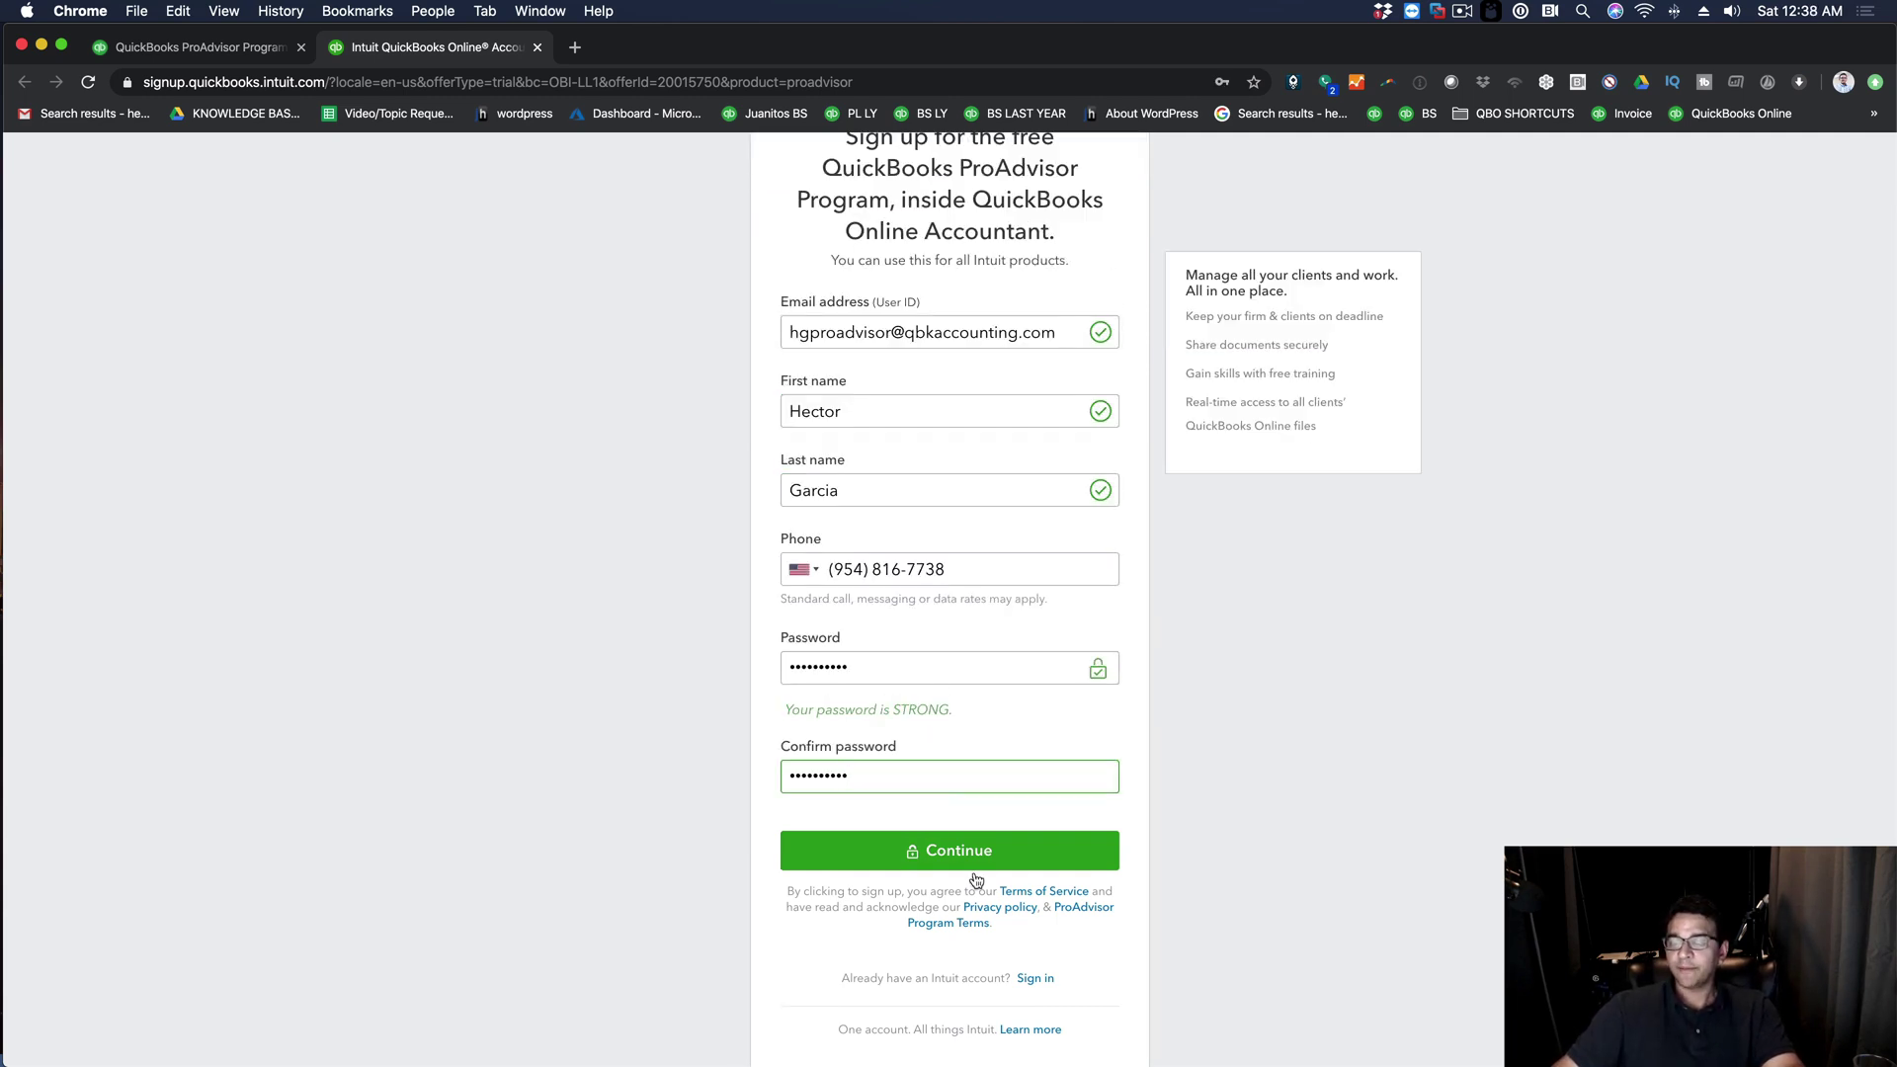
{"action": "left_click", "coordinate": [948, 856]}
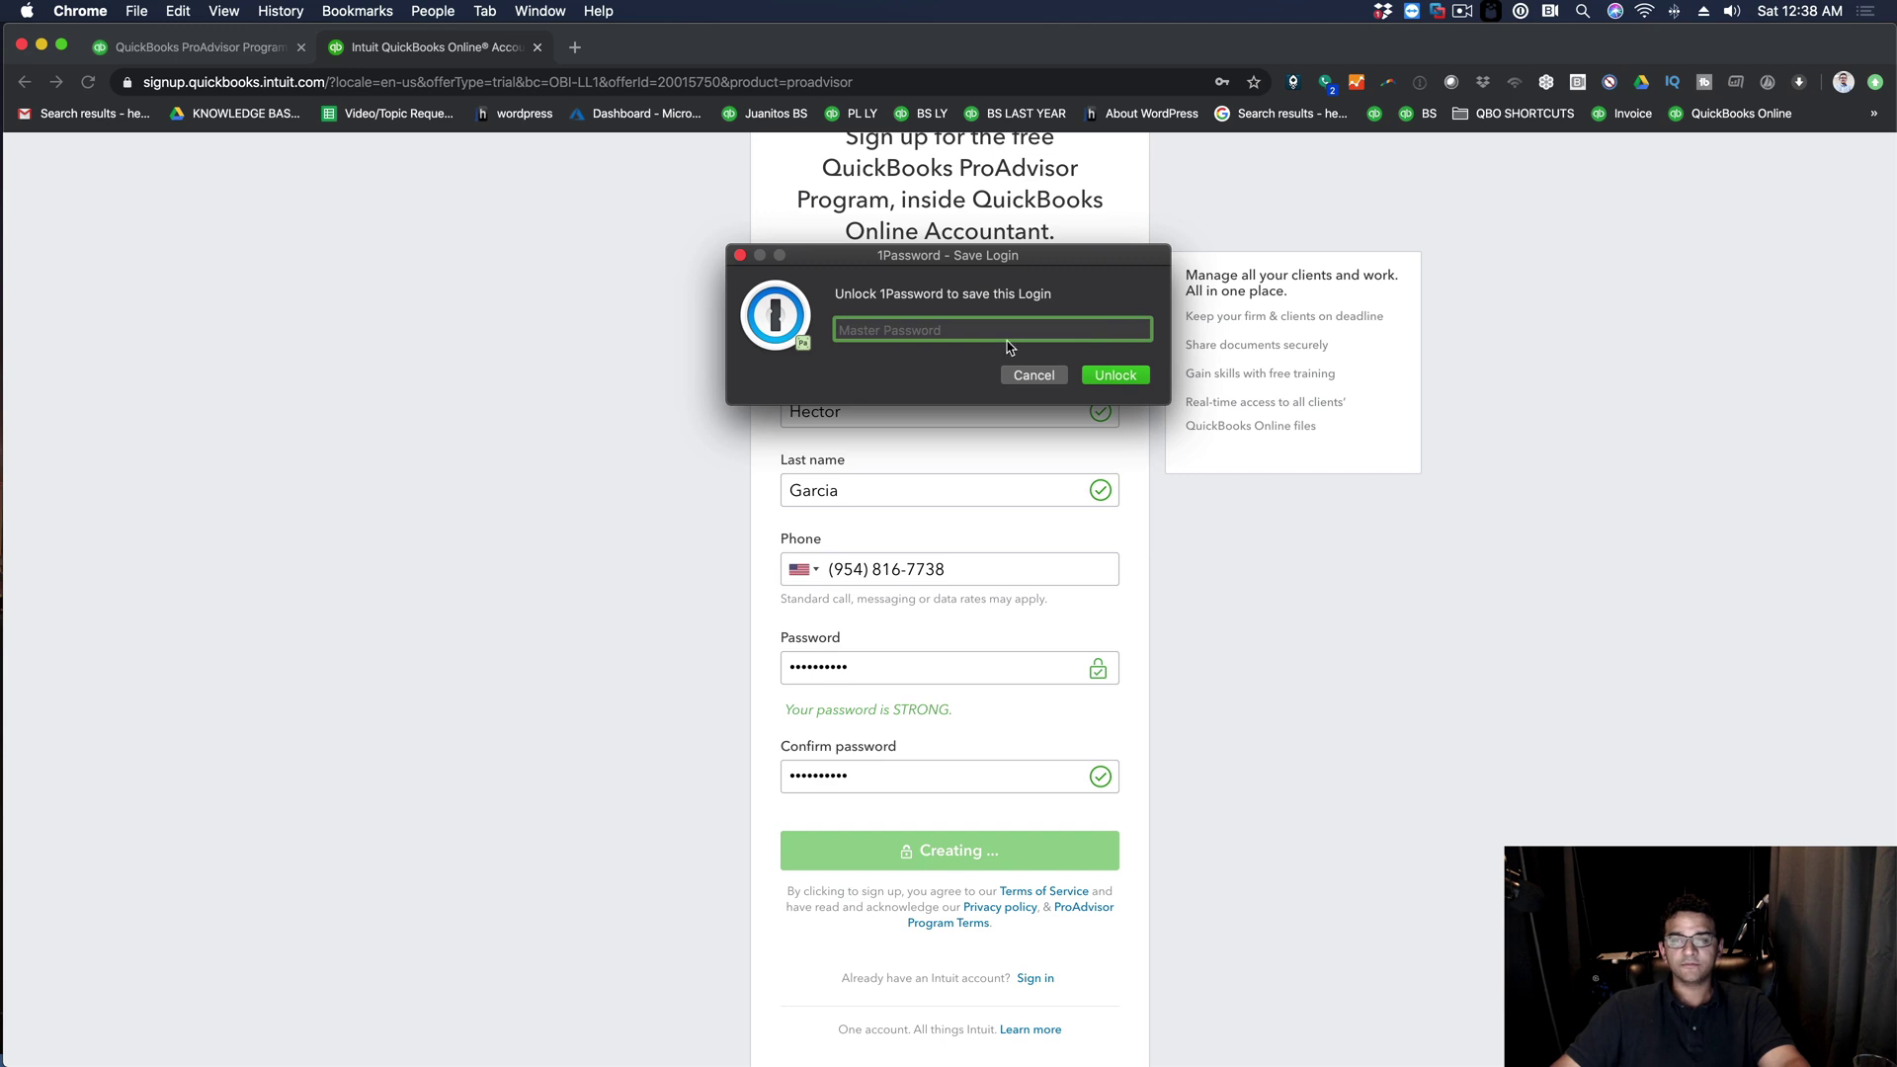
{"action": "left_click", "coordinate": [1033, 375]}
Enter the firm's name with 'And' instead of the ampersand, add the firm's ZIP code, and finish
{"action": "left_click", "coordinate": [848, 488]}
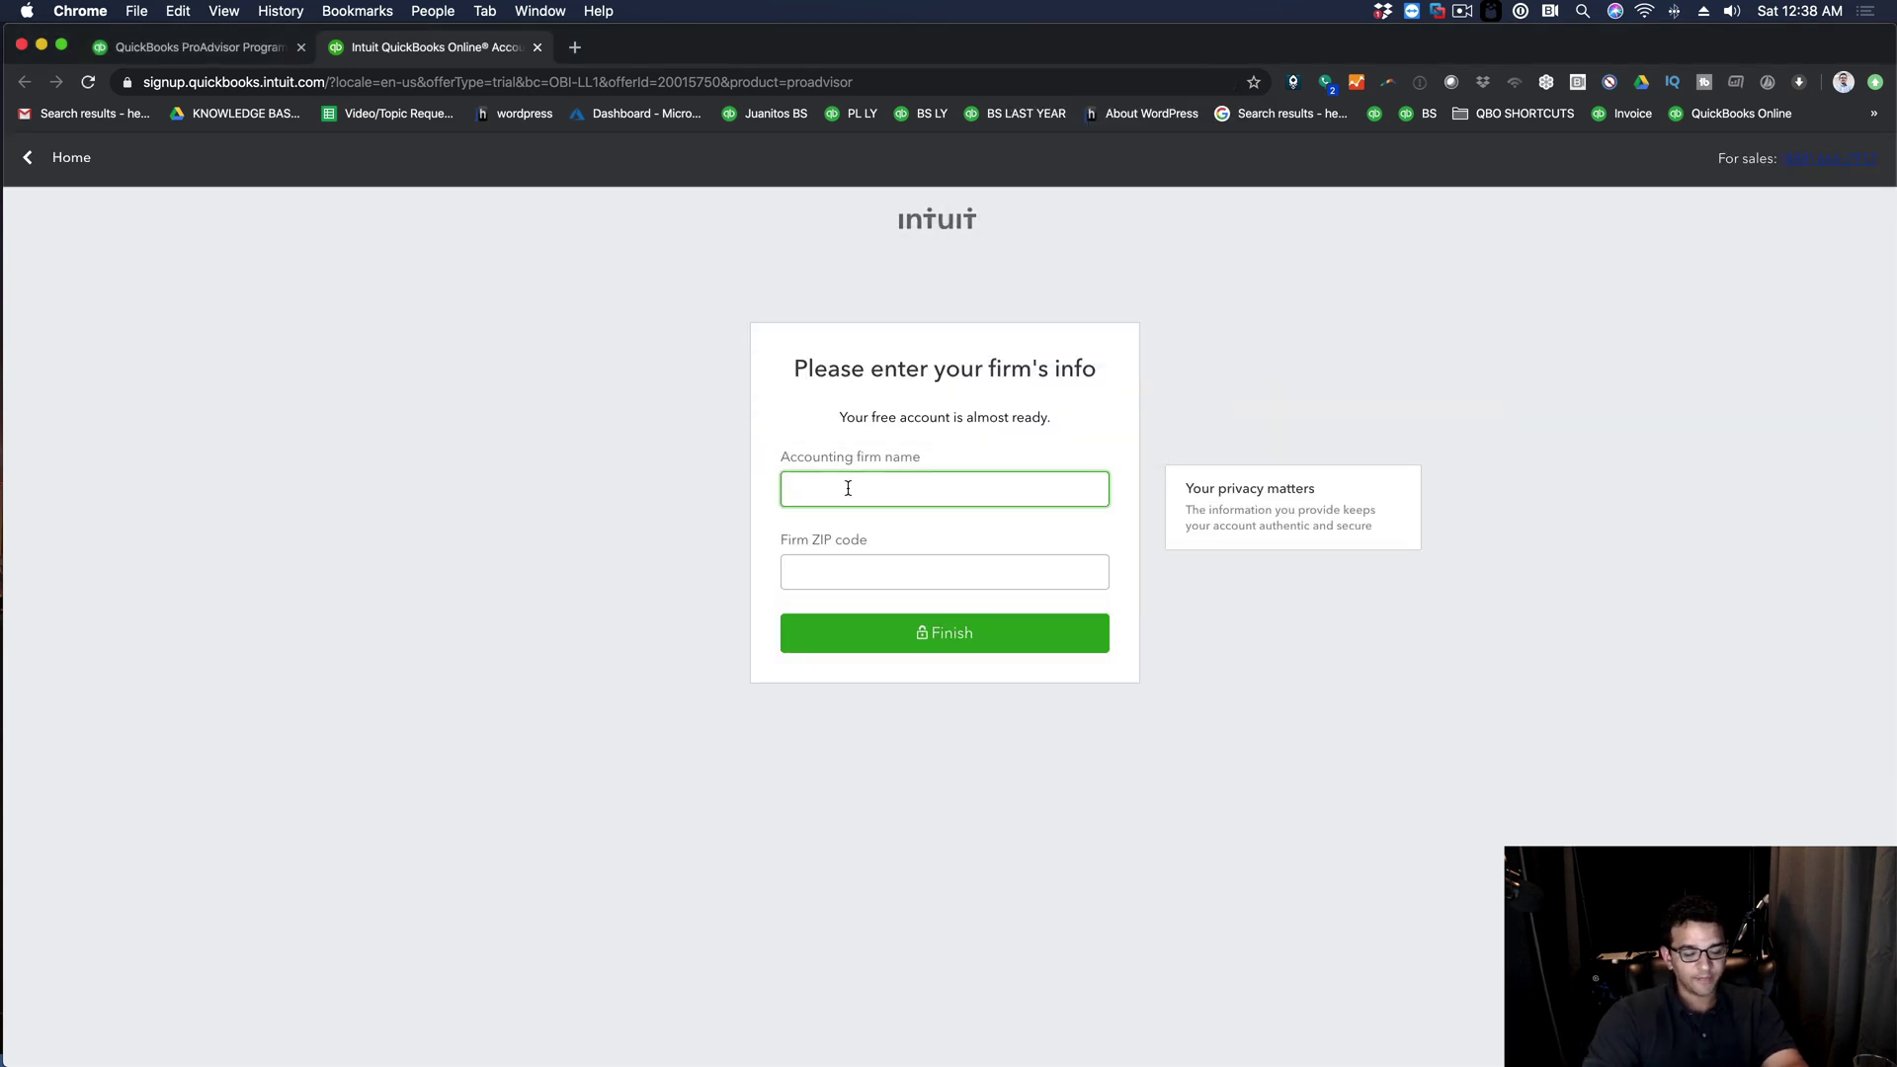
{"action": "type", "text": "Garcia"}
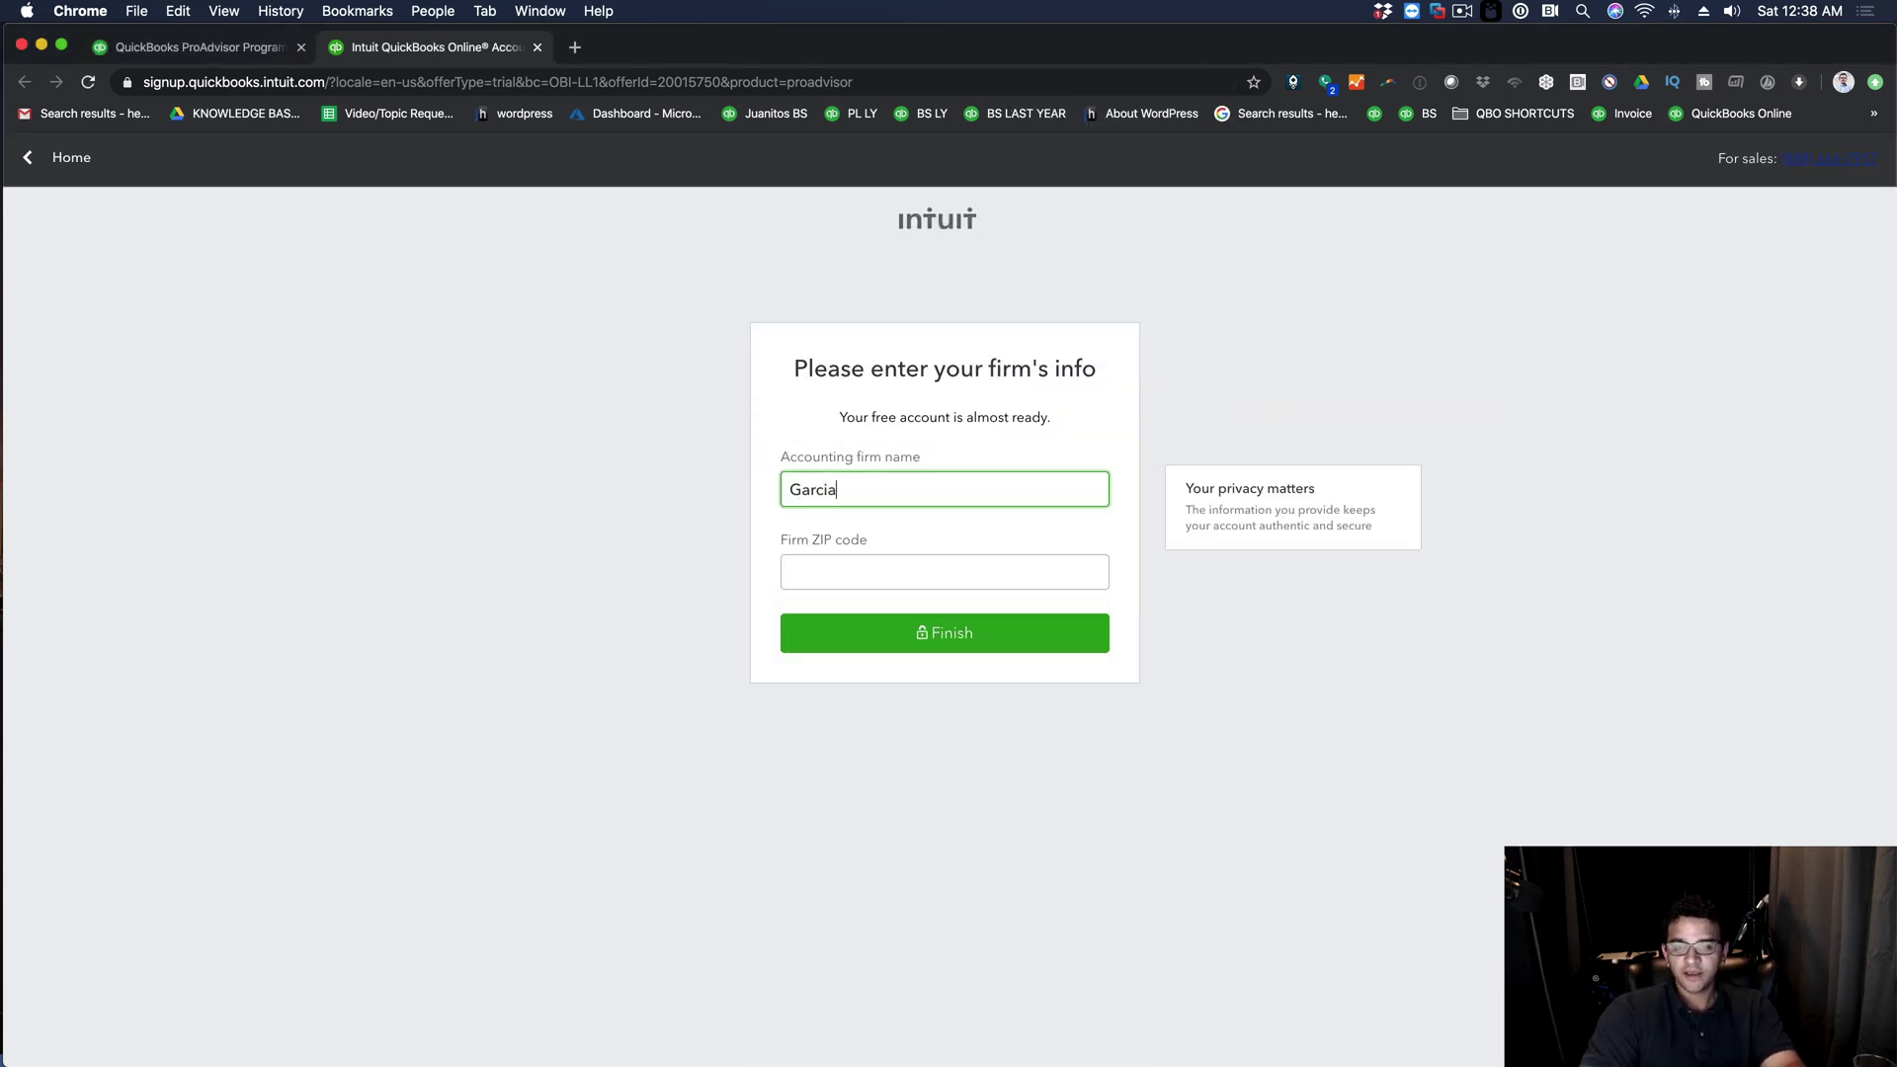
{"action": "type", "text": " & Company"}
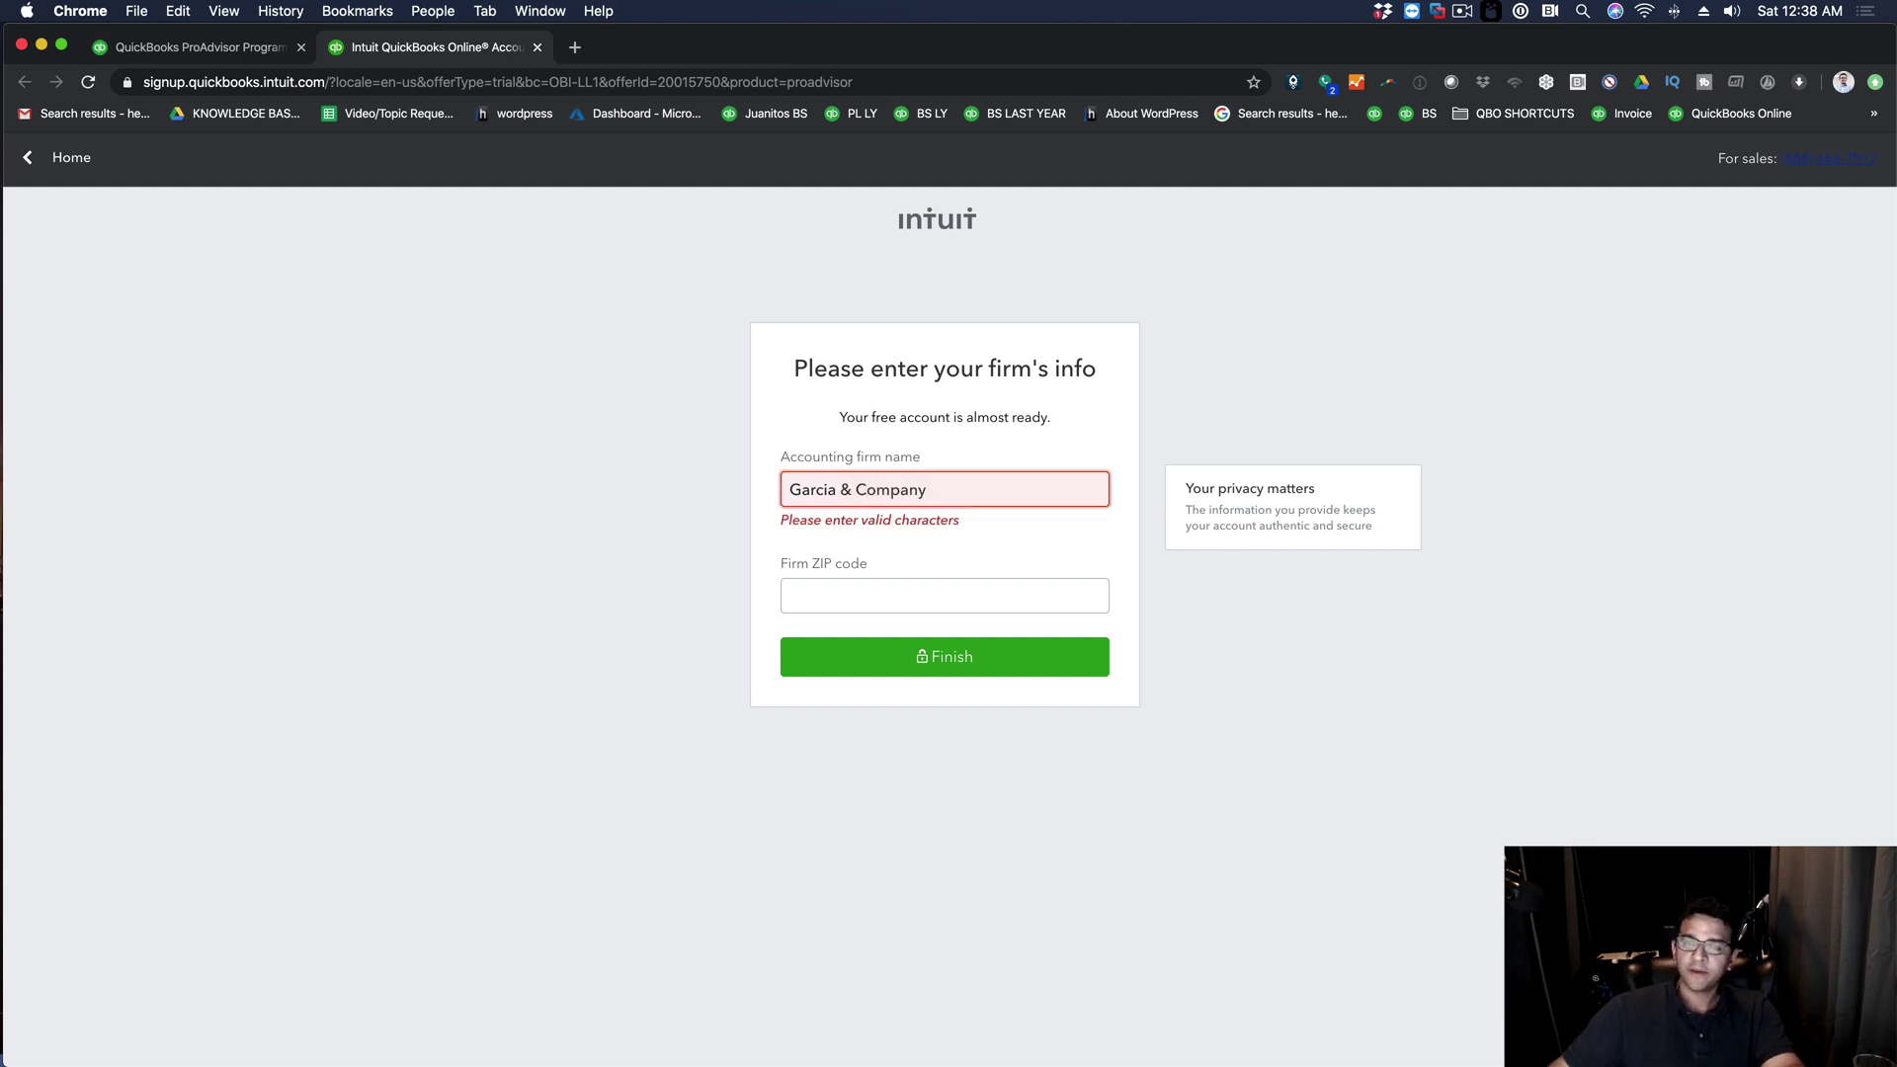
{"action": "left_click", "coordinate": [849, 488]}
{"action": "key", "text": "BackSpace"}
{"action": "type", "text": "An"}
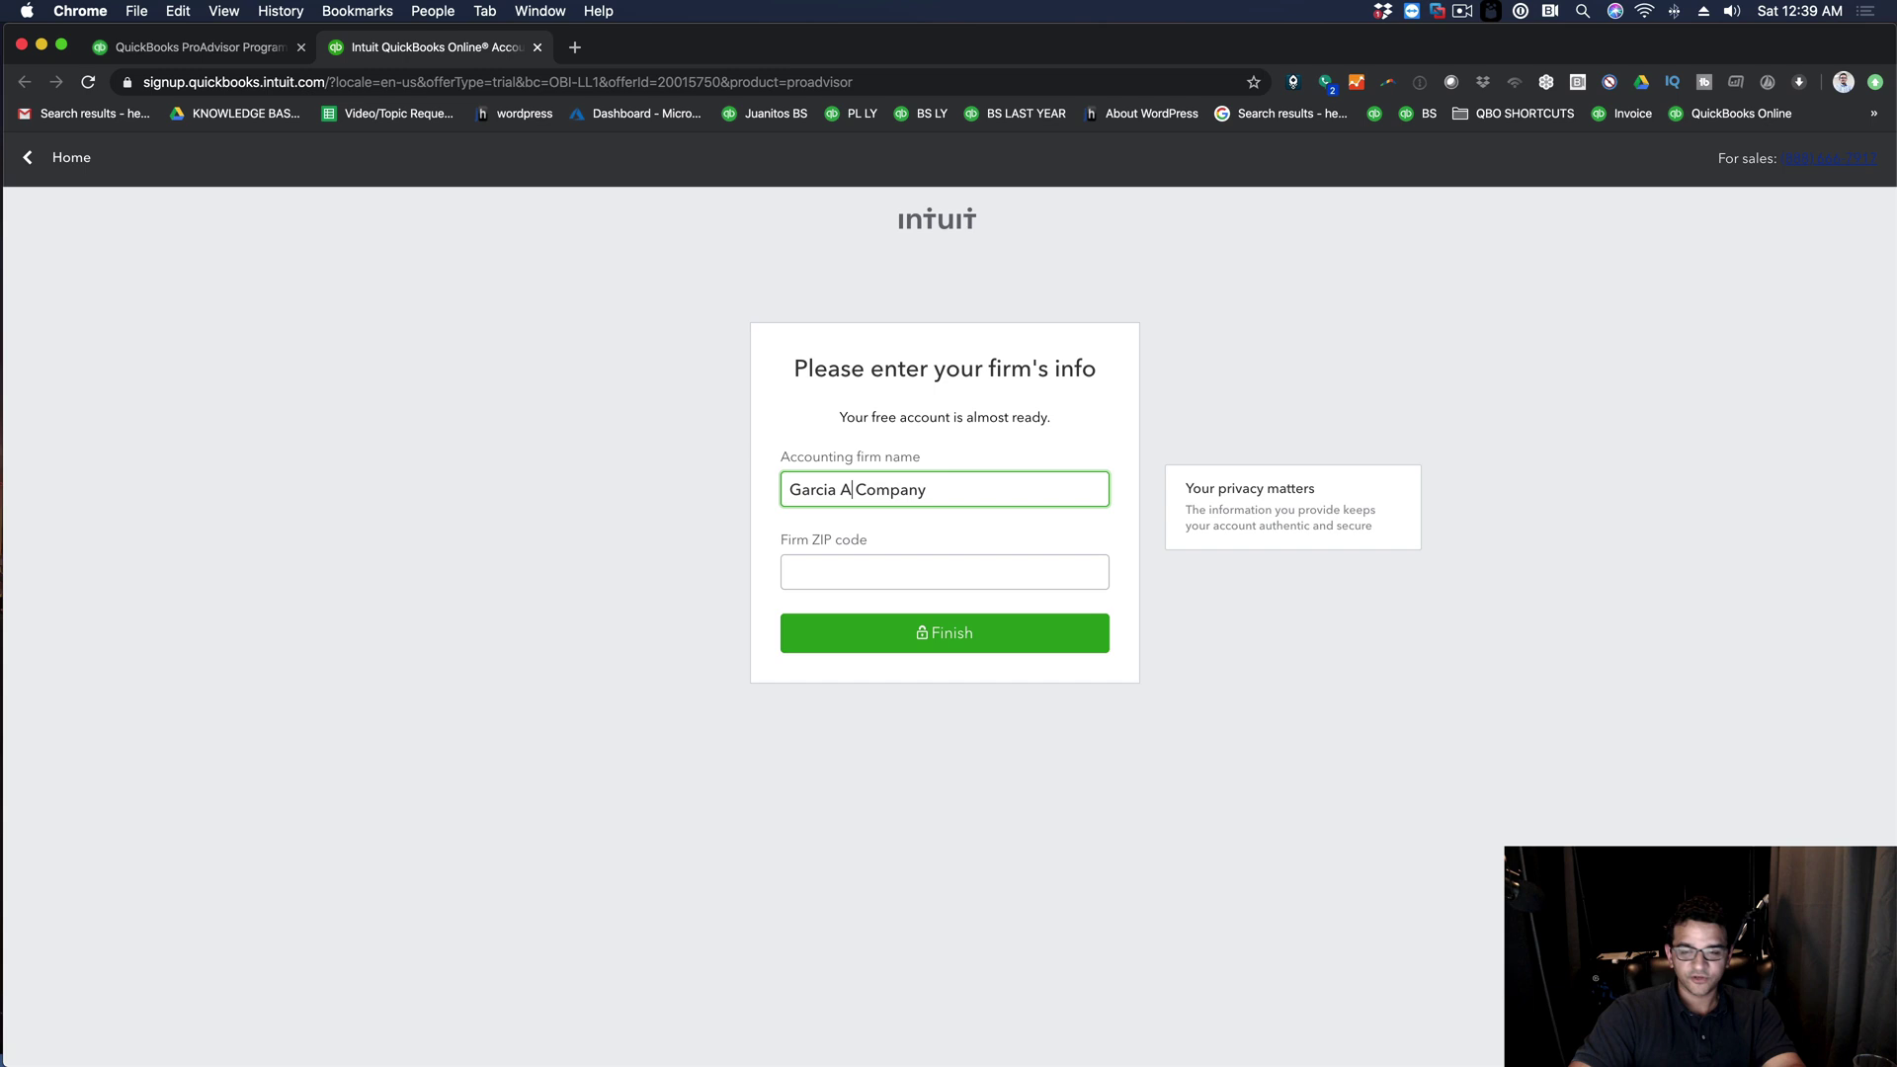
{"action": "type", "text": "d"}
{"action": "key", "text": "Tab"}
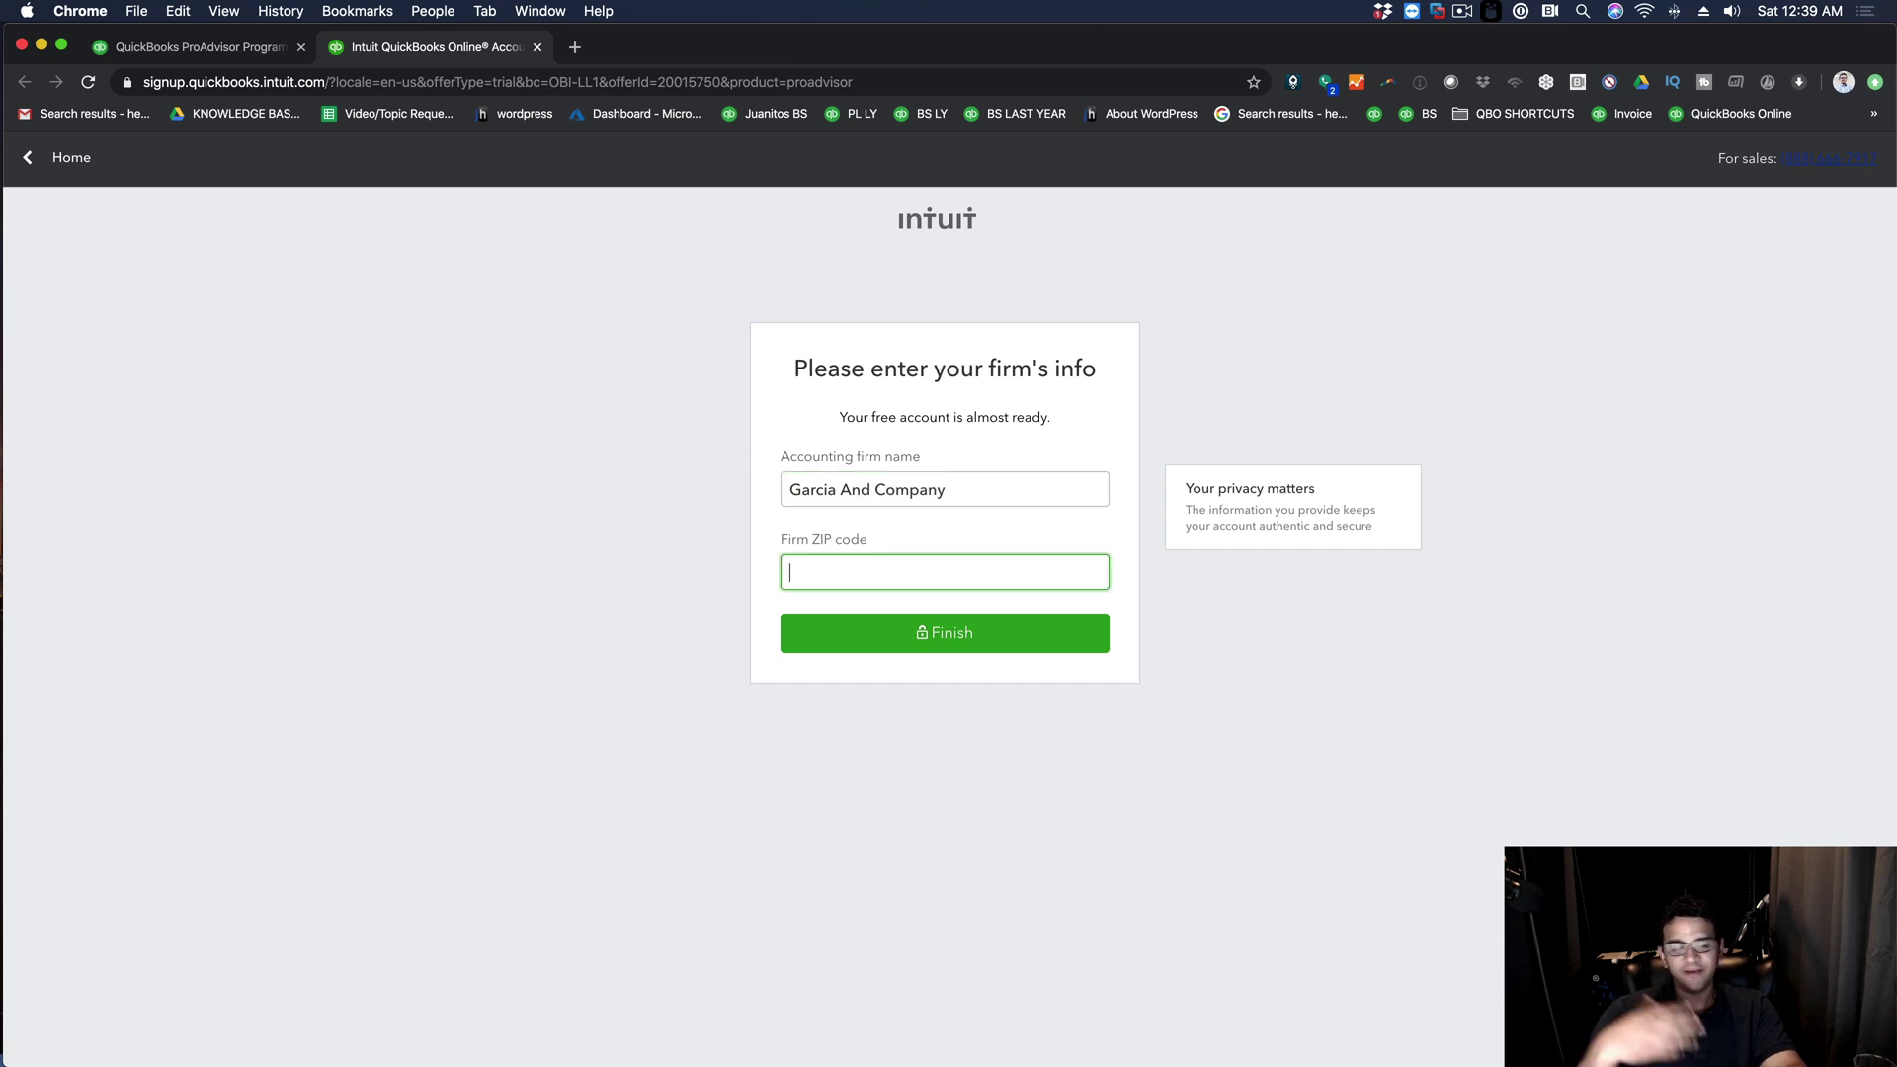
{"action": "type", "text": "3333"}
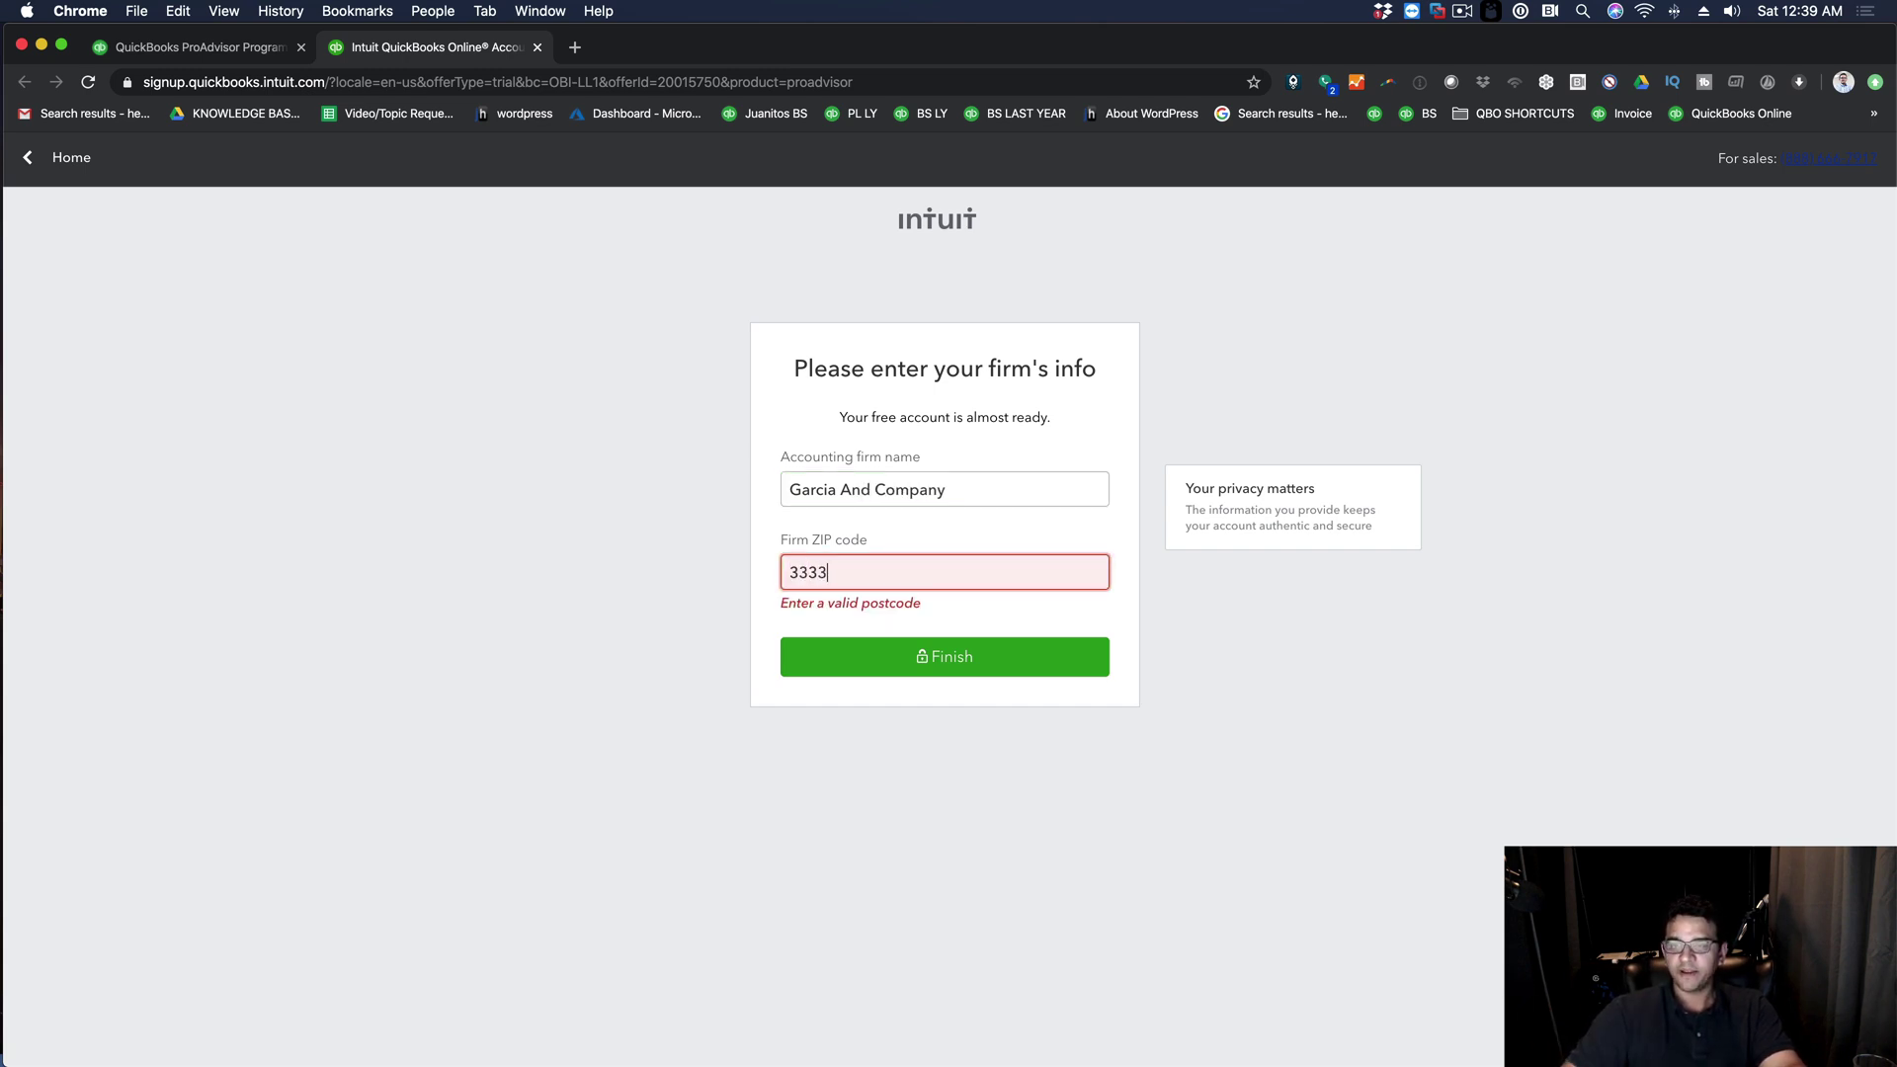
{"action": "type", "text": "1"}
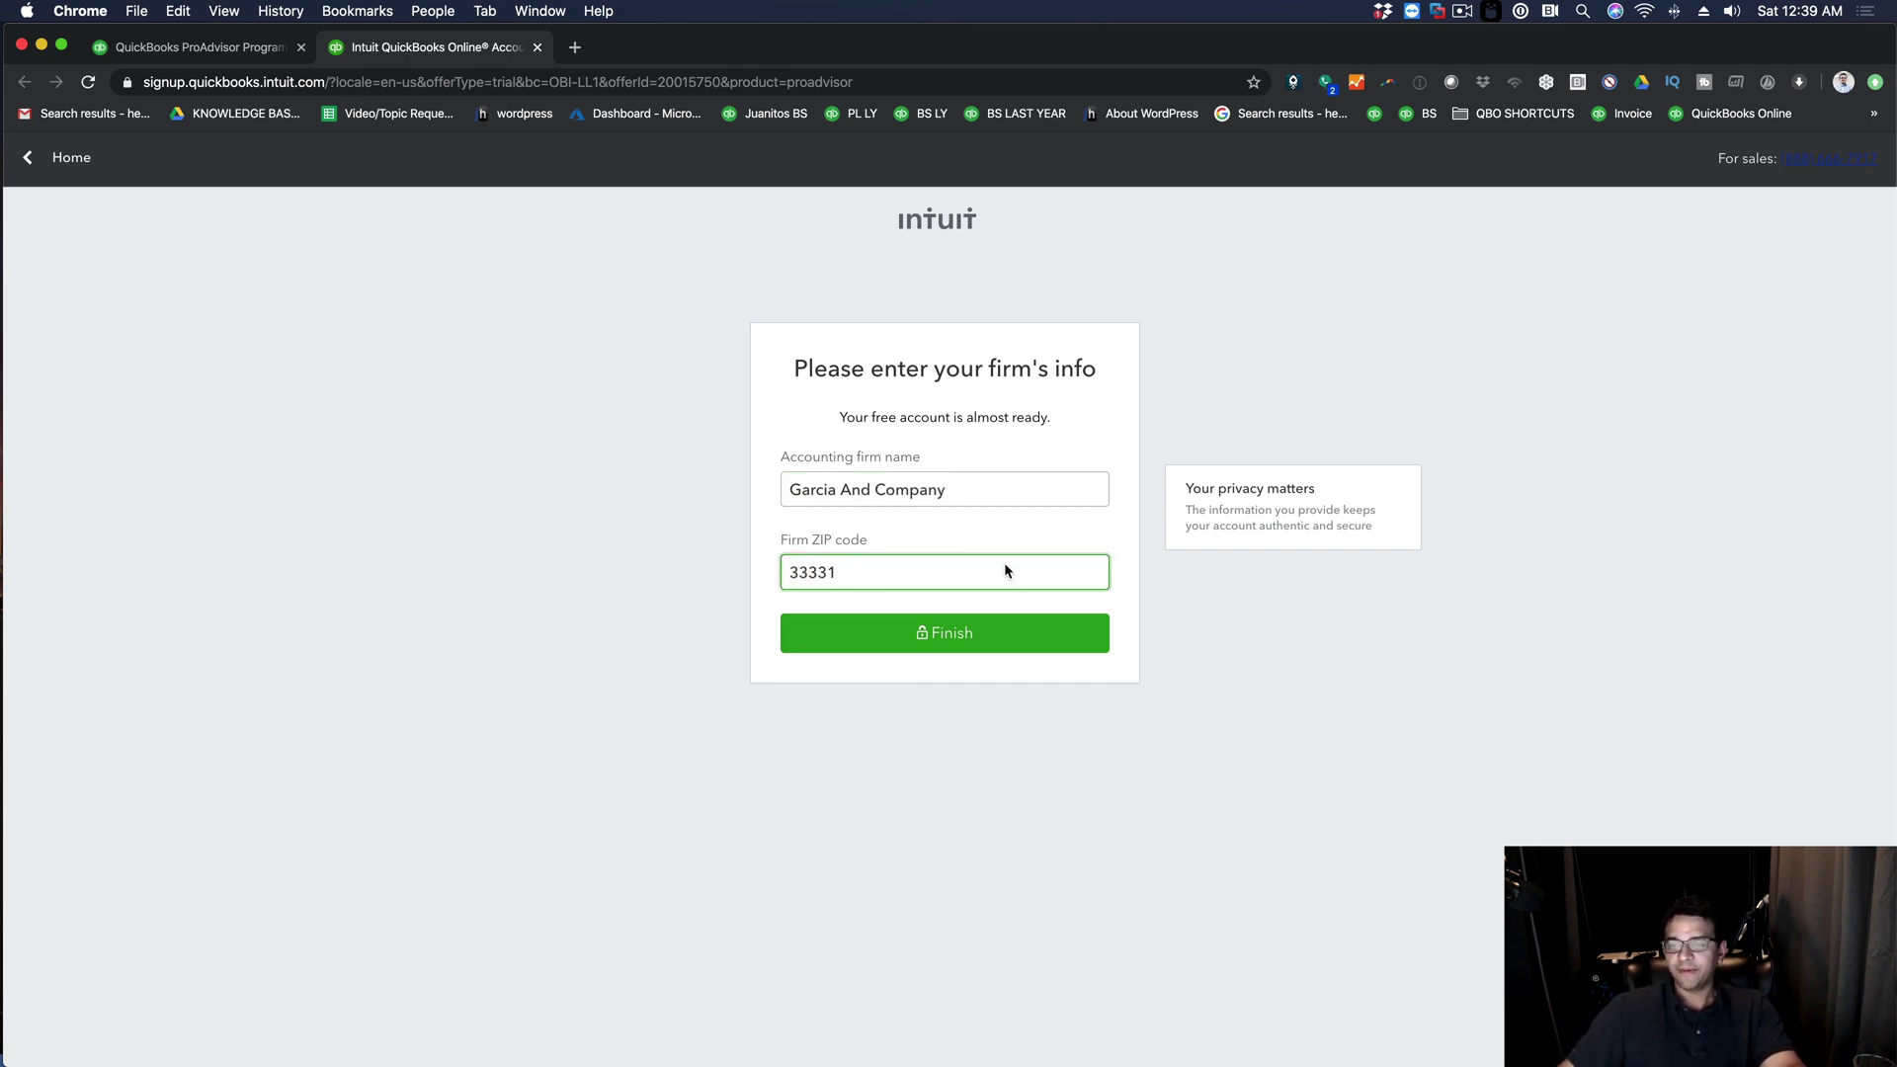
{"action": "left_click", "coordinate": [962, 633]}
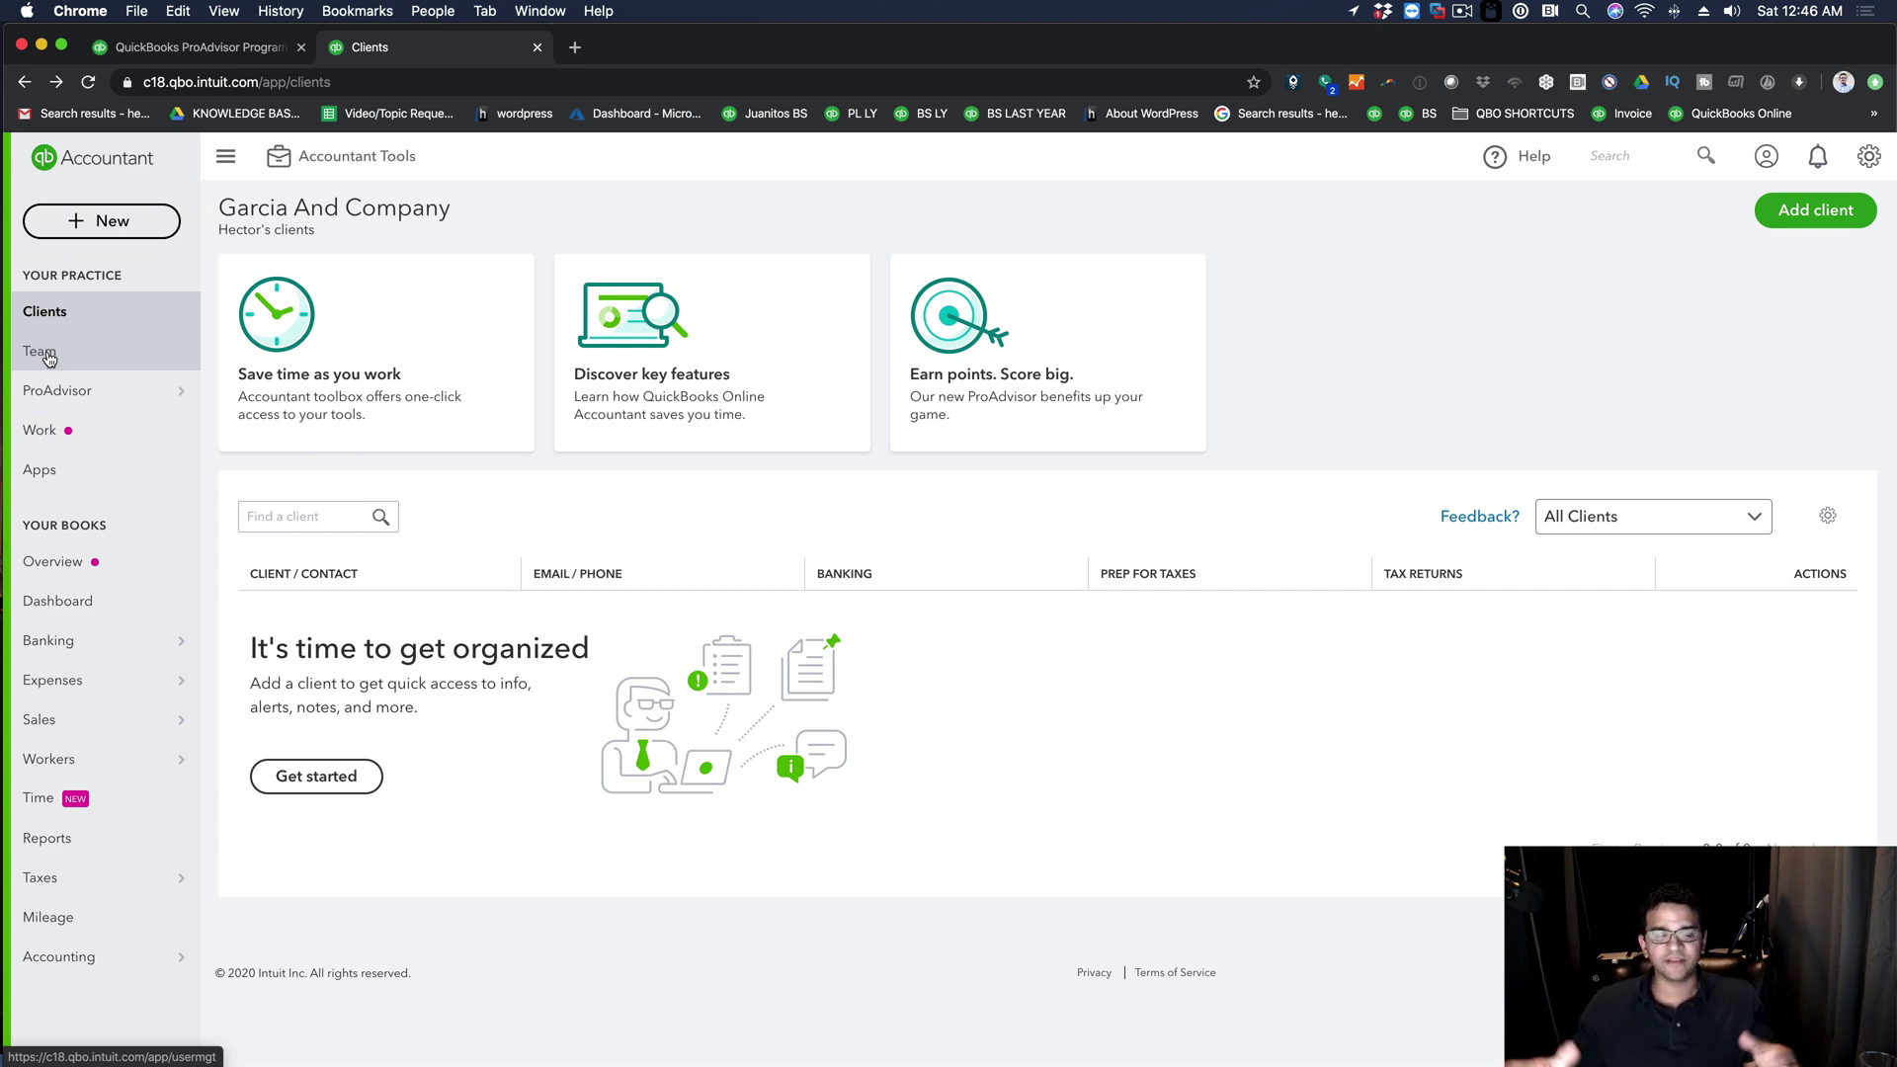
Bring up the ProAdvisor menu in the left sidebar of the new firm's Clients page
{"action": "mouse_move", "coordinate": [66, 400]}
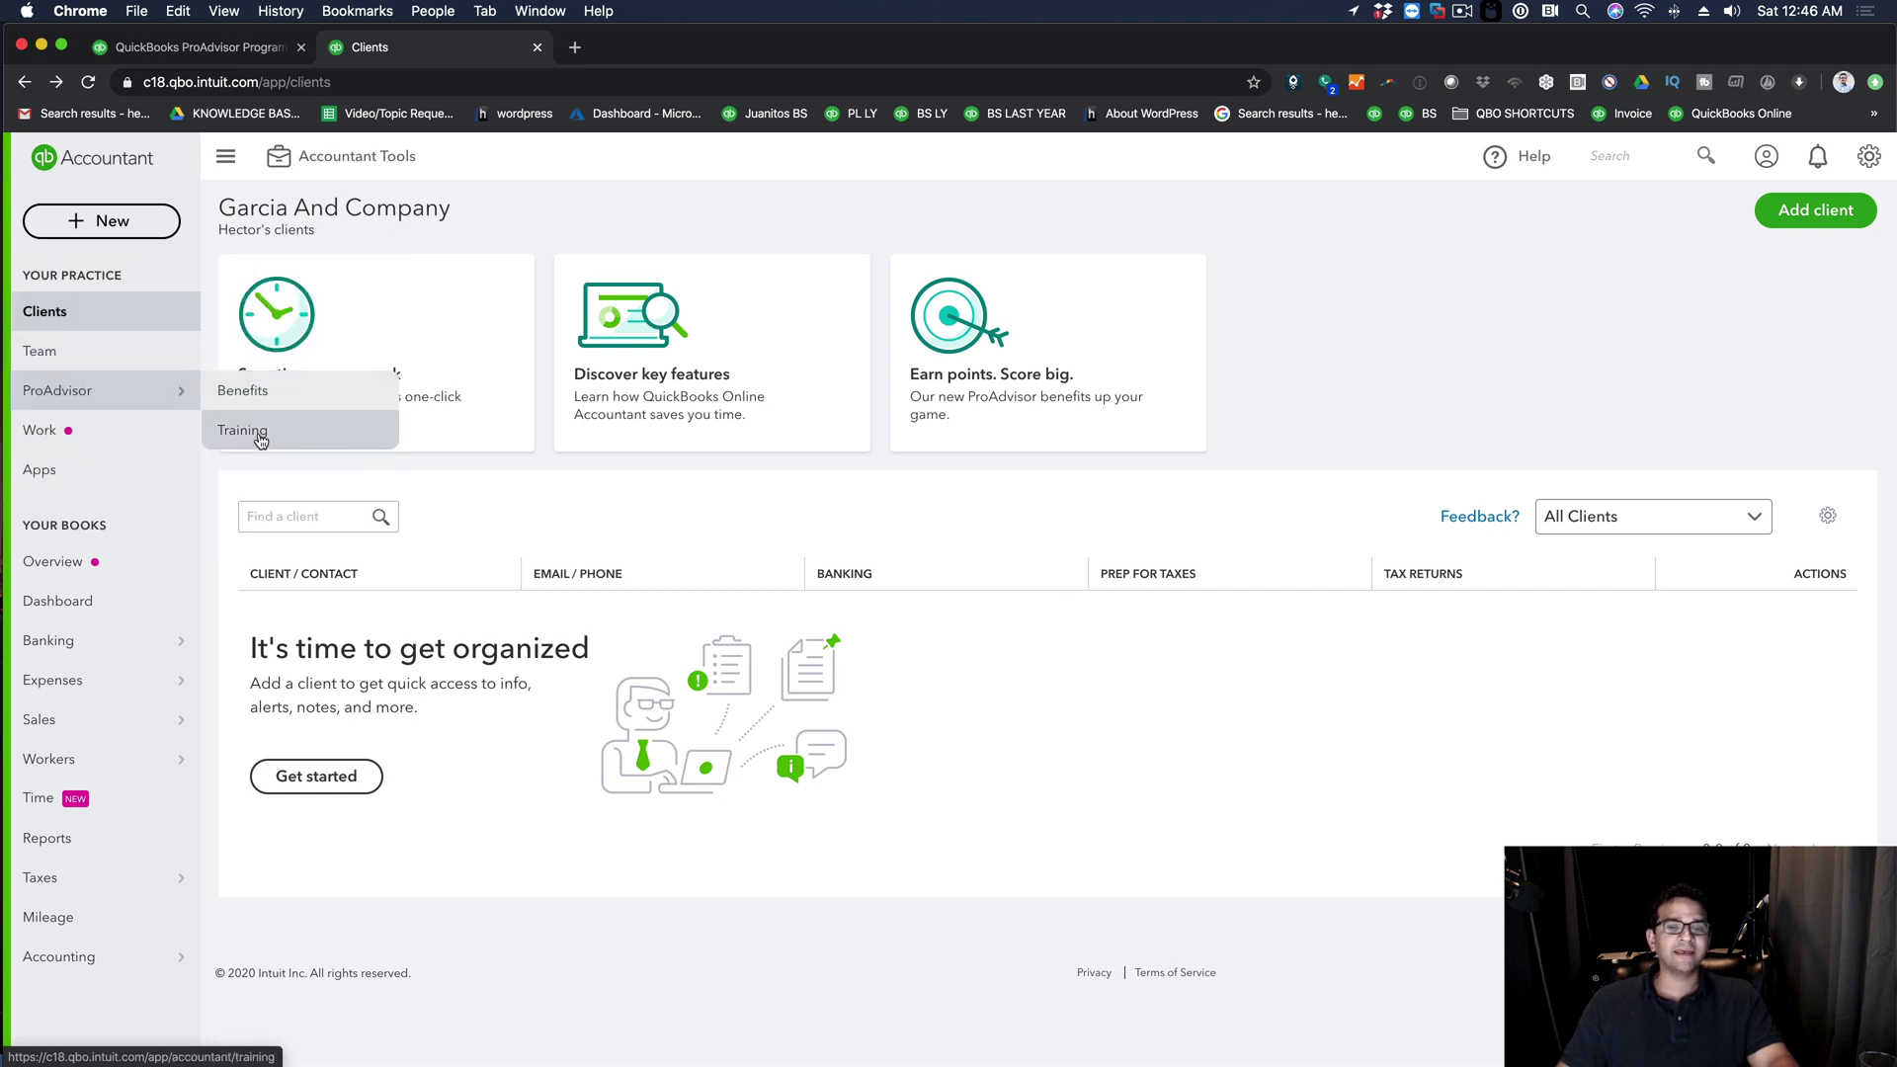
{"action": "left_click", "coordinate": [255, 429]}
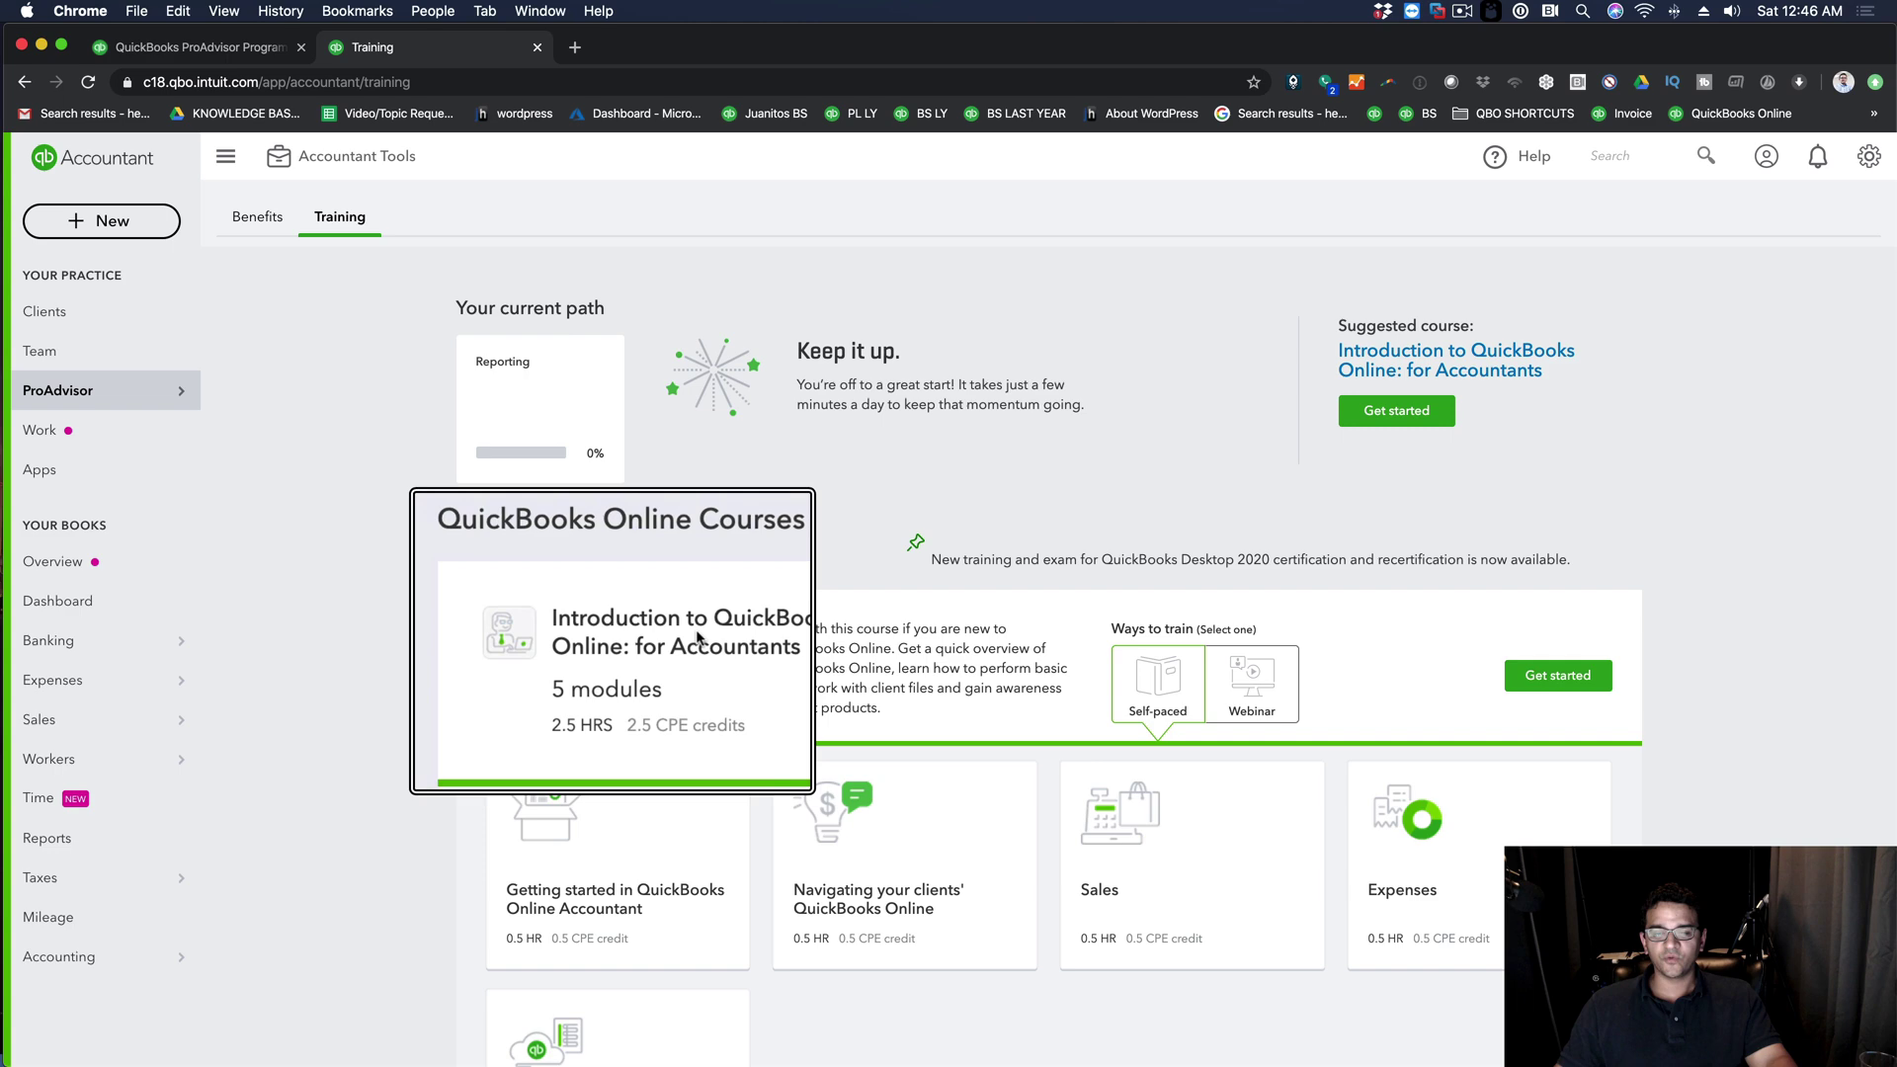
{"action": "scroll", "coordinate": [677, 665], "scroll_direction": "down", "scroll_amount": 8}
{"action": "scroll", "coordinate": [681, 665], "scroll_direction": "up", "scroll_amount": 6}
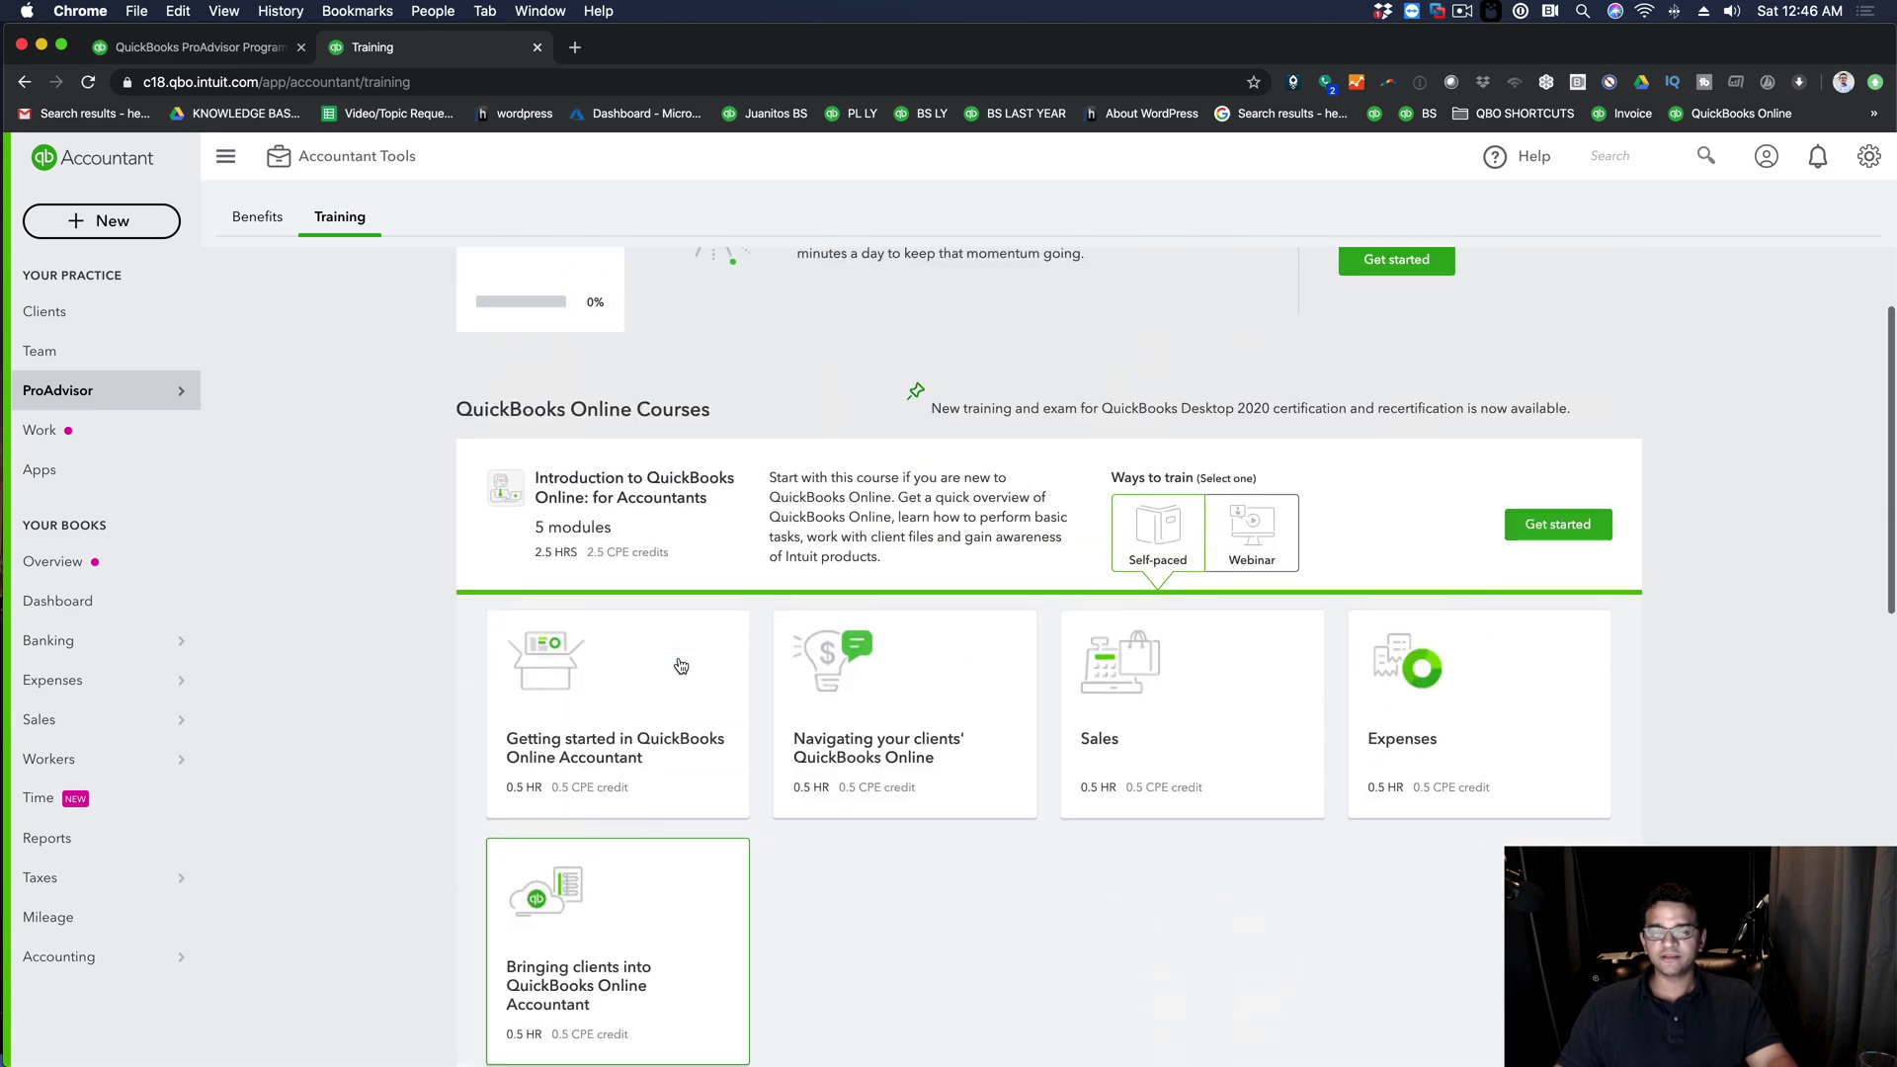
{"action": "scroll", "coordinate": [681, 666], "scroll_direction": "up", "scroll_amount": 1}
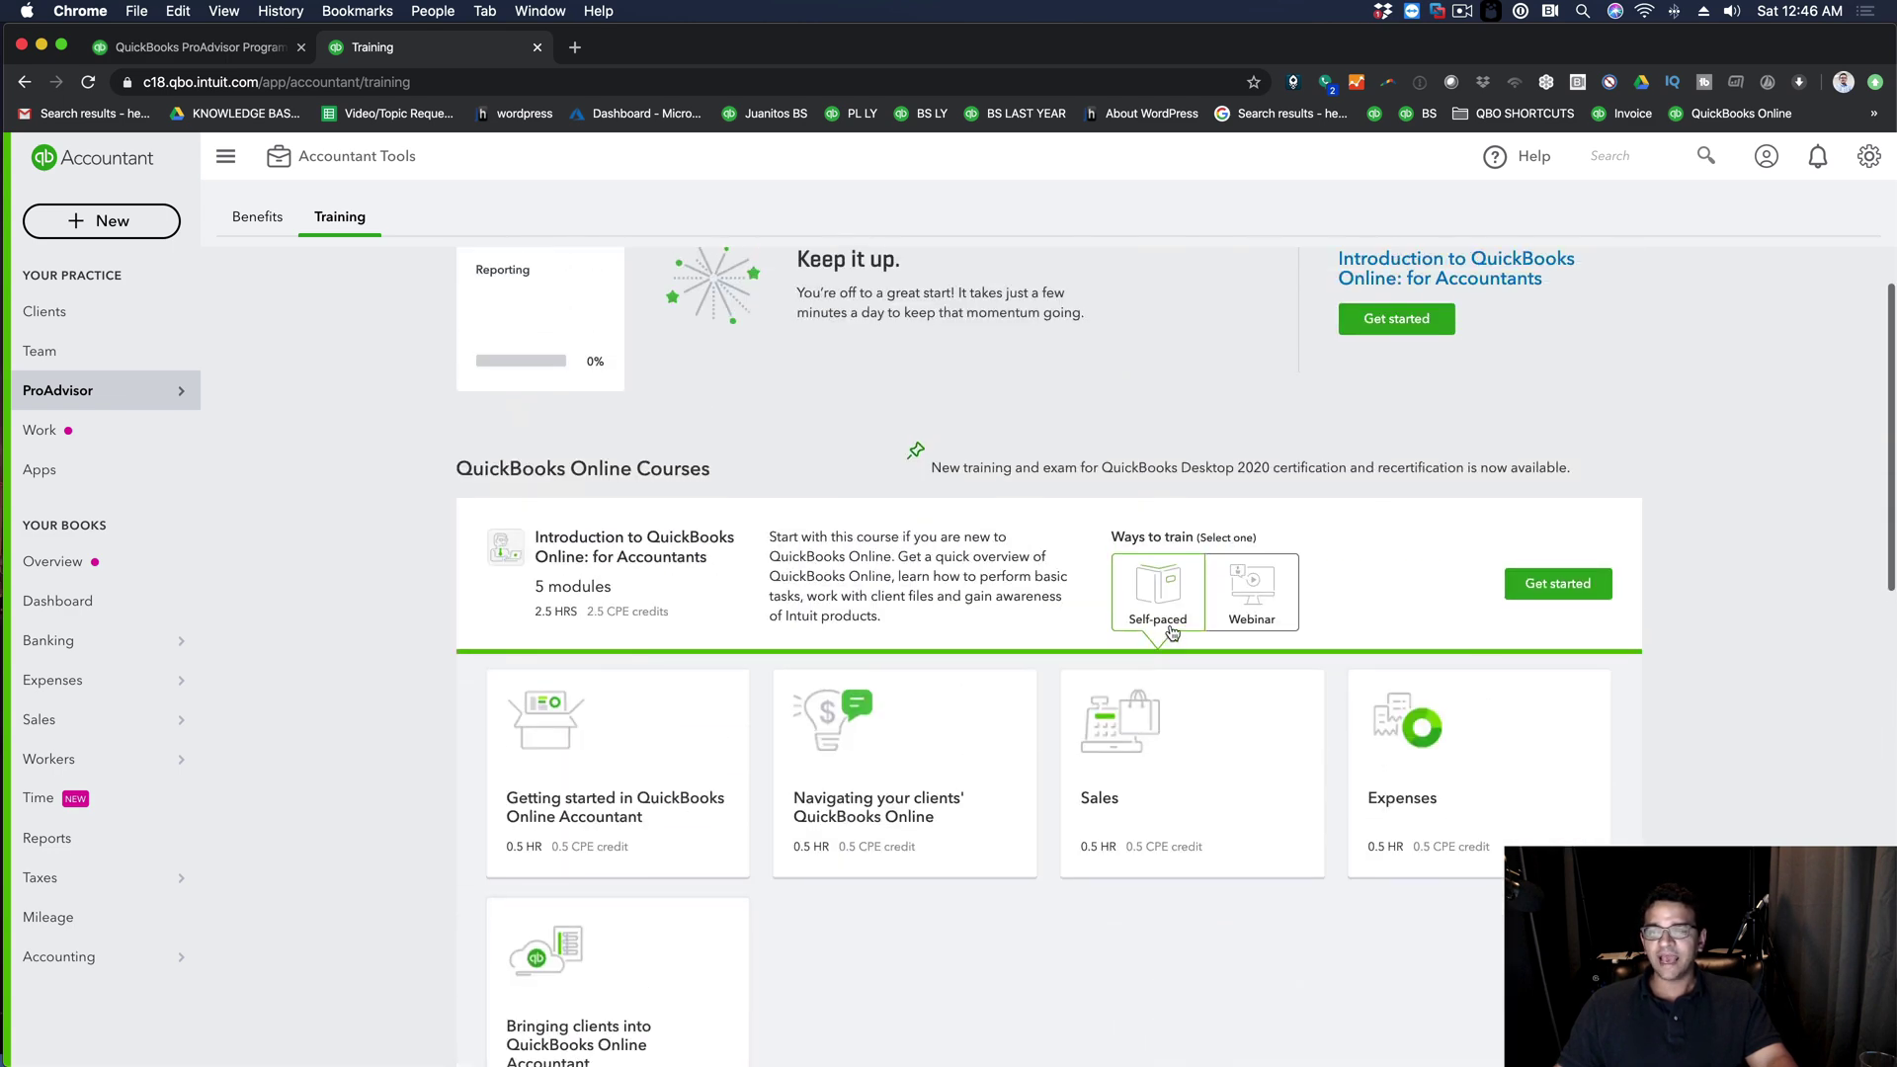
{"action": "left_click", "coordinate": [1257, 598]}
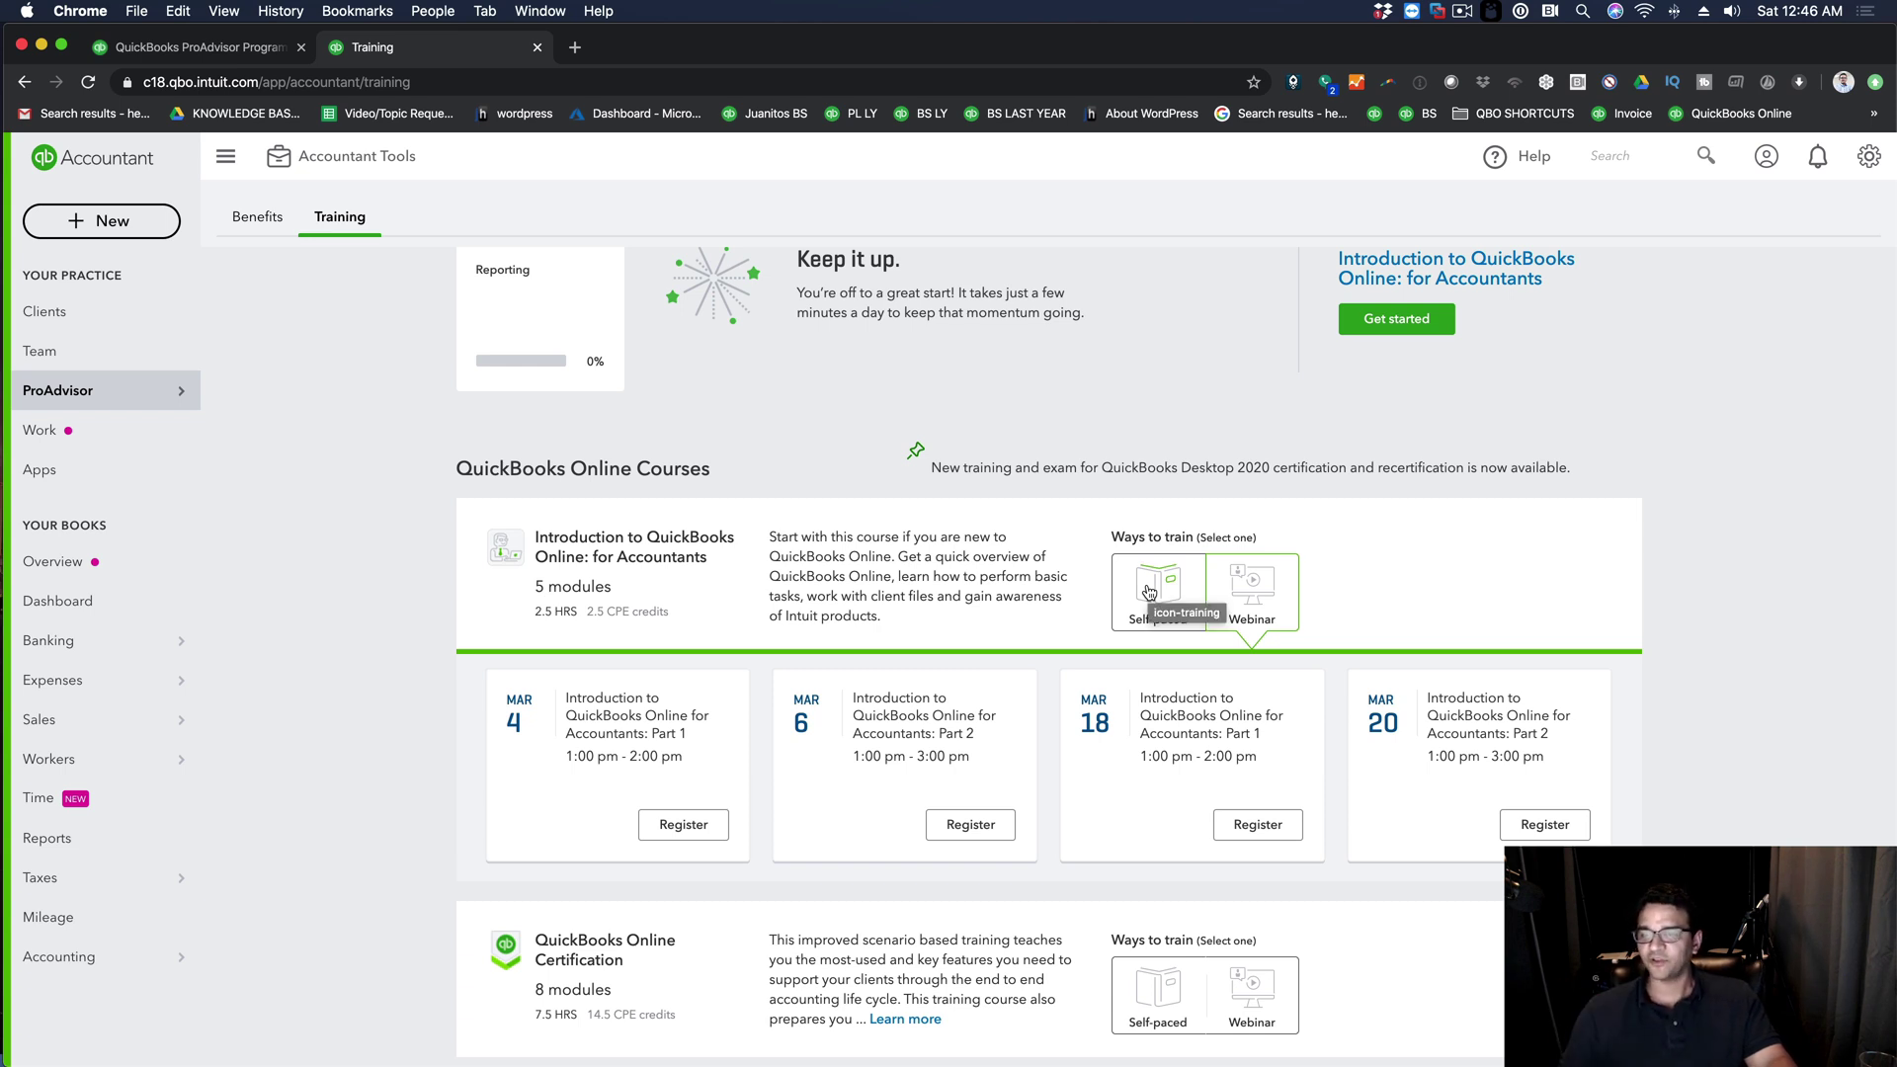
{"action": "left_click", "coordinate": [1148, 591]}
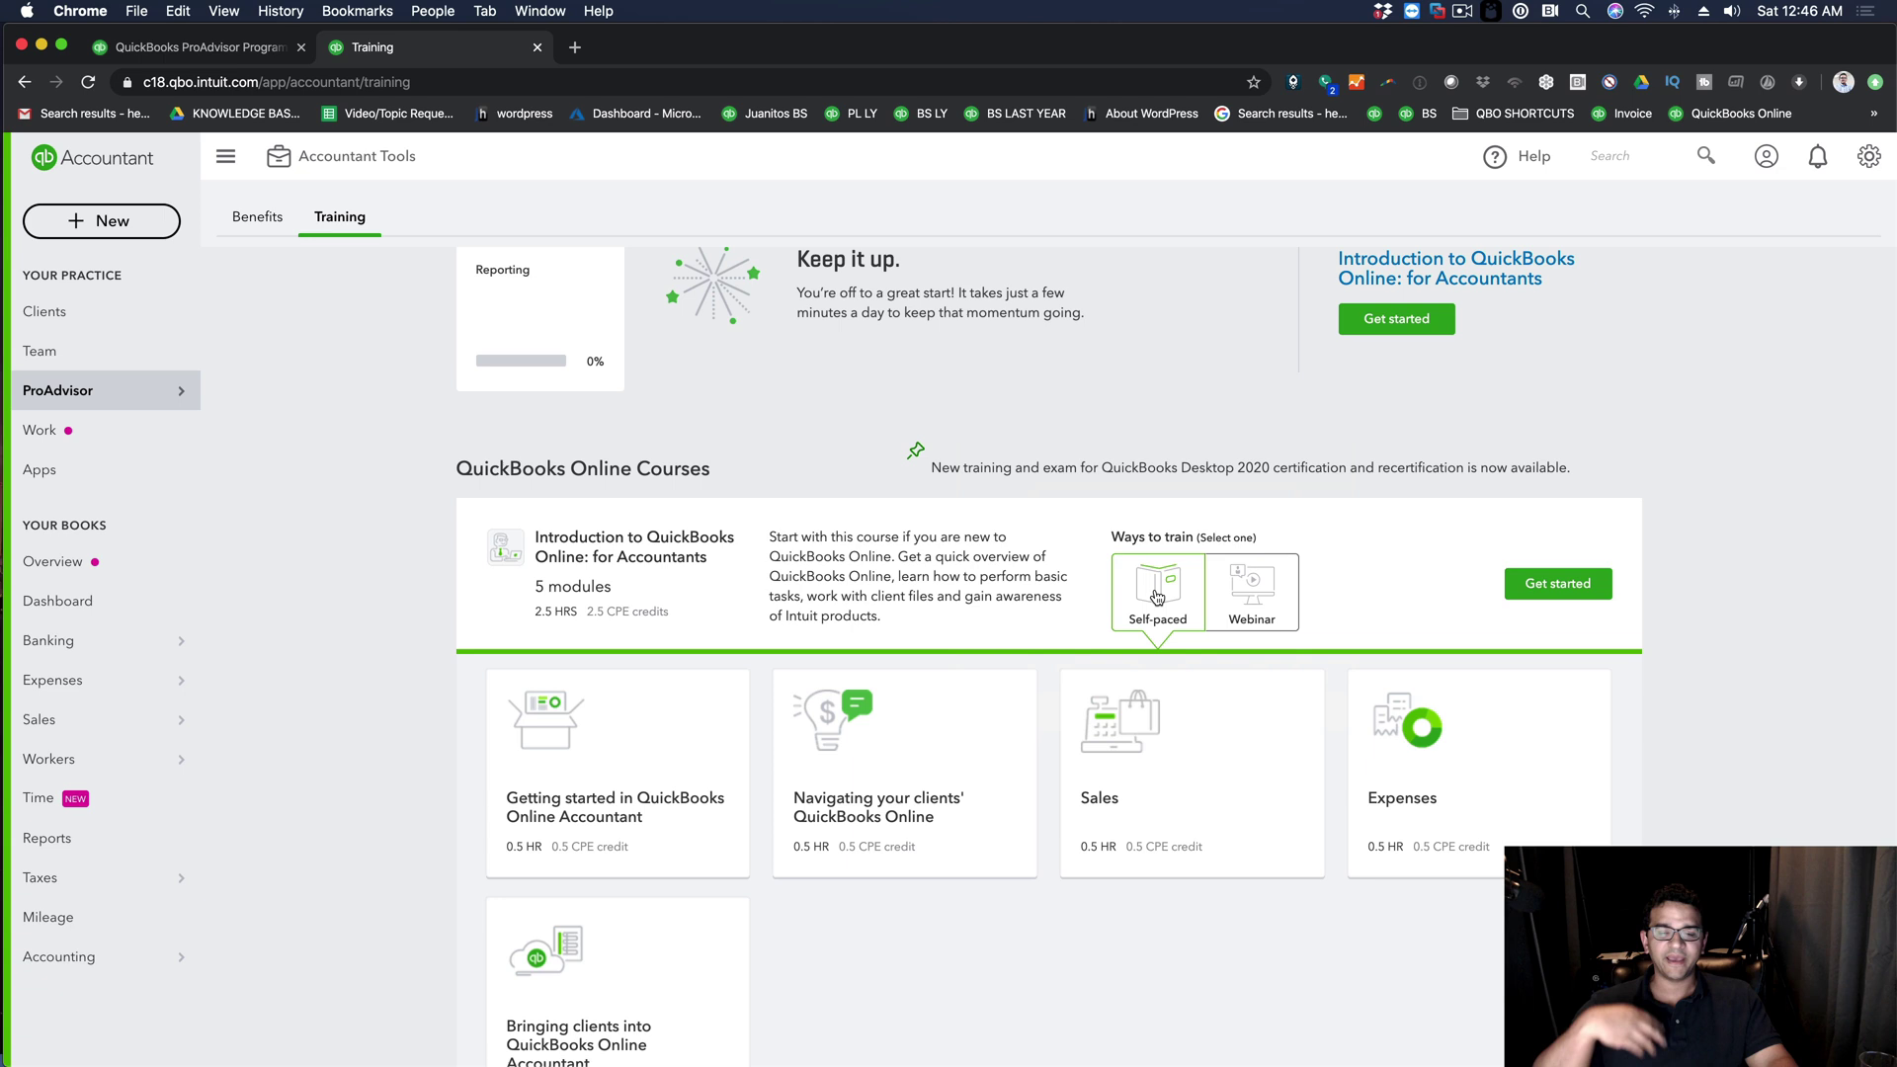
{"action": "left_click", "coordinate": [1186, 721]}
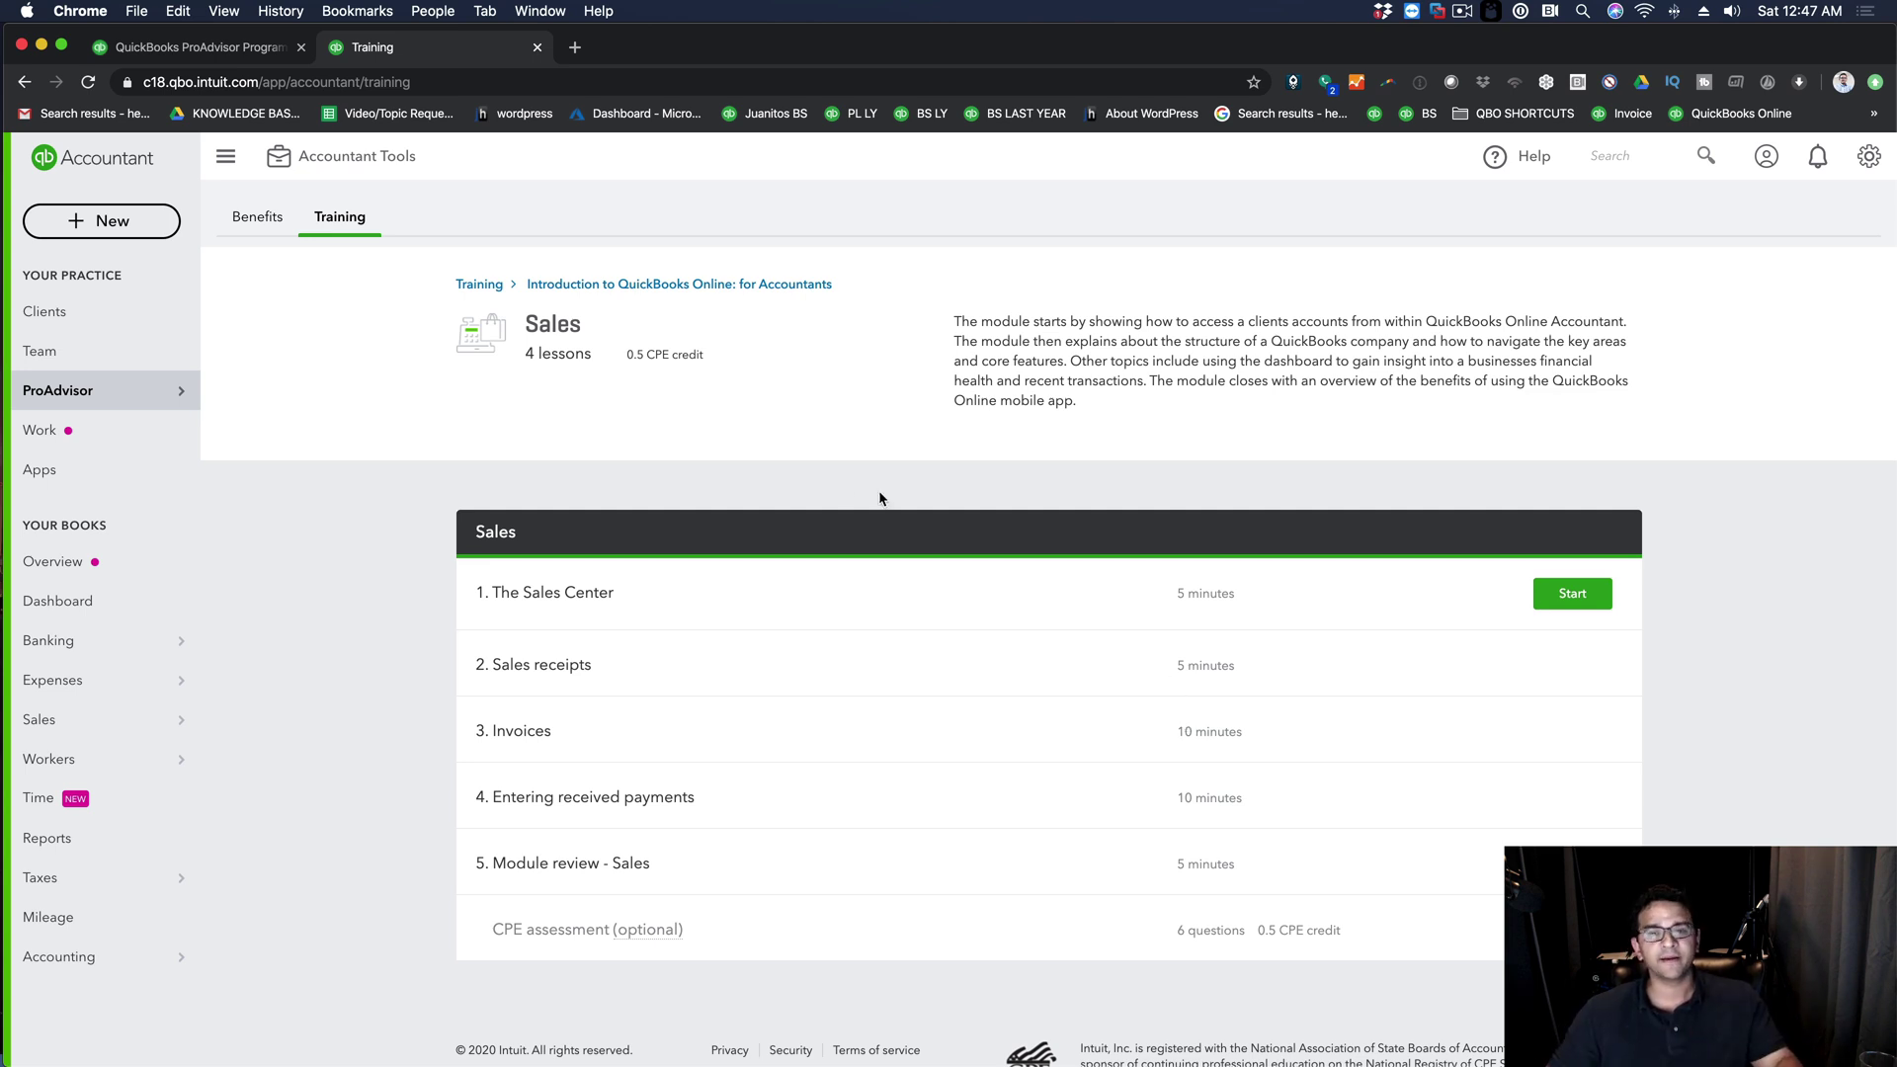
Return to the Training courses page and open the QuickBooks Online Certification course
{"action": "left_click", "coordinate": [480, 285]}
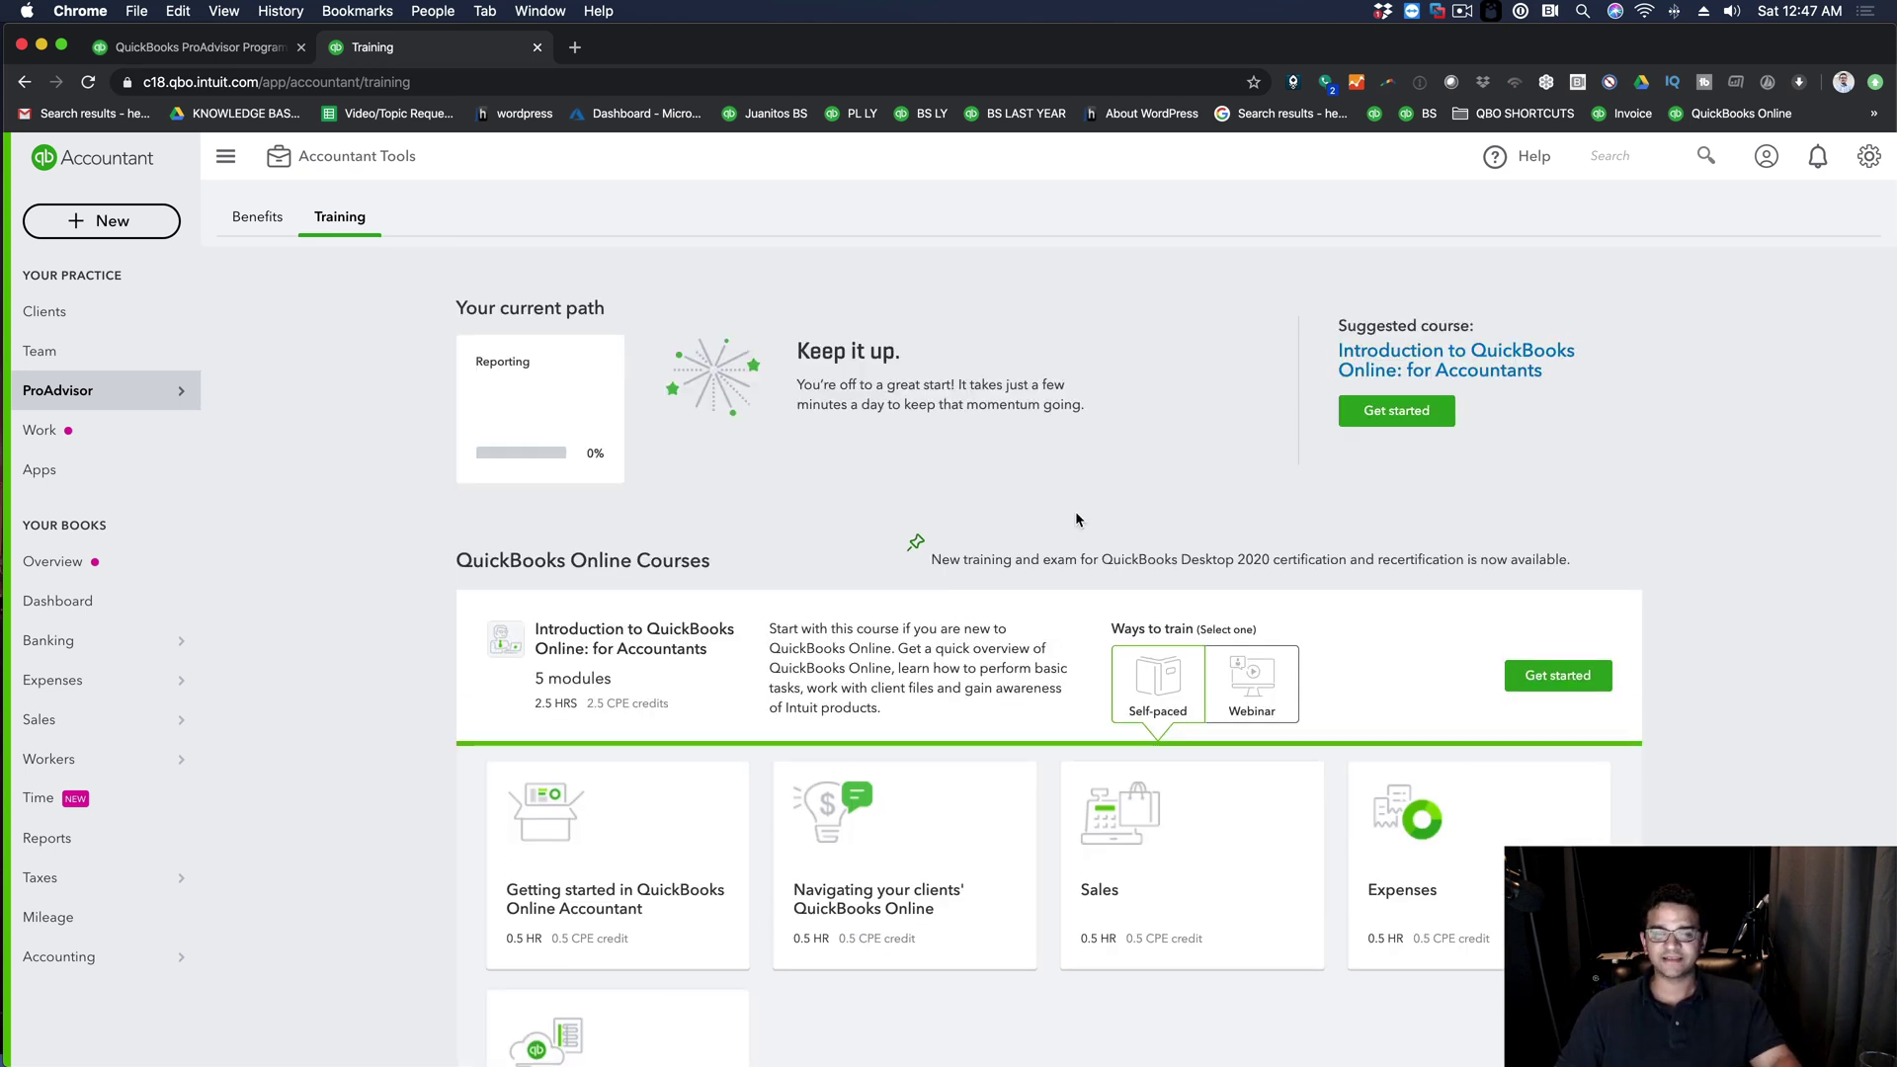
{"action": "scroll", "coordinate": [1007, 543], "scroll_direction": "down", "scroll_amount": 2}
{"action": "scroll", "coordinate": [945, 581], "scroll_direction": "down", "scroll_amount": 5}
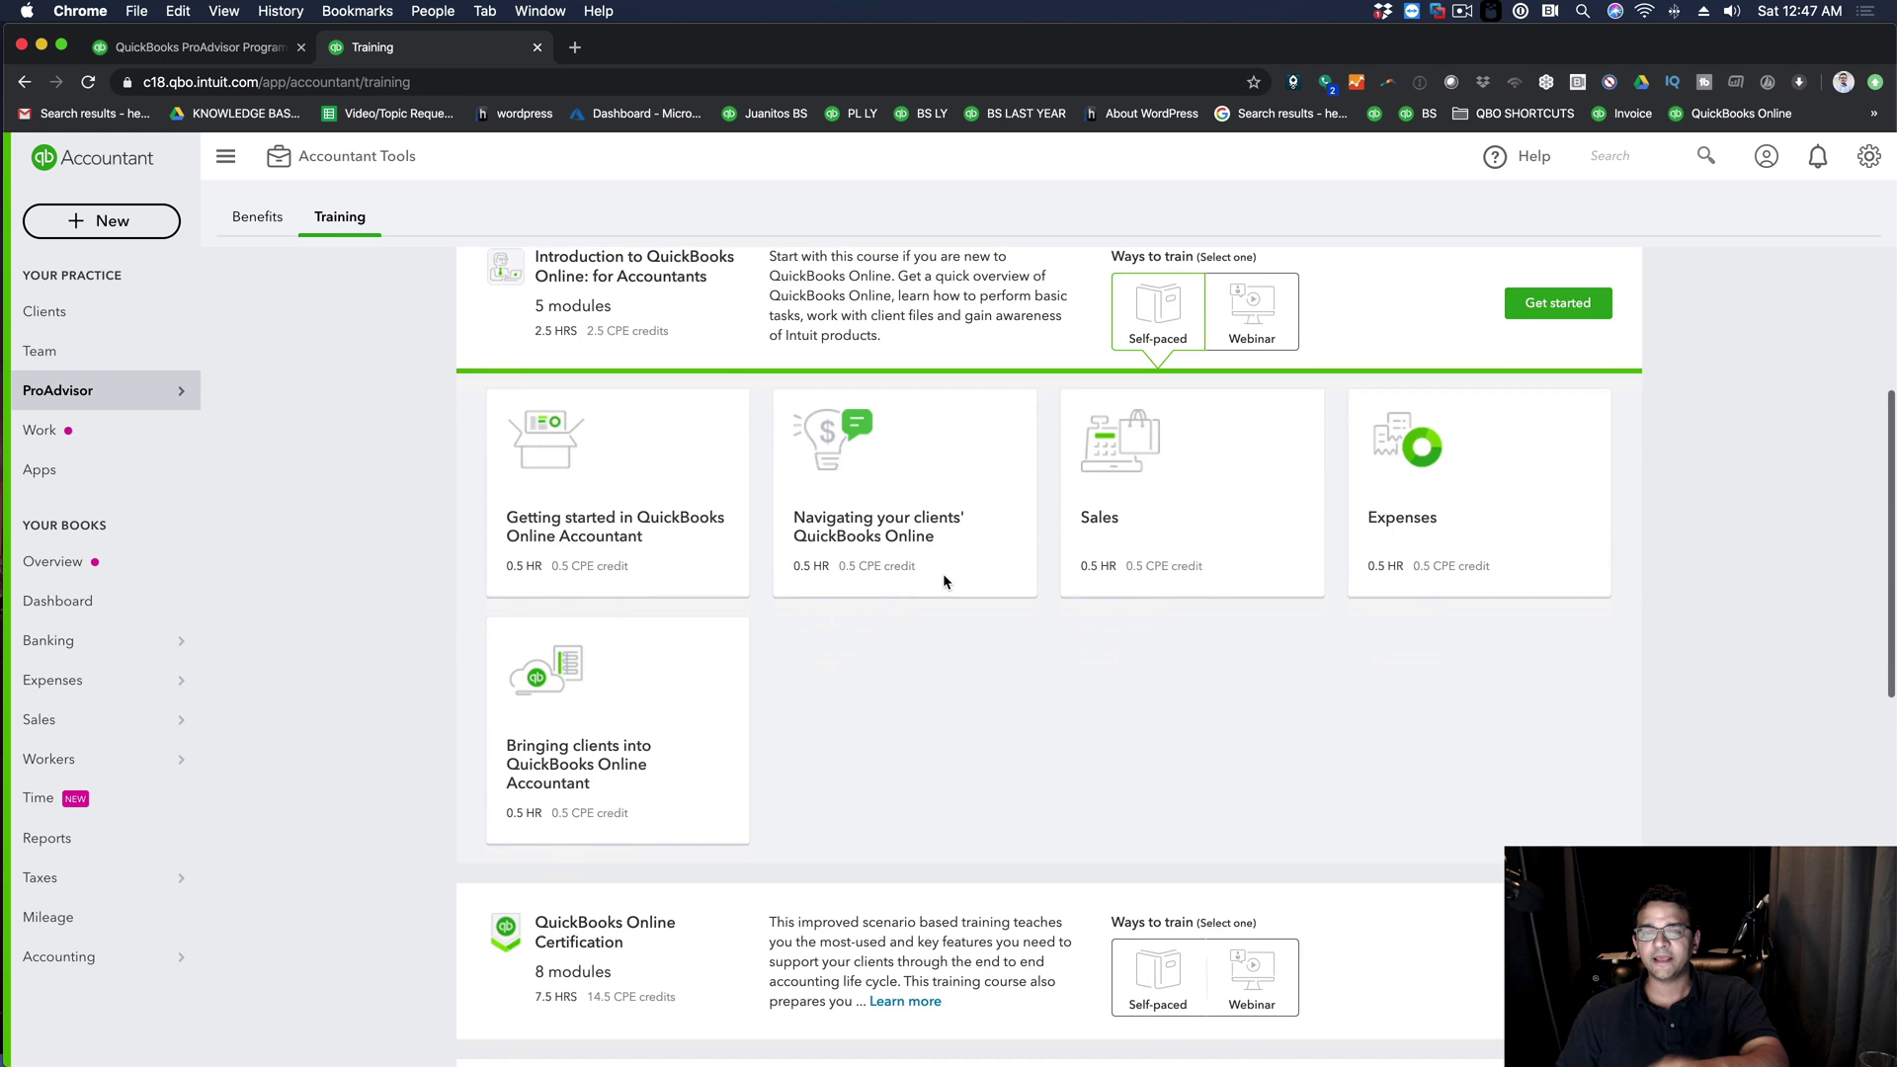
{"action": "scroll", "coordinate": [943, 580], "scroll_direction": "down", "scroll_amount": 3}
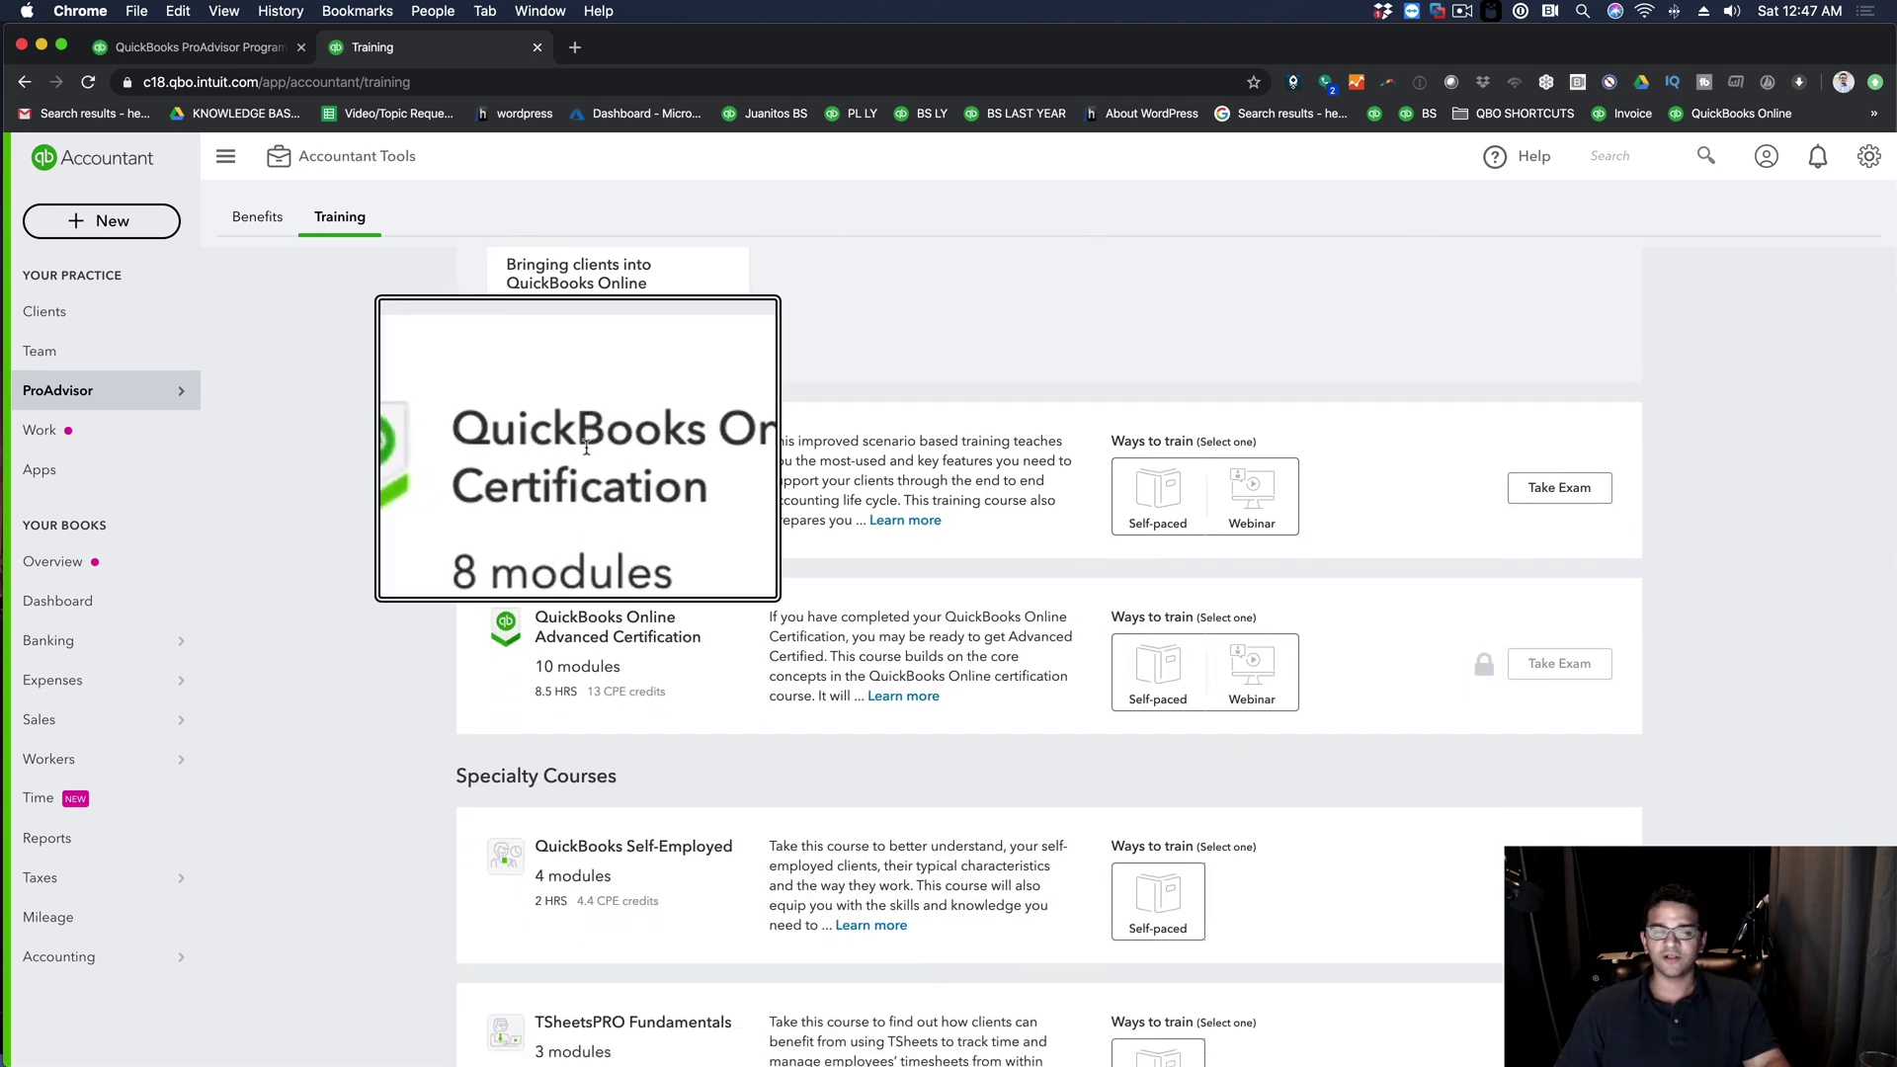
{"action": "left_click", "coordinate": [905, 521]}
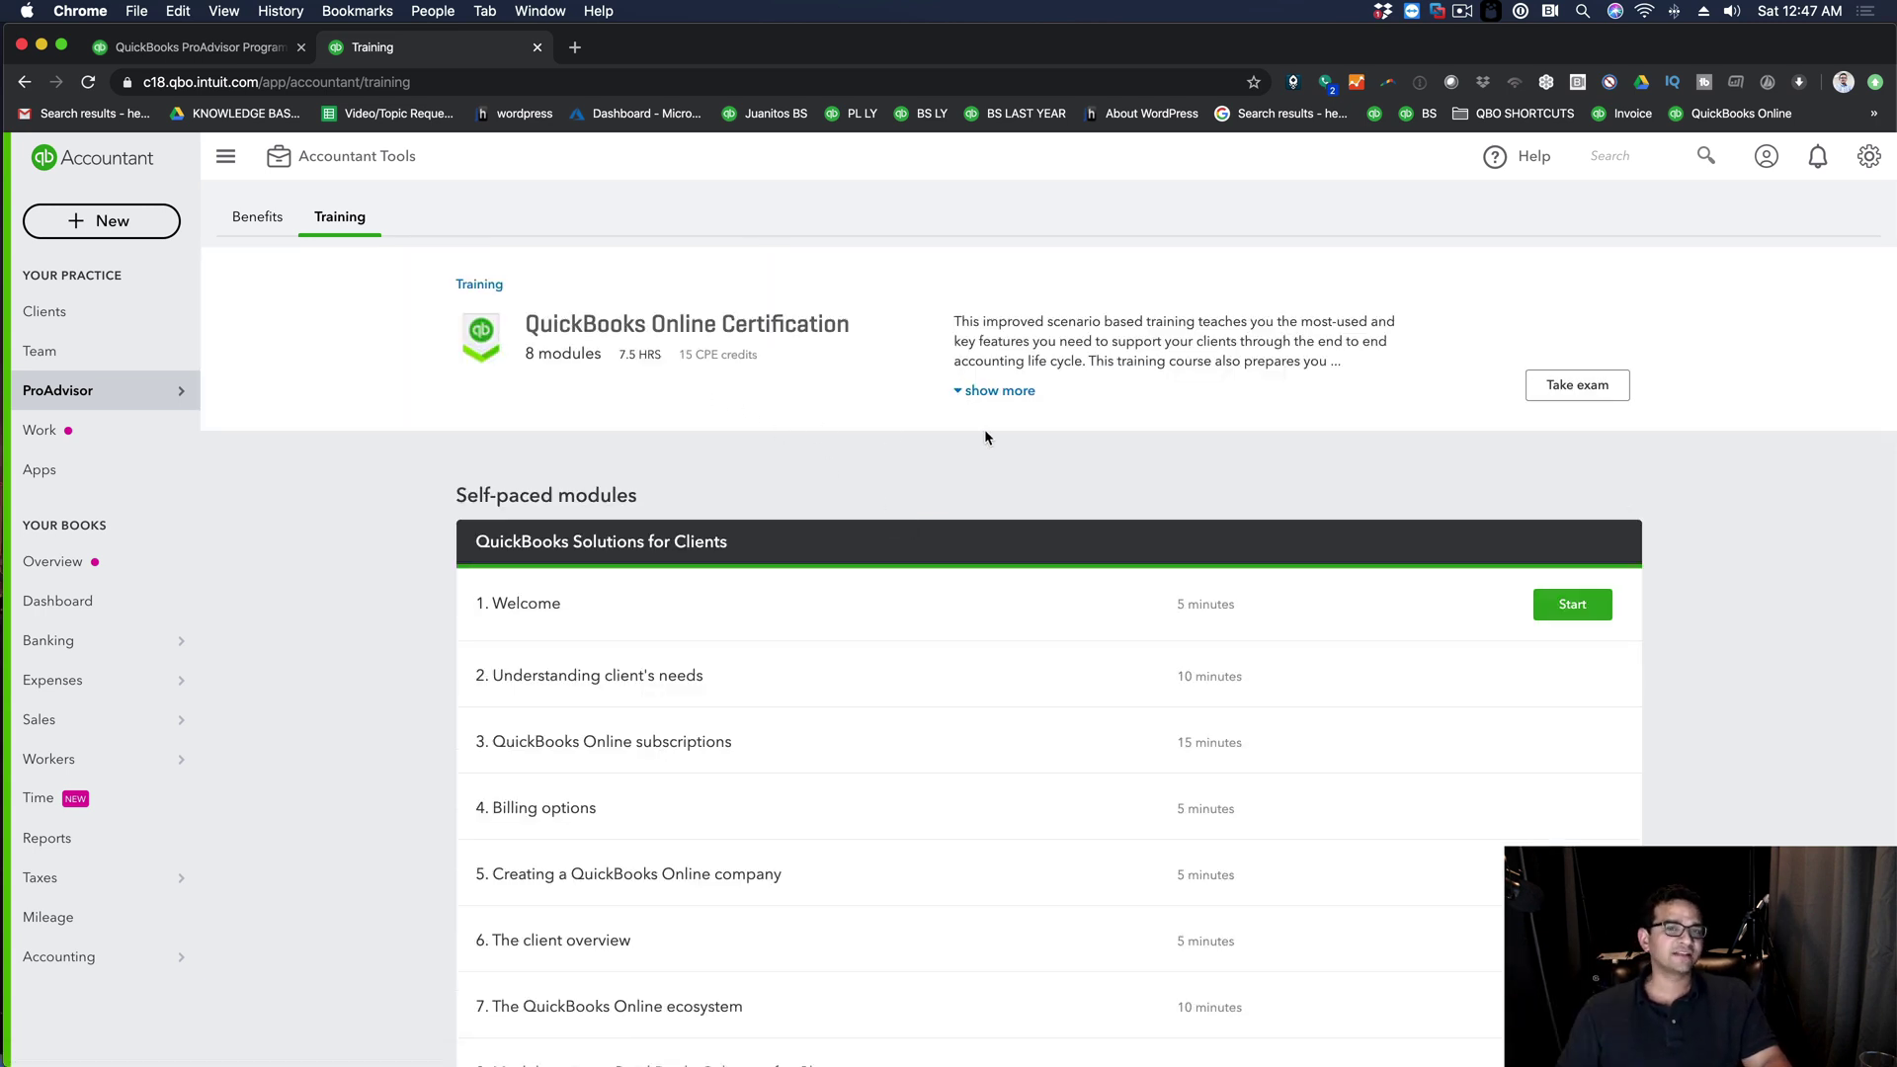
Expand the Reporting module's 3 lessons in the certification course
{"action": "scroll", "coordinate": [1148, 427], "scroll_direction": "down", "scroll_amount": 5}
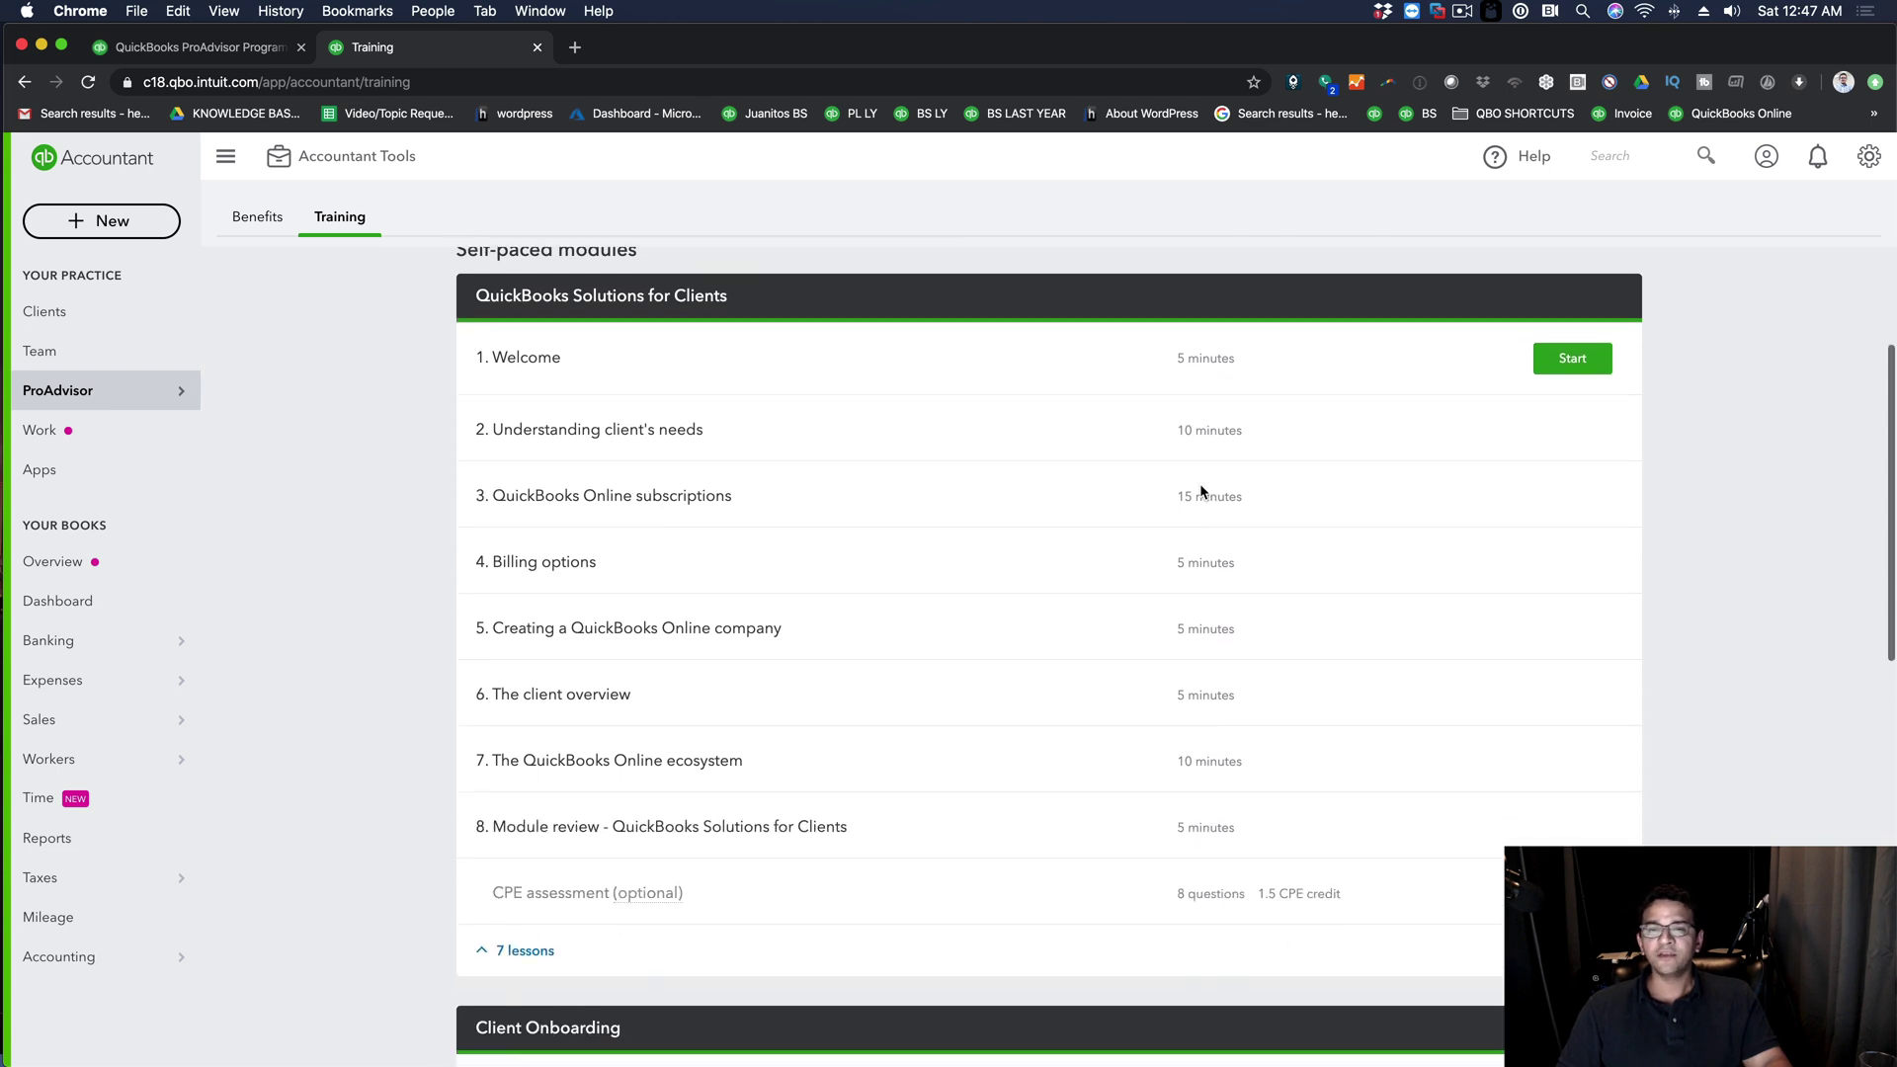
{"action": "scroll", "coordinate": [1199, 483], "scroll_direction": "up", "scroll_amount": 3}
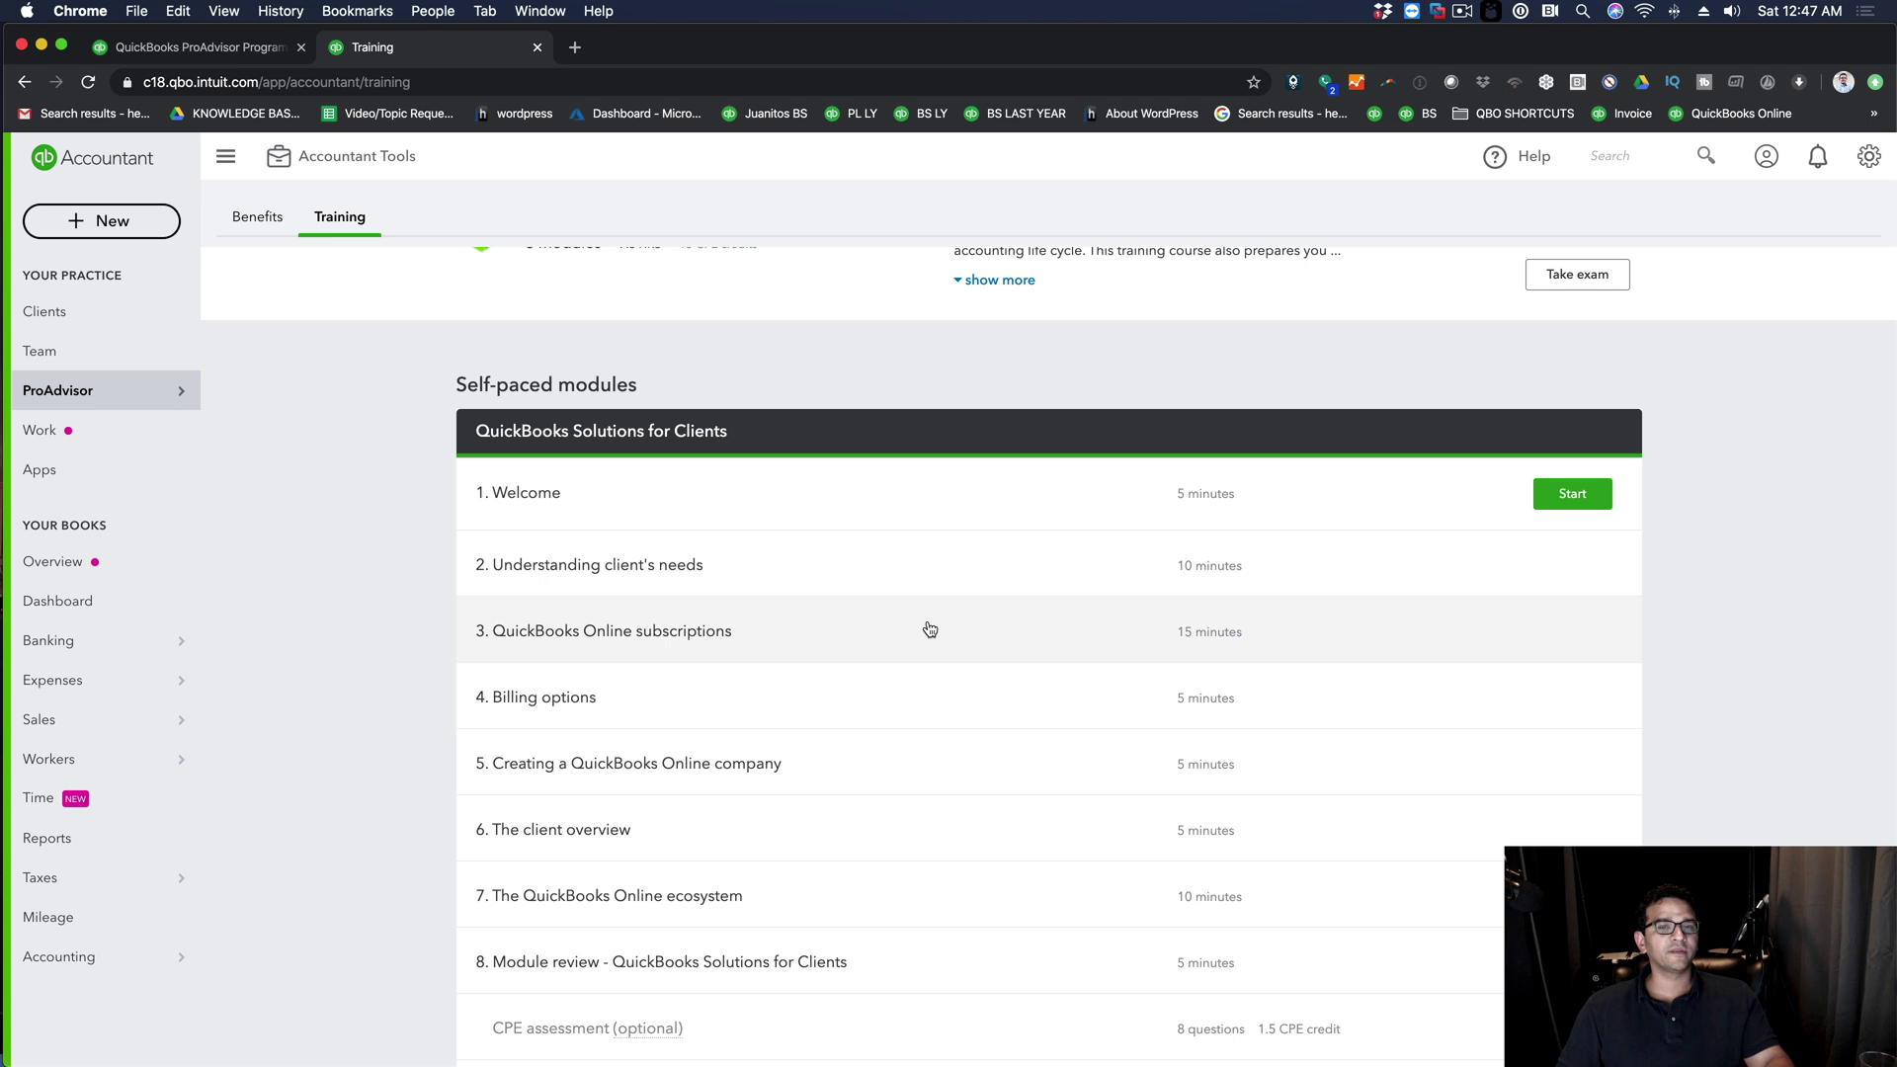
{"action": "scroll", "coordinate": [890, 632], "scroll_direction": "down", "scroll_amount": 8}
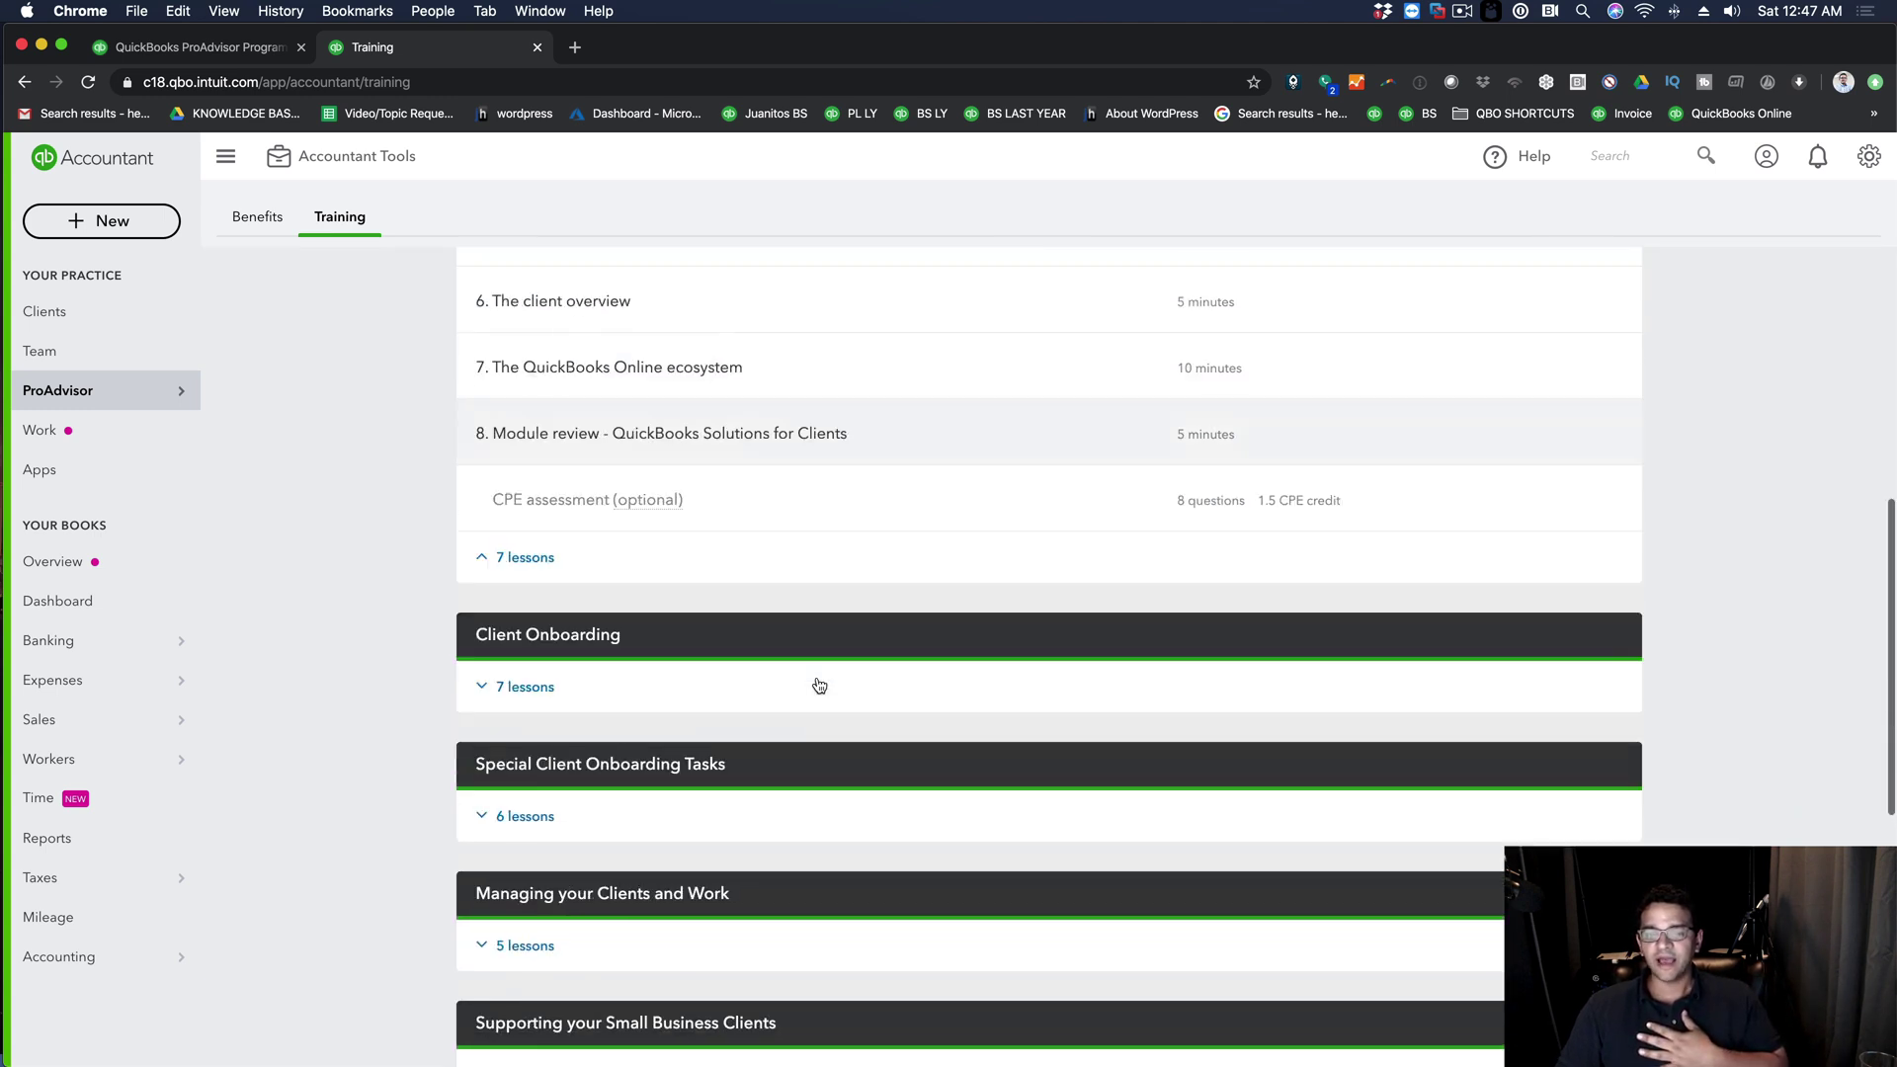
{"action": "scroll", "coordinate": [798, 679], "scroll_direction": "down", "scroll_amount": 3}
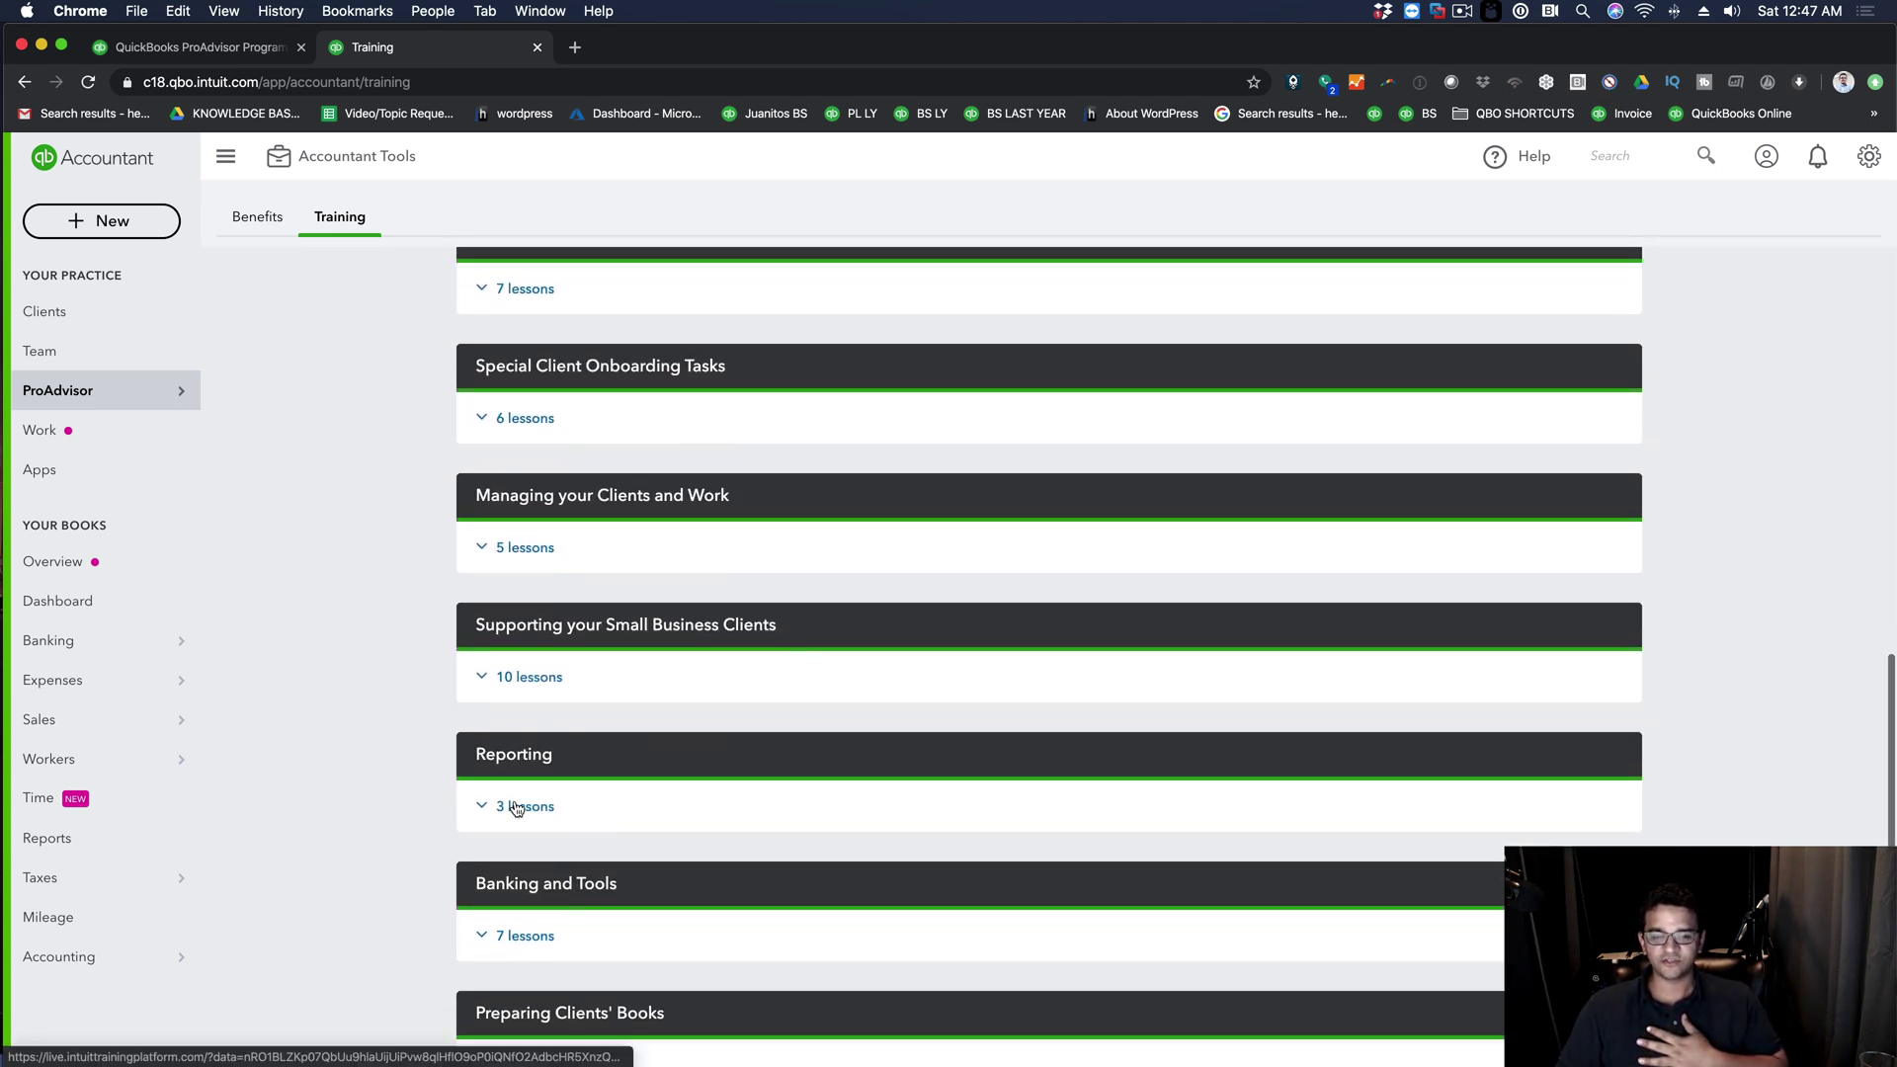
{"action": "left_click", "coordinate": [518, 803]}
{"action": "scroll", "coordinate": [791, 771], "scroll_direction": "down", "scroll_amount": 4}
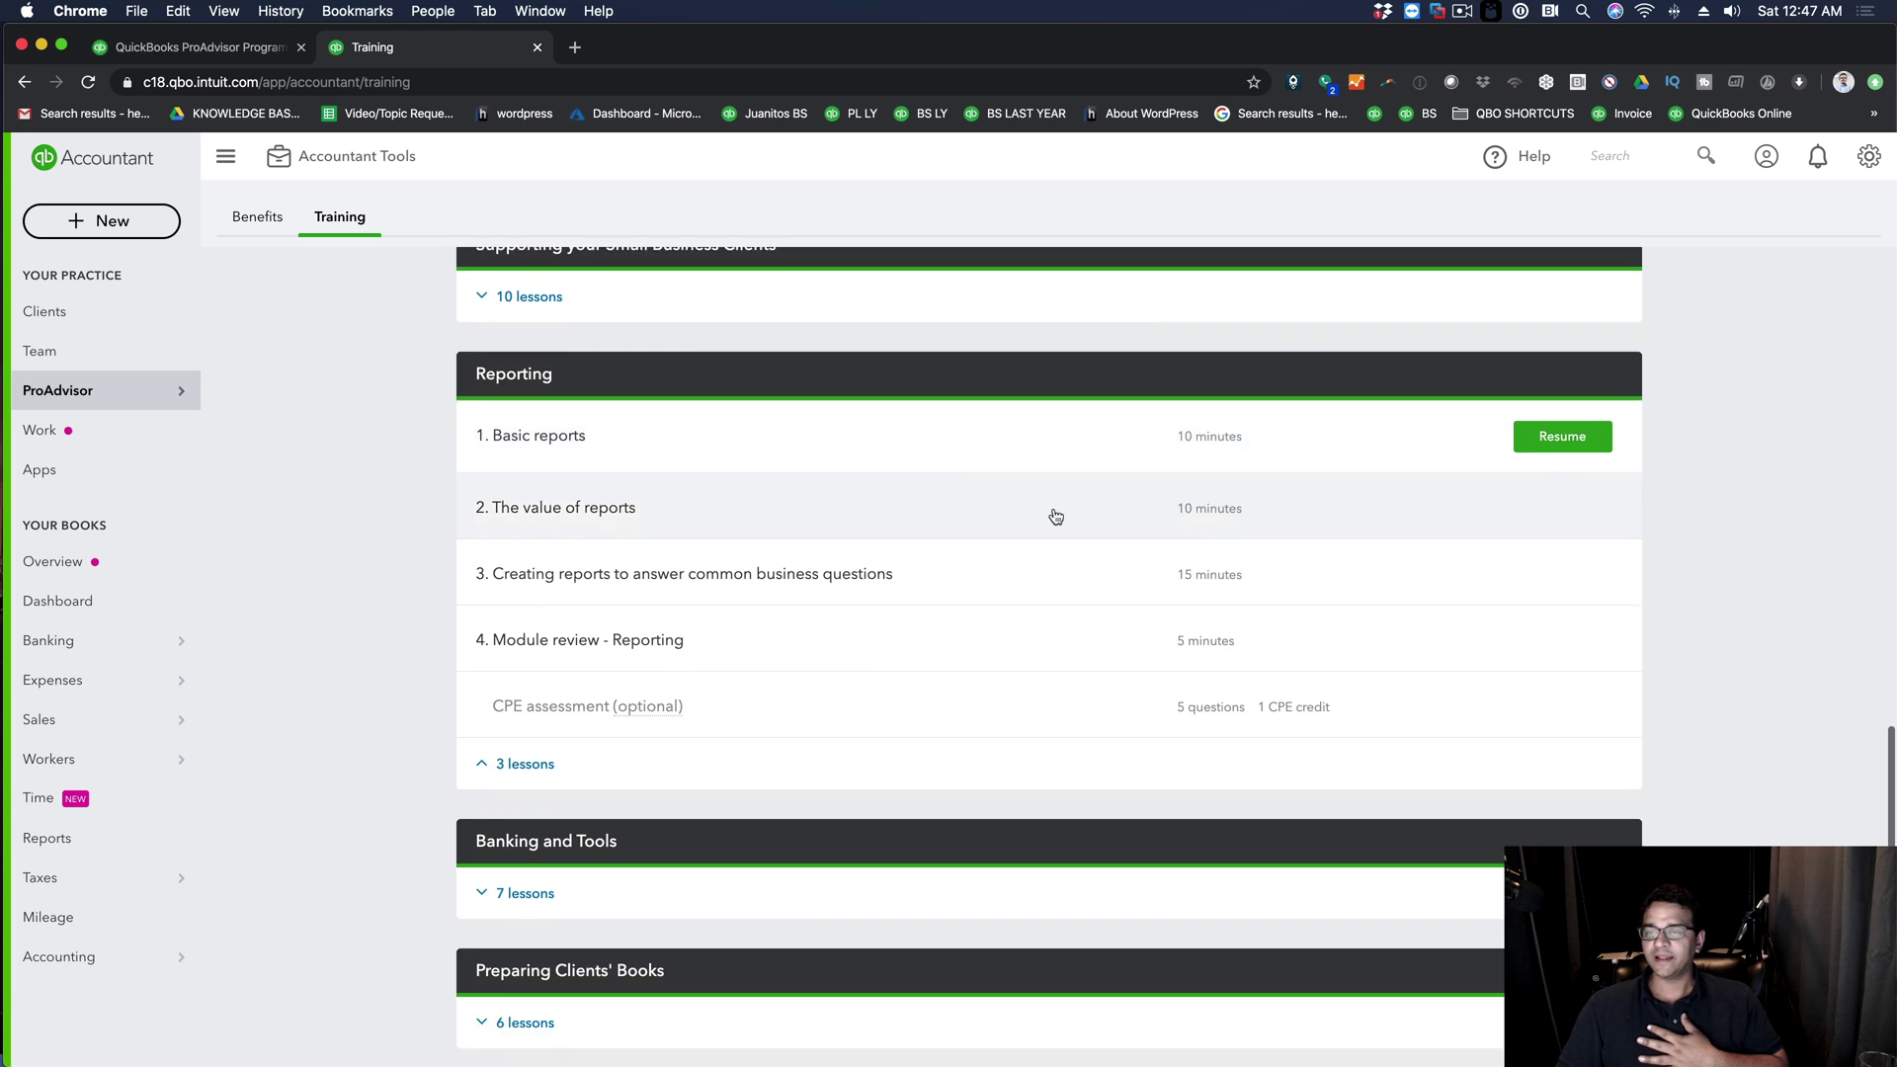
Open 'The value of reports' and advance through The Profit & Loss to Running a comparative Profit & Loss
{"action": "left_click", "coordinate": [615, 510]}
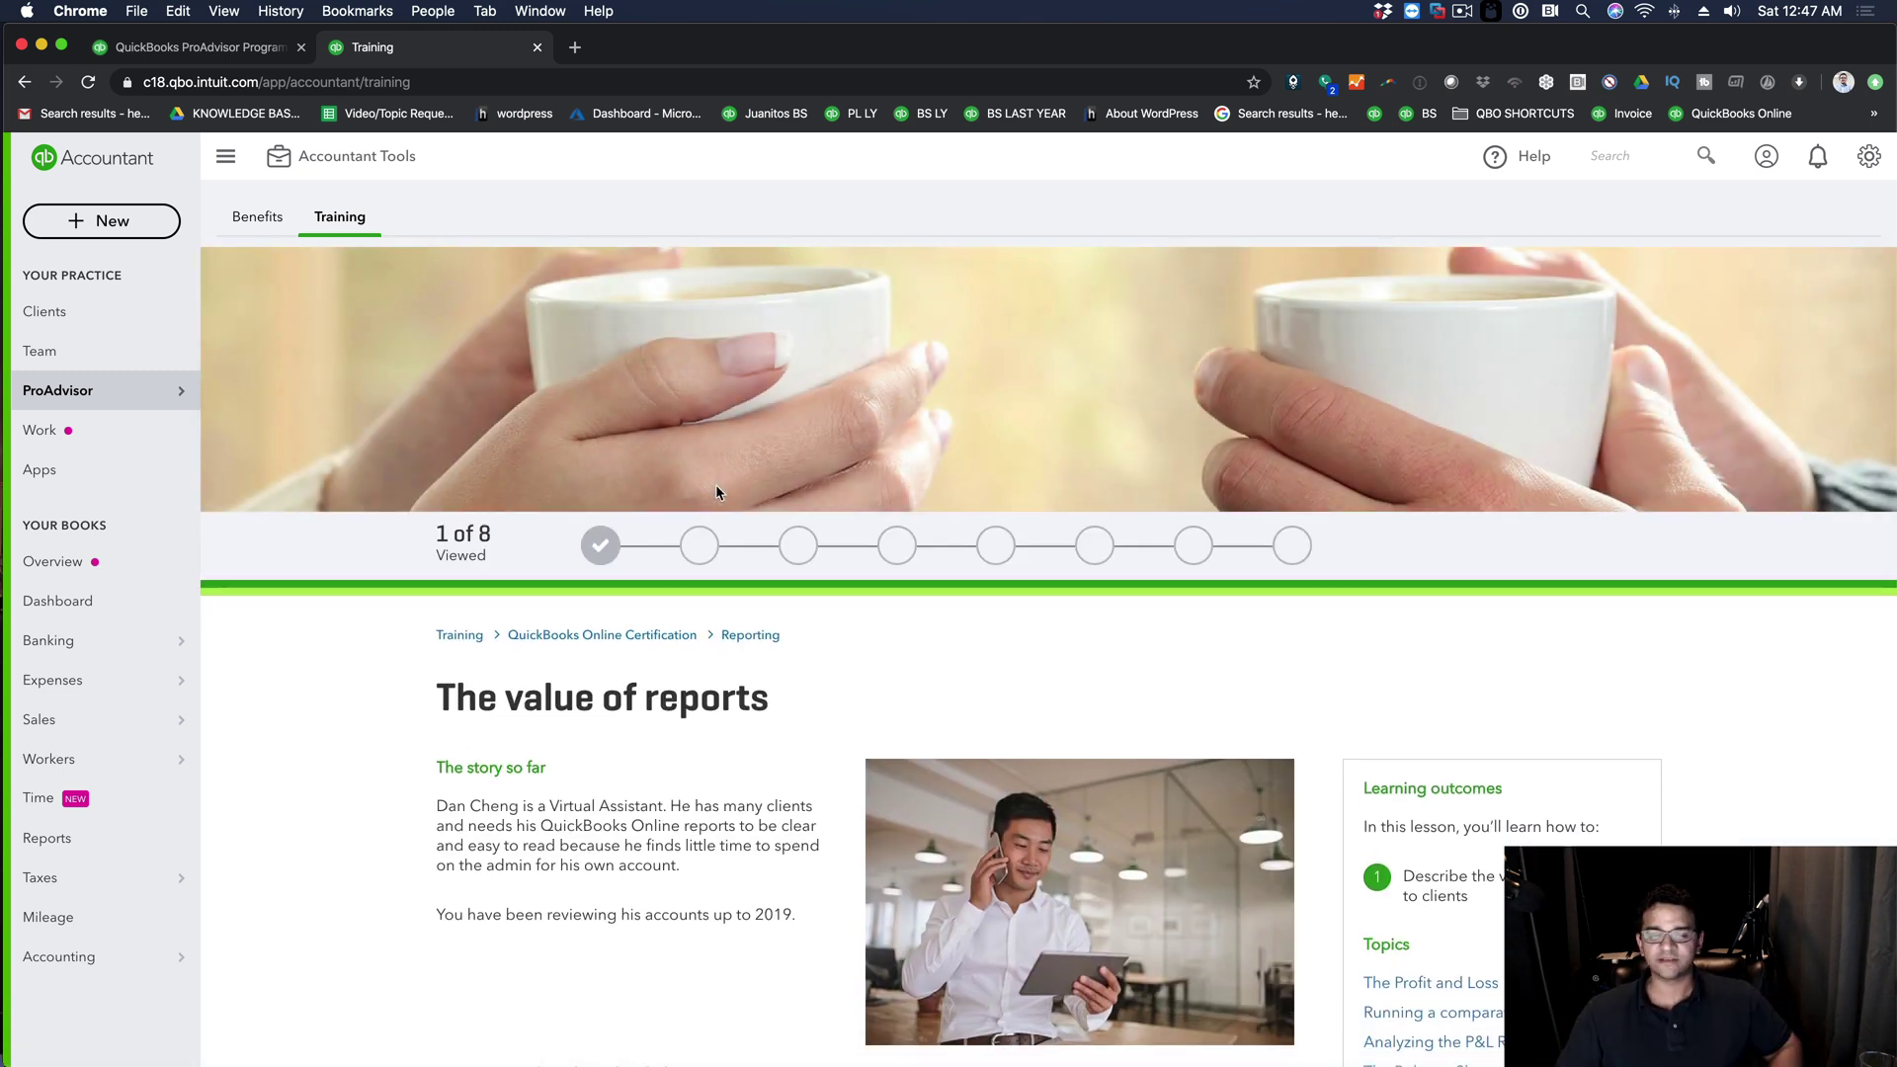
{"action": "scroll", "coordinate": [1077, 639], "scroll_direction": "down", "scroll_amount": 2}
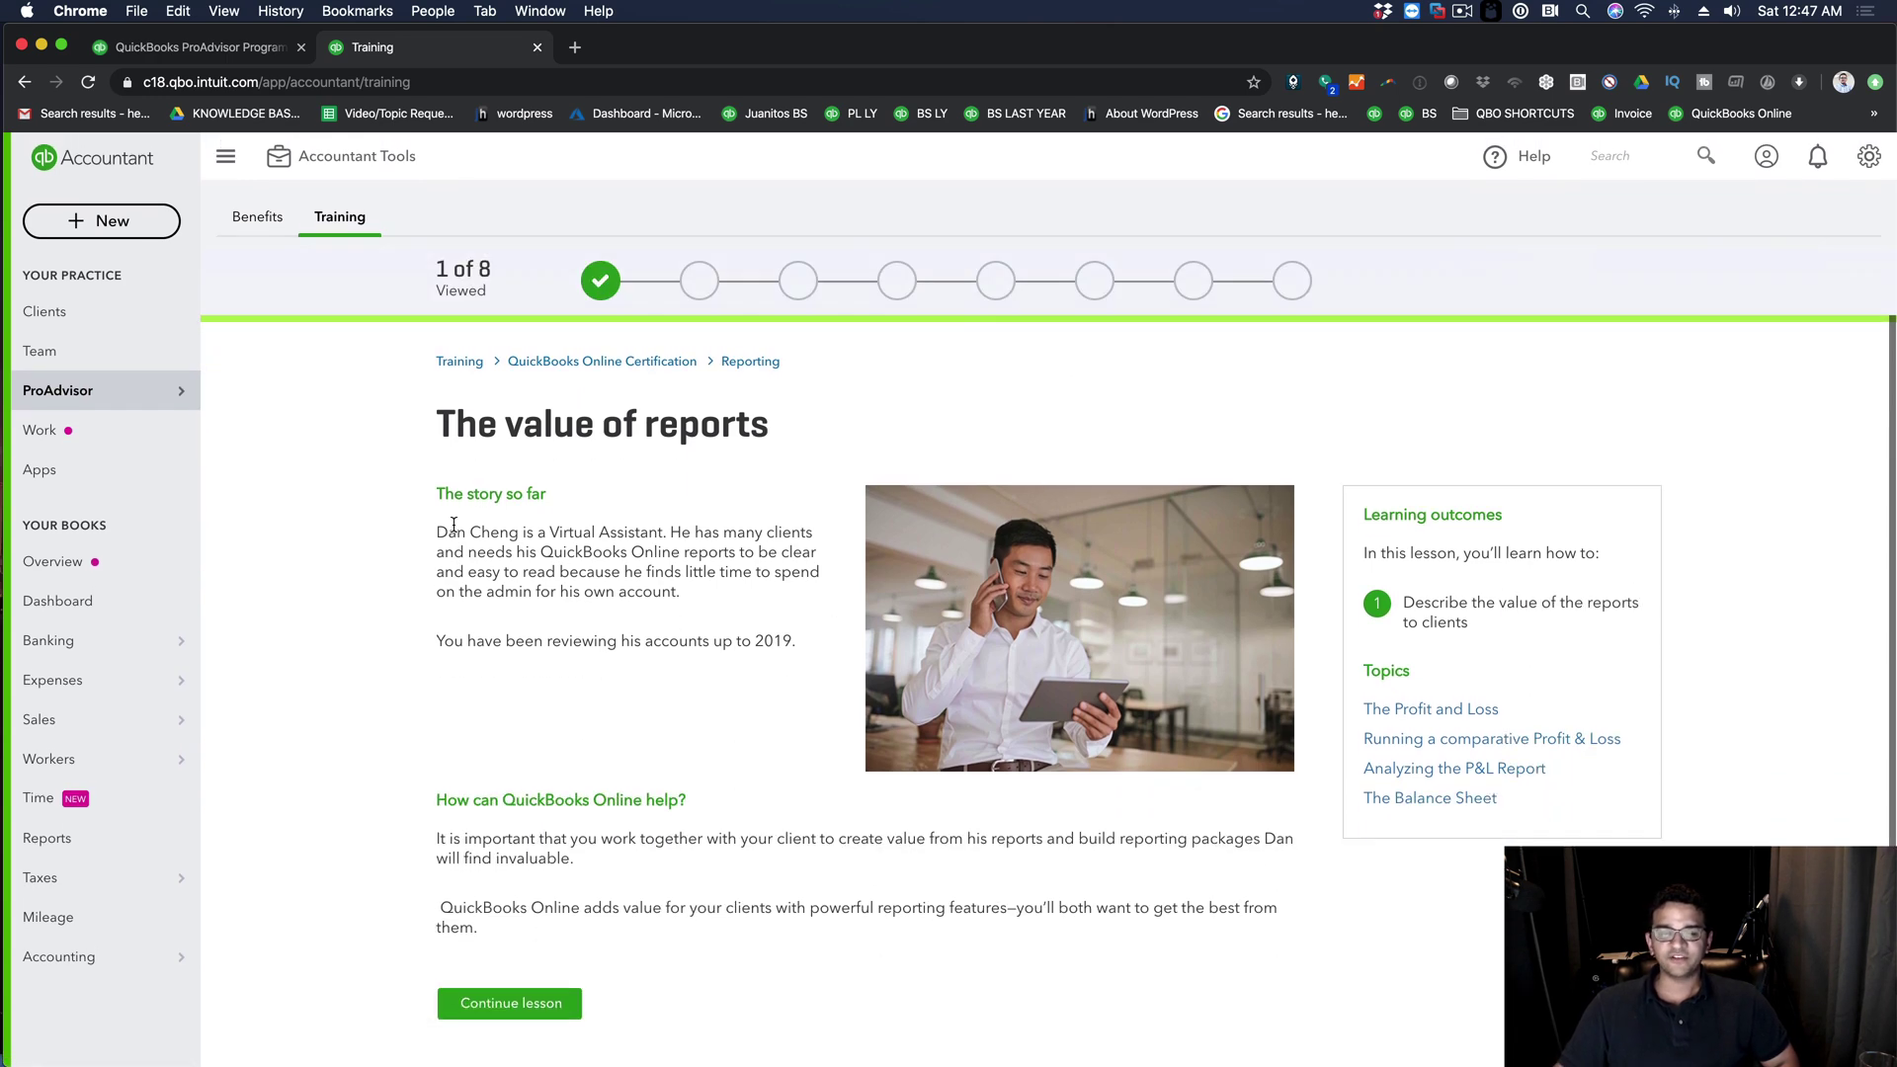
{"action": "scroll", "coordinate": [640, 923], "scroll_direction": "down", "scroll_amount": 2}
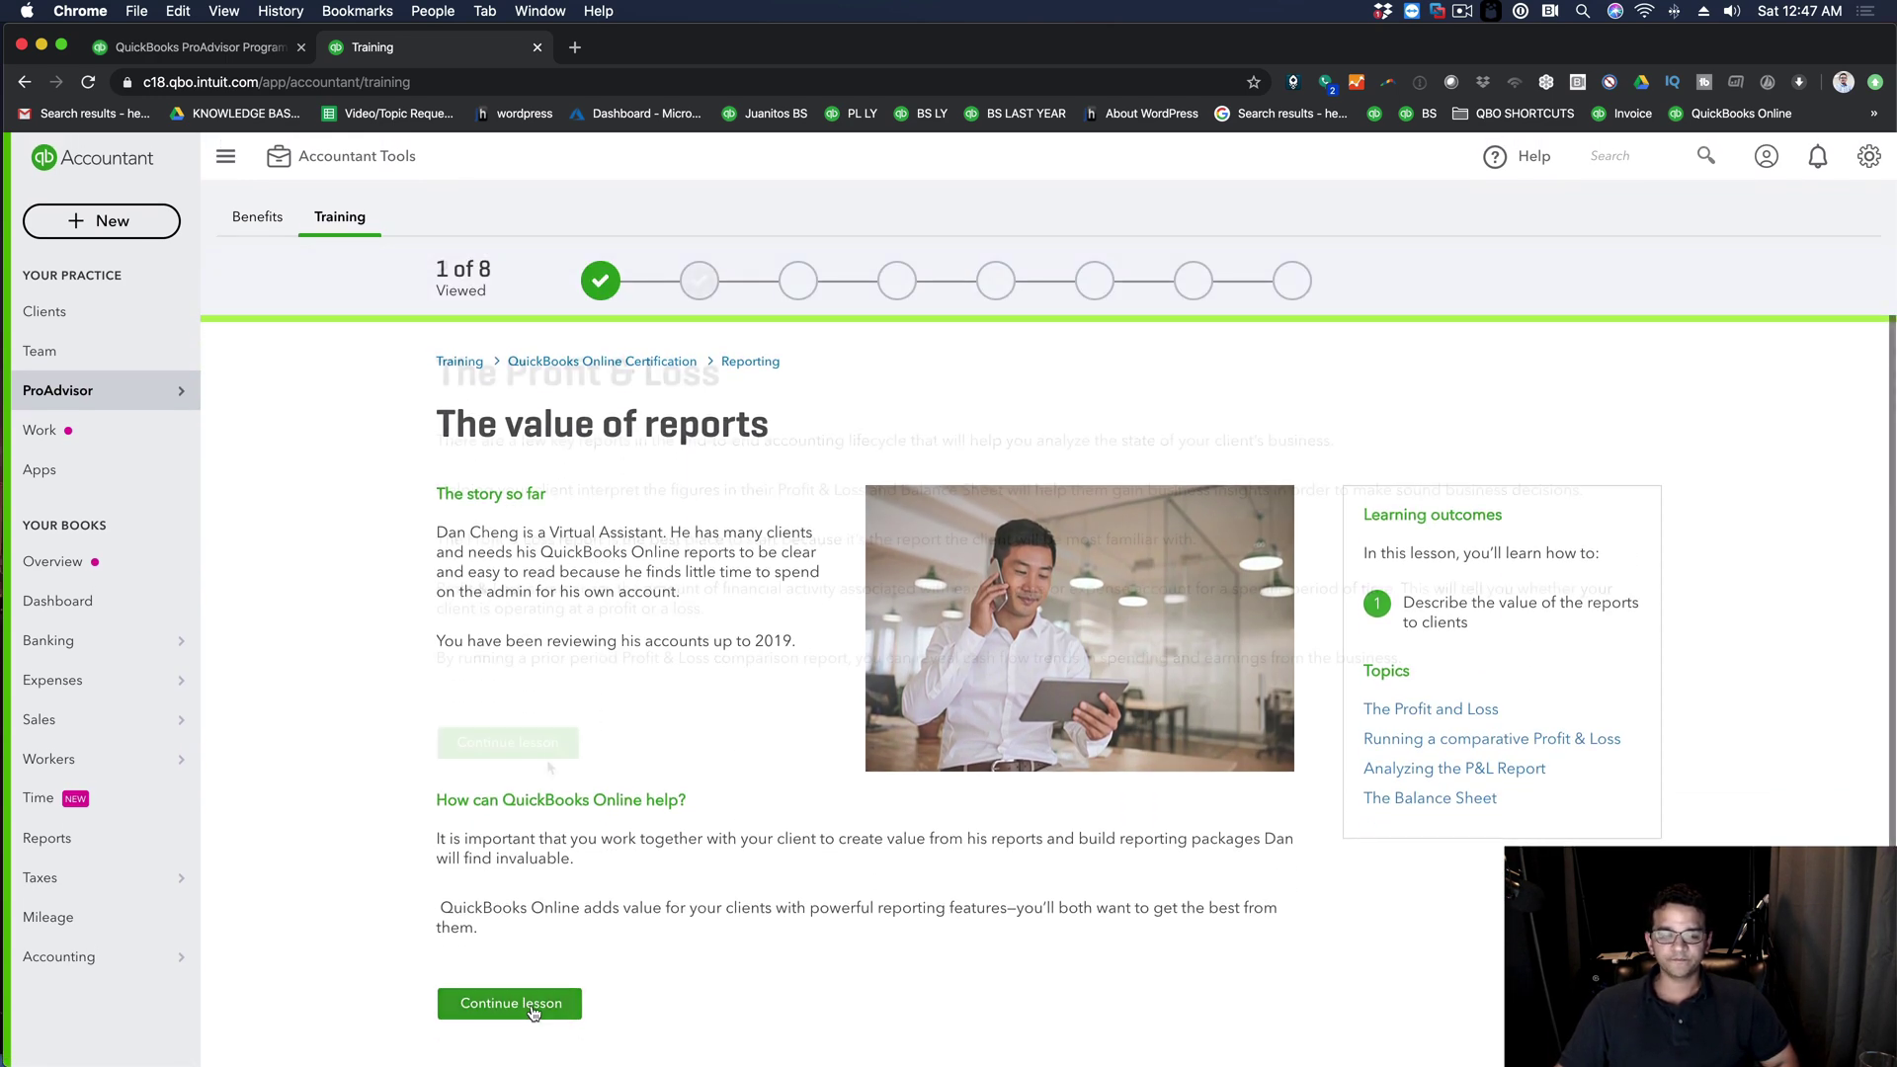
{"action": "left_click", "coordinate": [531, 1003]}
{"action": "left_click", "coordinate": [535, 753]}
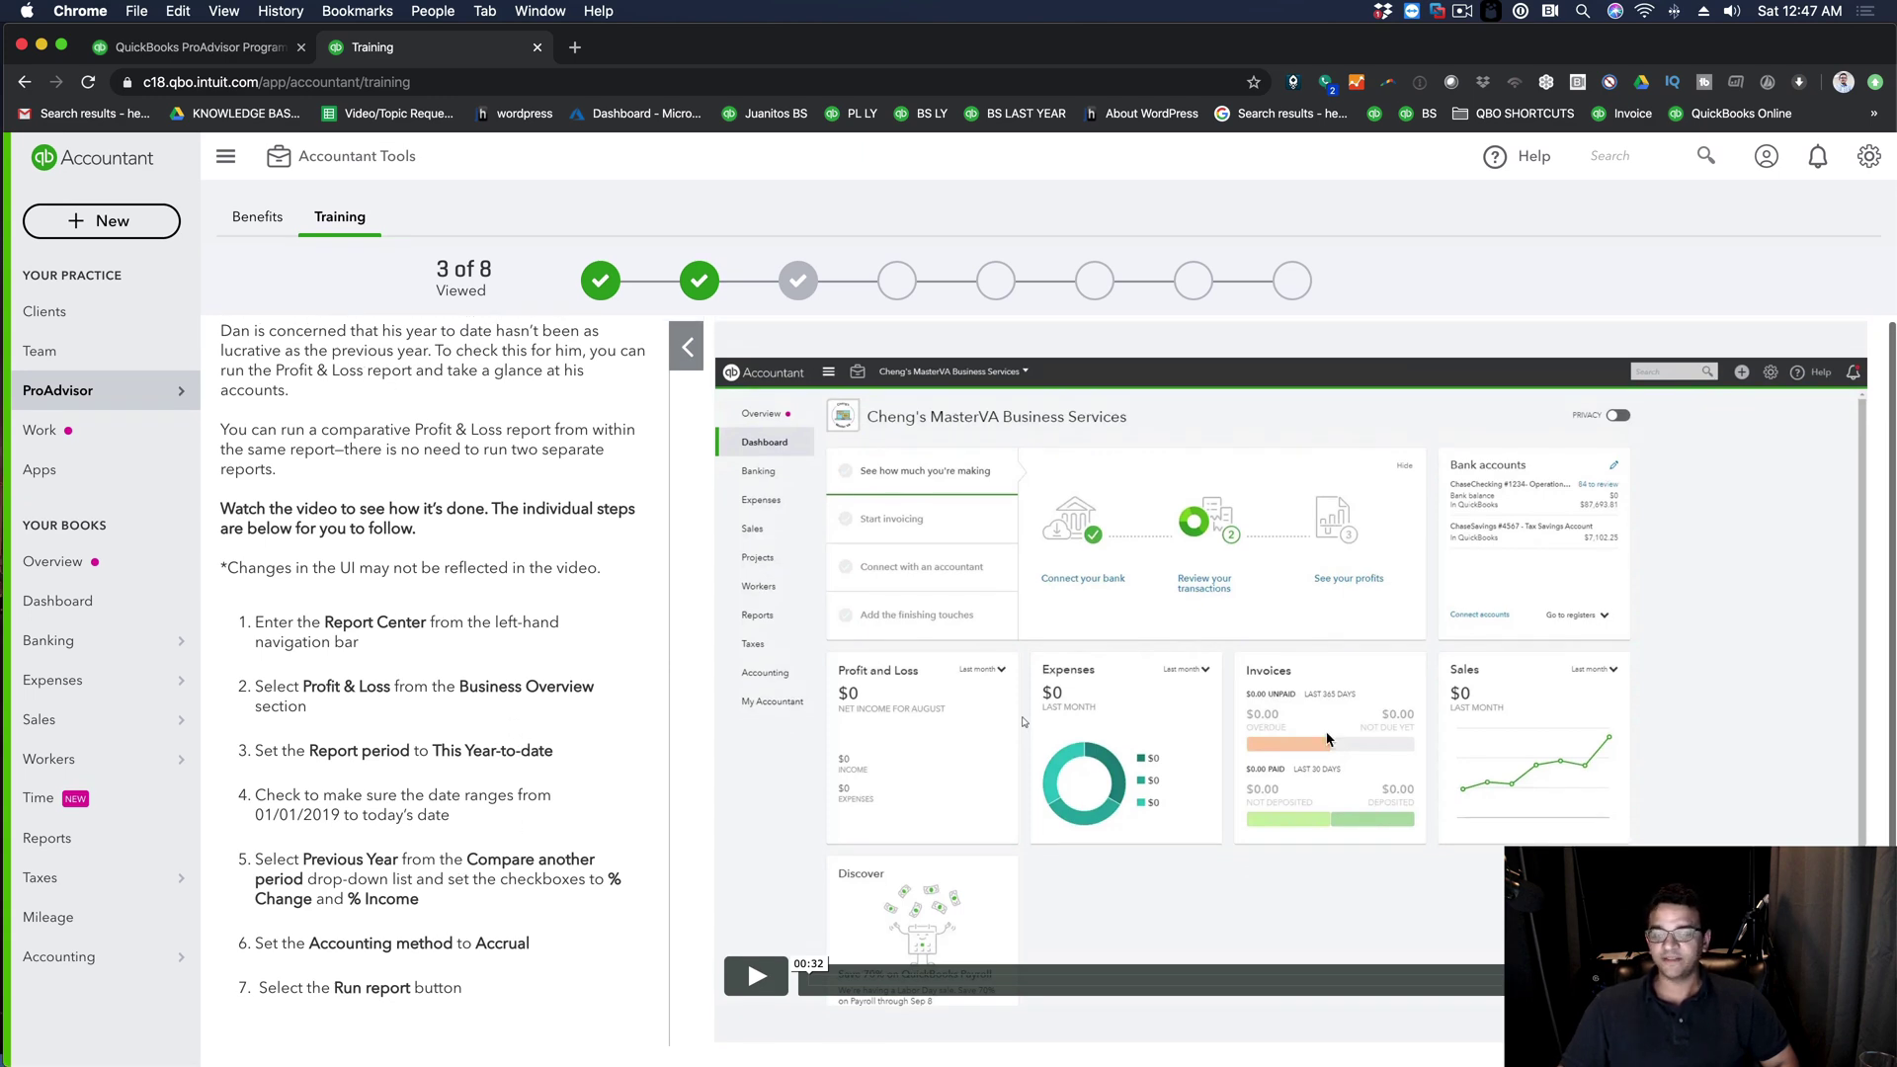
Continue past the comparative Profit & Loss video to the lesson check
{"action": "scroll", "coordinate": [1177, 633], "scroll_direction": "down", "scroll_amount": 1}
{"action": "scroll", "coordinate": [840, 283], "scroll_direction": "up", "scroll_amount": 2}
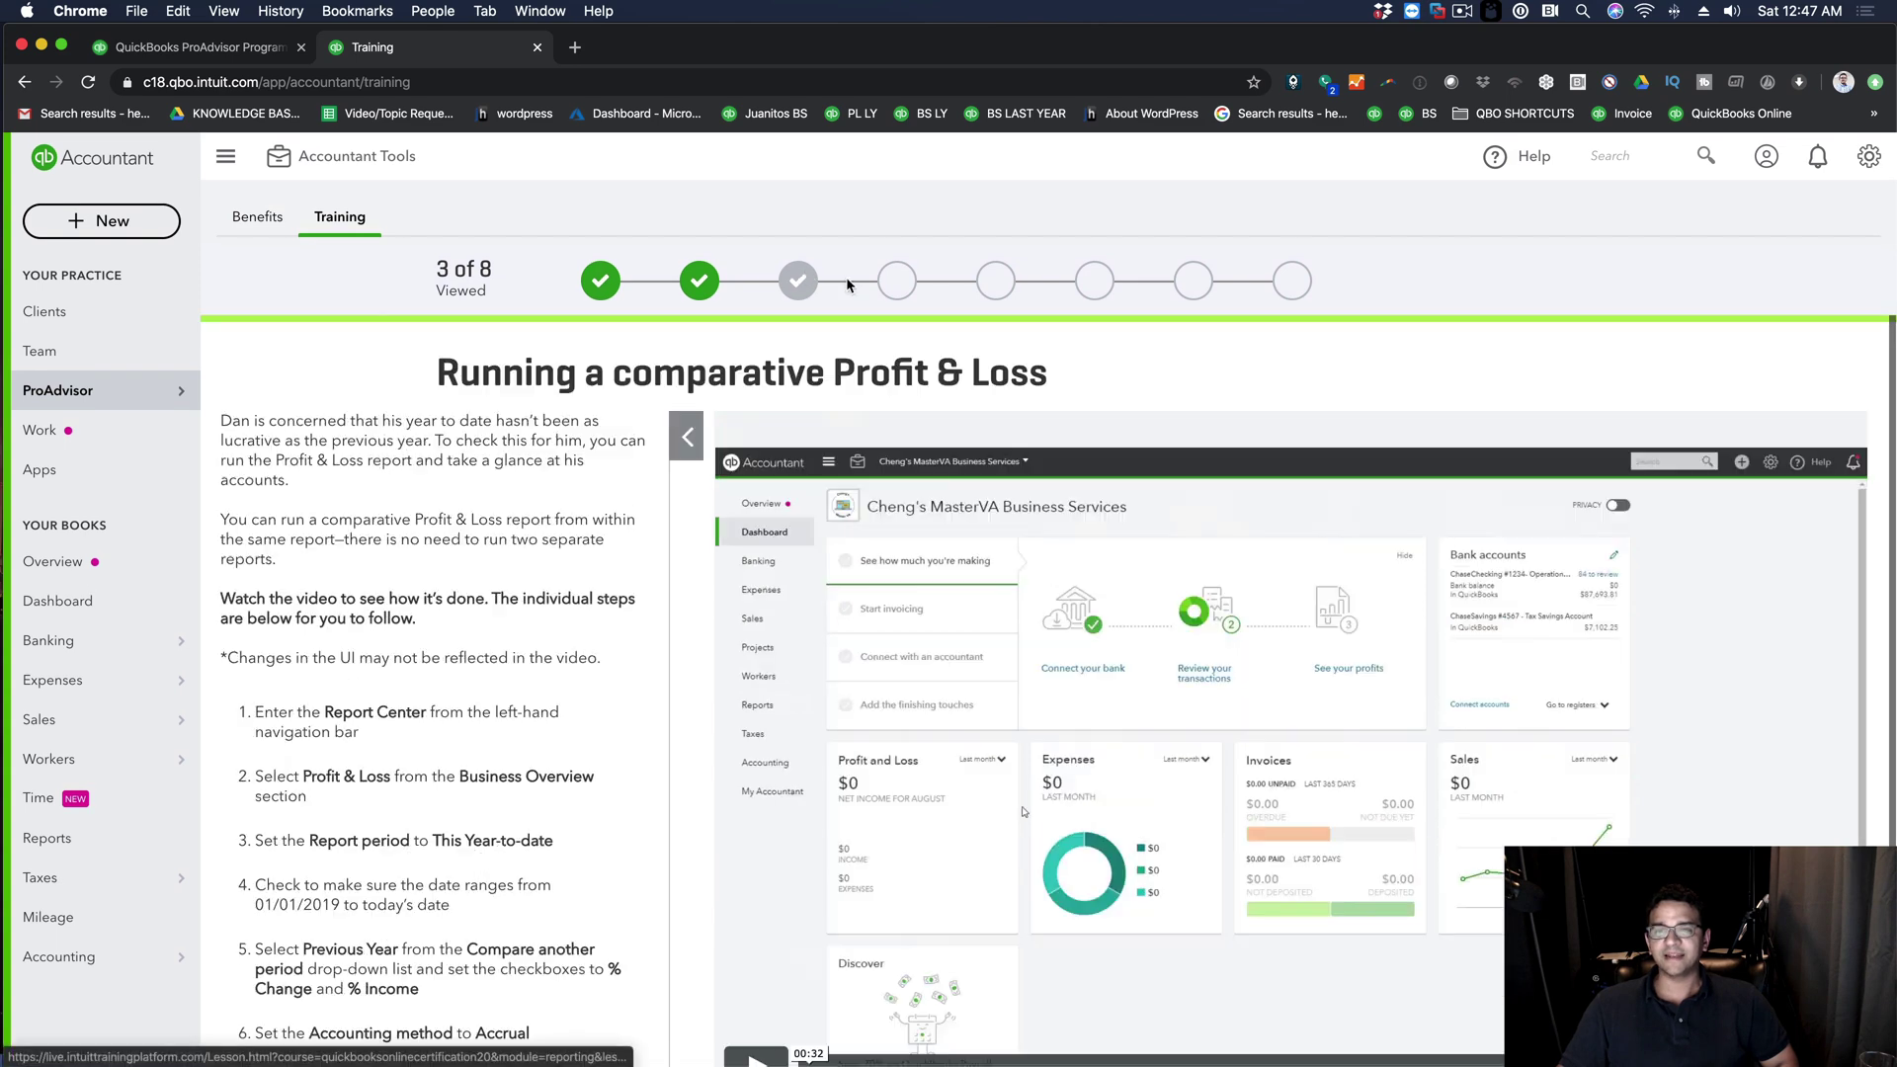
{"action": "scroll", "coordinate": [656, 697], "scroll_direction": "down", "scroll_amount": 6}
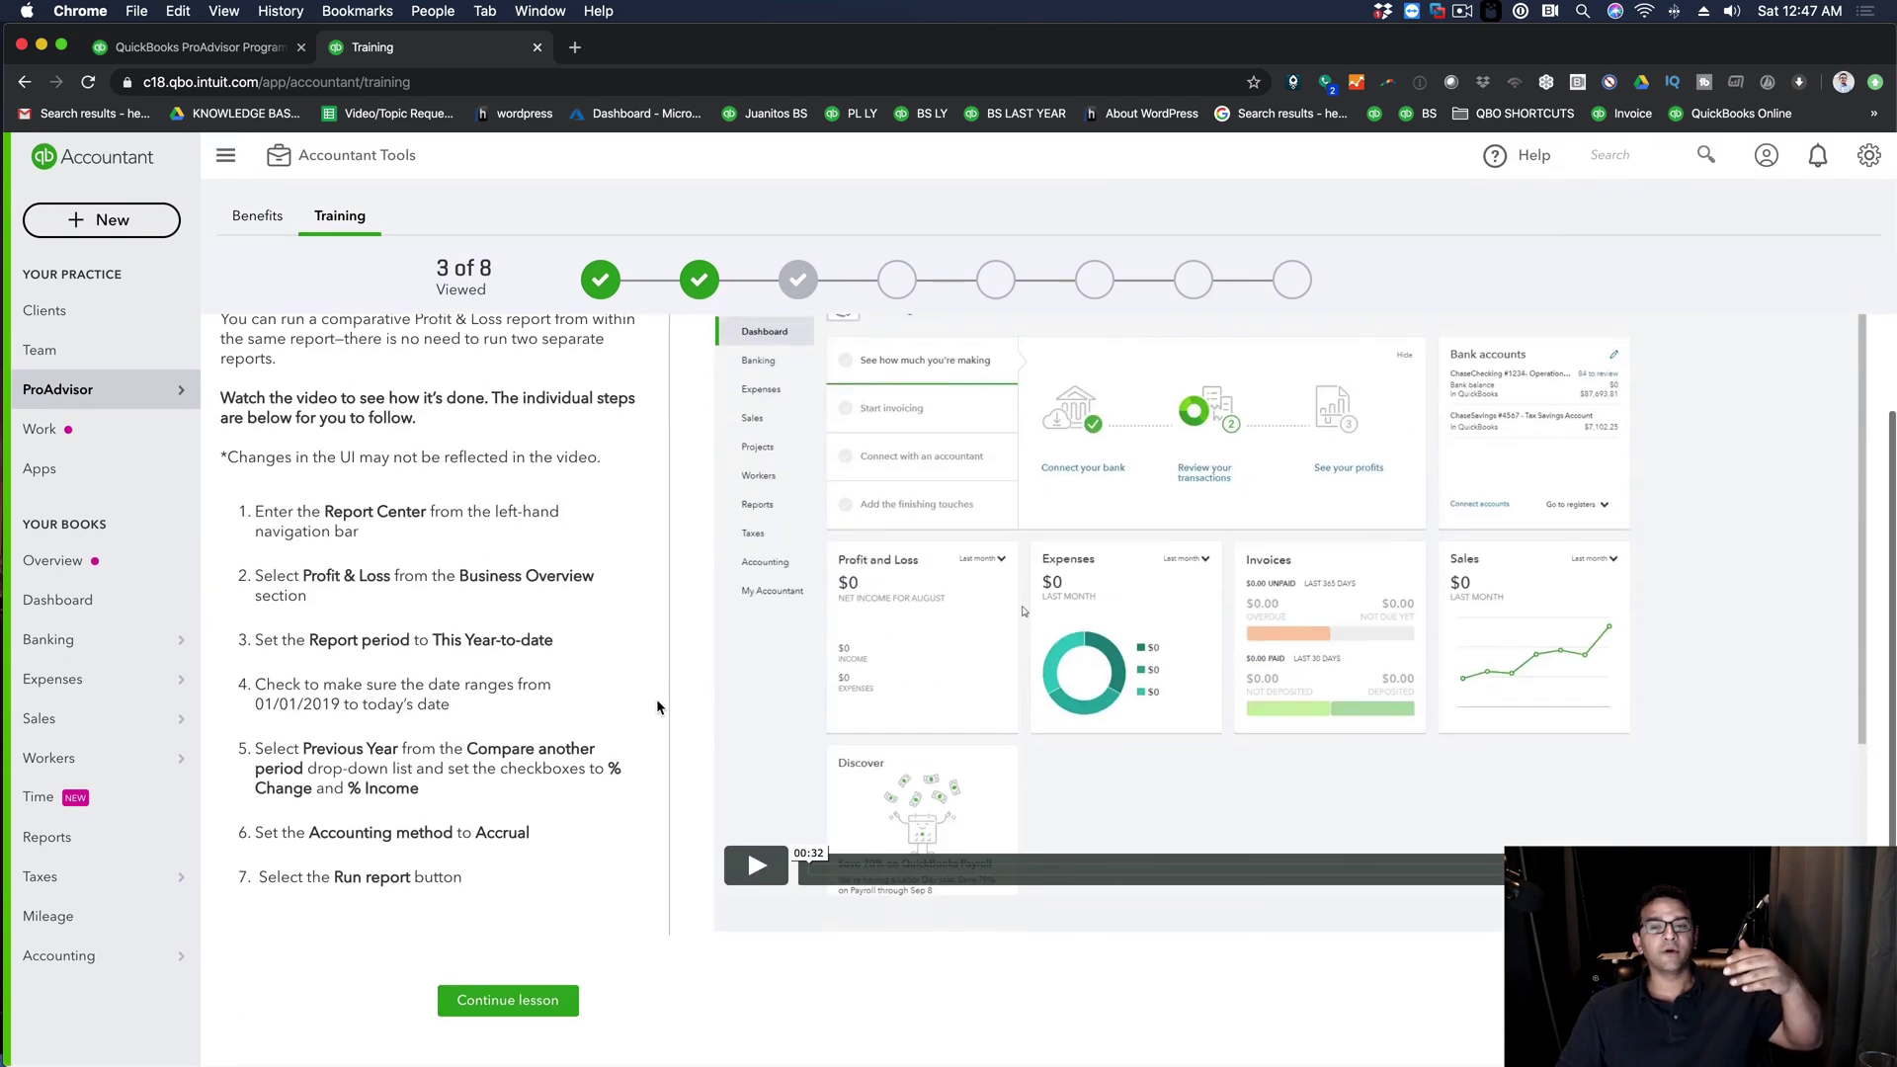
{"action": "left_click", "coordinate": [521, 855]}
{"action": "scroll", "coordinate": [592, 746], "scroll_direction": "down", "scroll_amount": 5}
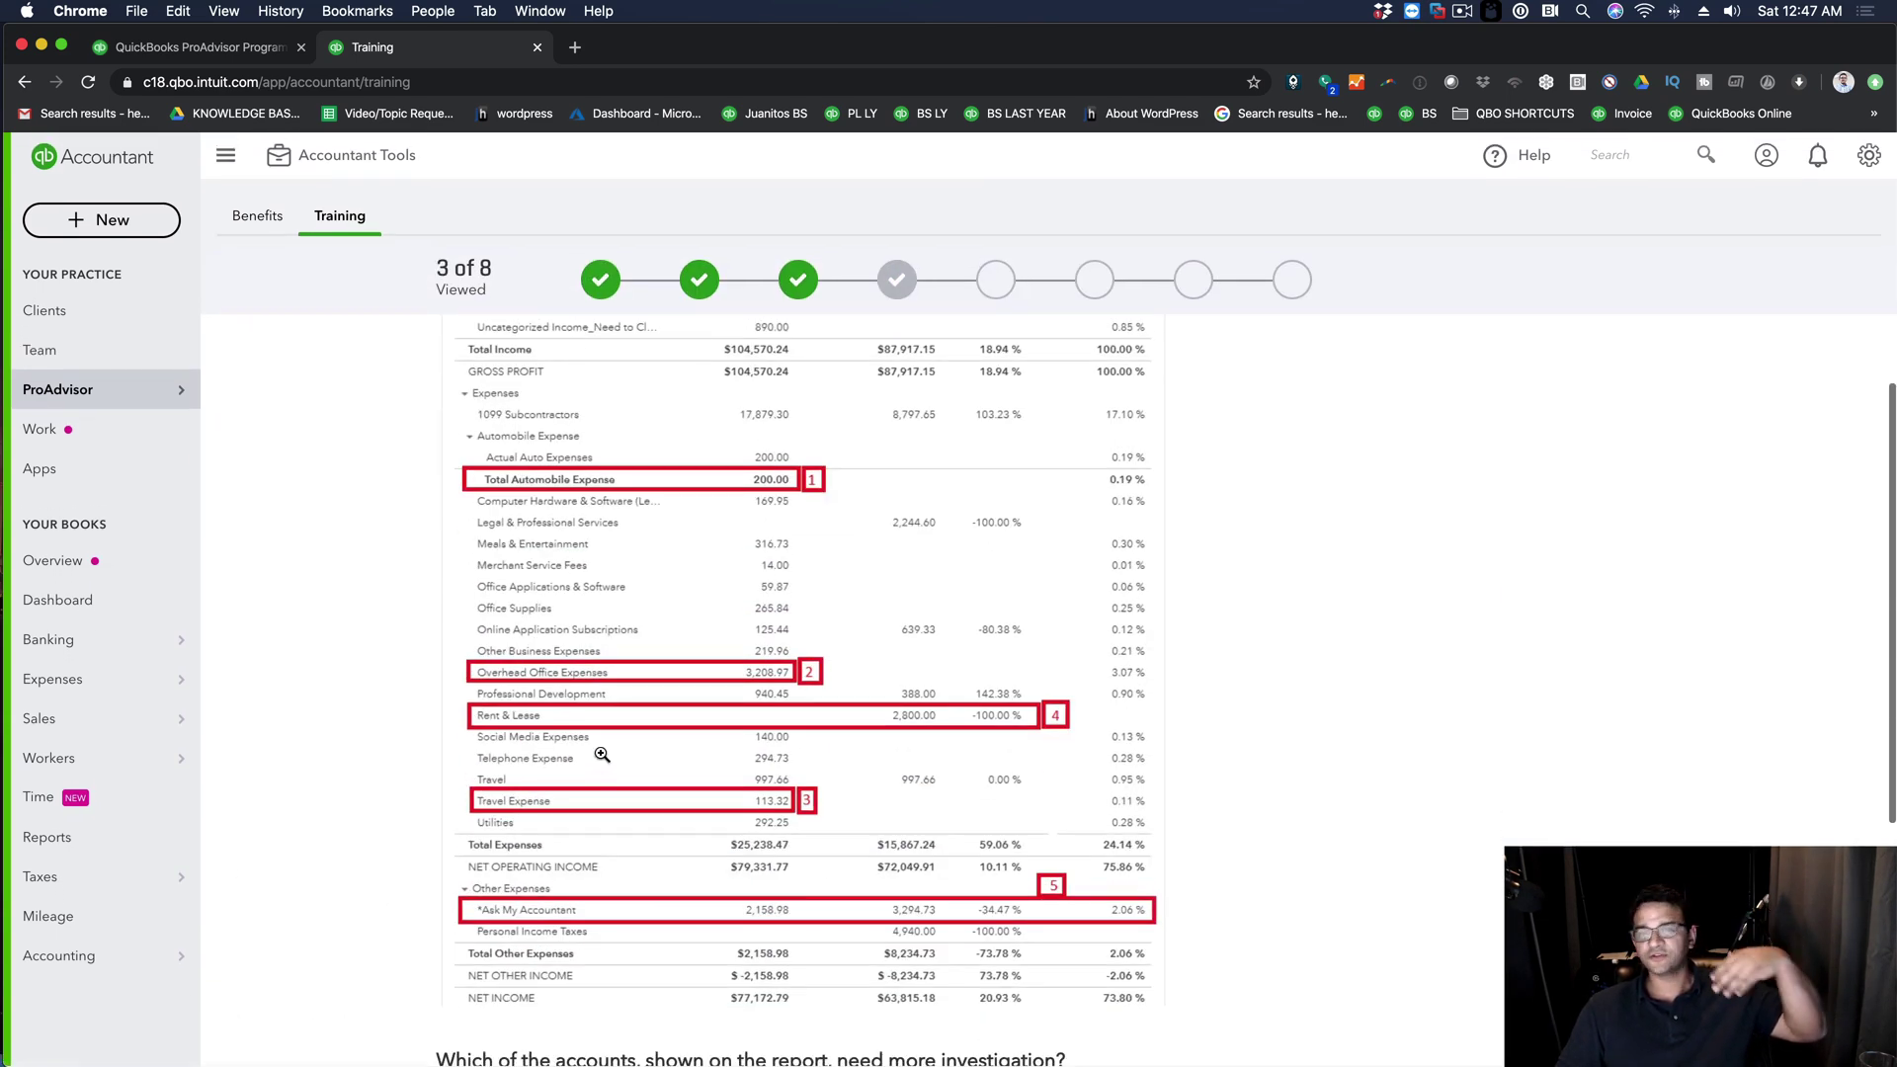
{"action": "scroll", "coordinate": [602, 755], "scroll_direction": "down", "scroll_amount": 9}
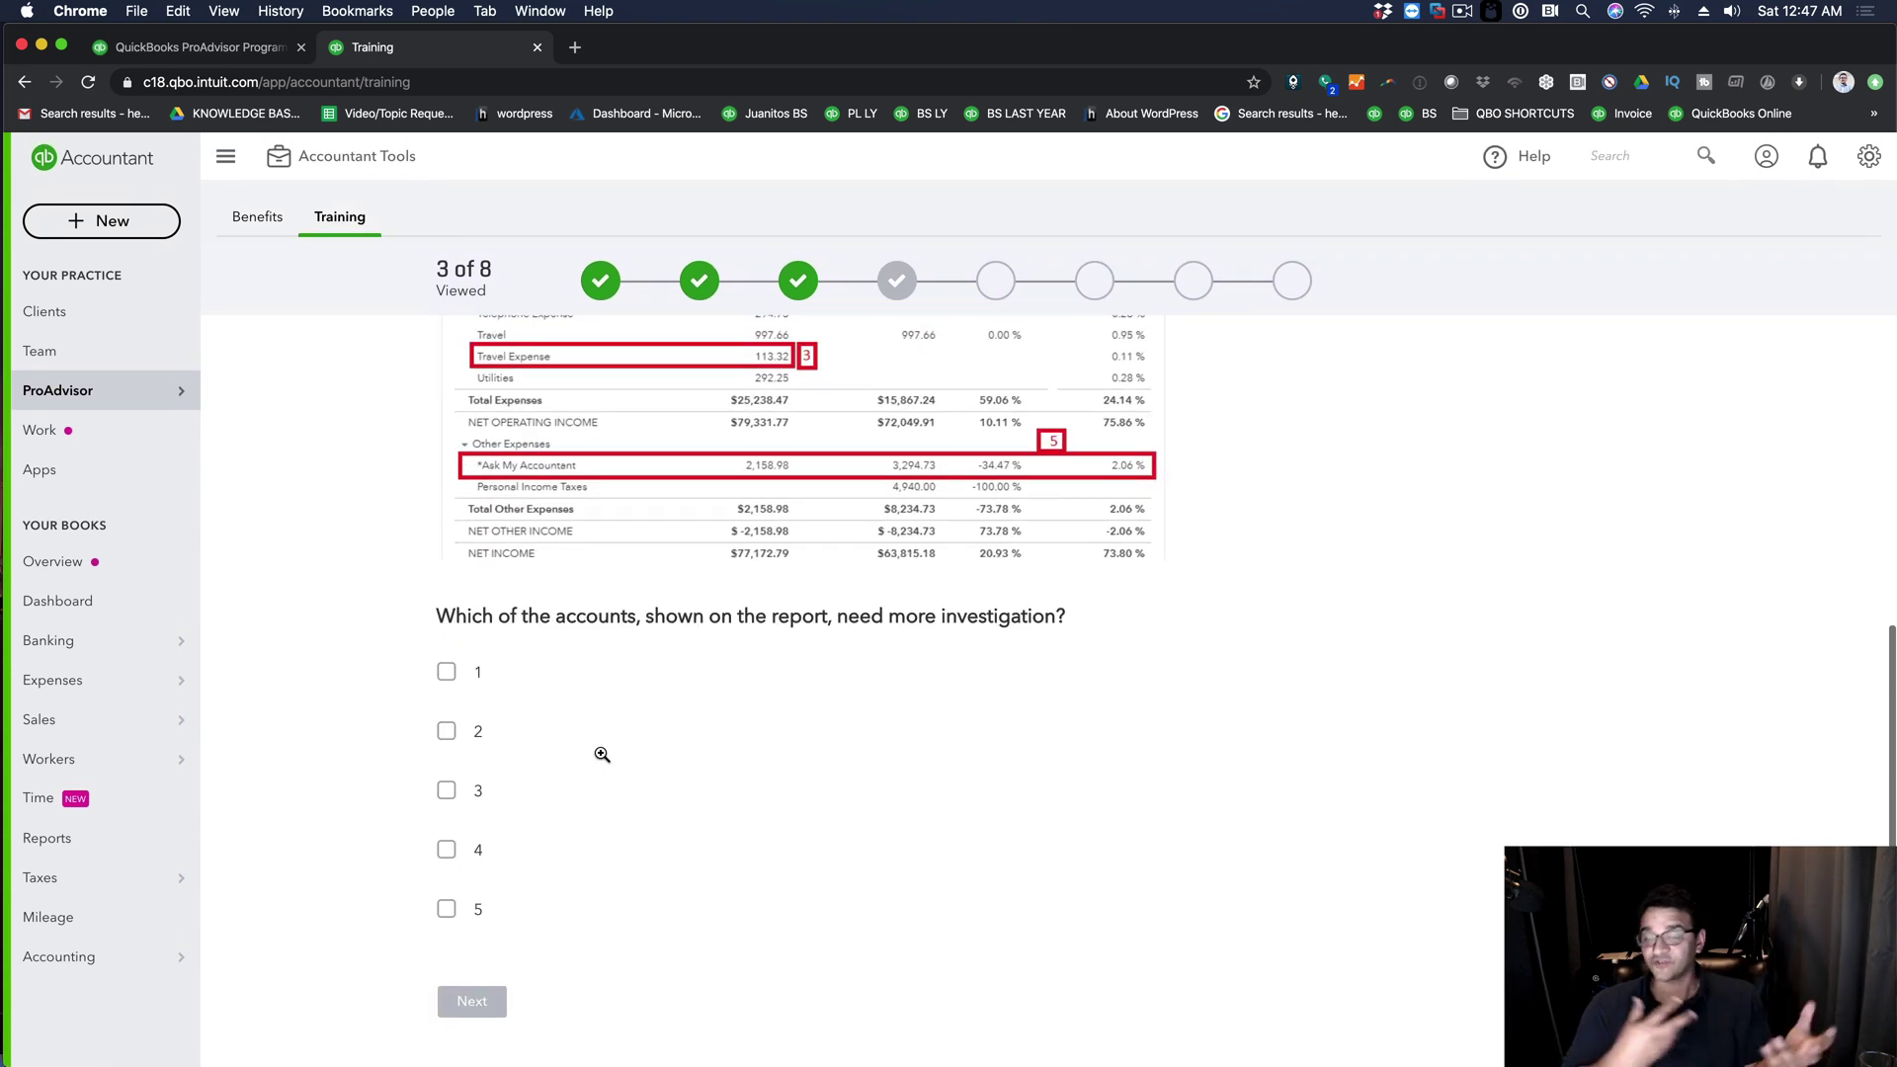
{"action": "scroll", "coordinate": [682, 699], "scroll_direction": "up", "scroll_amount": 20}
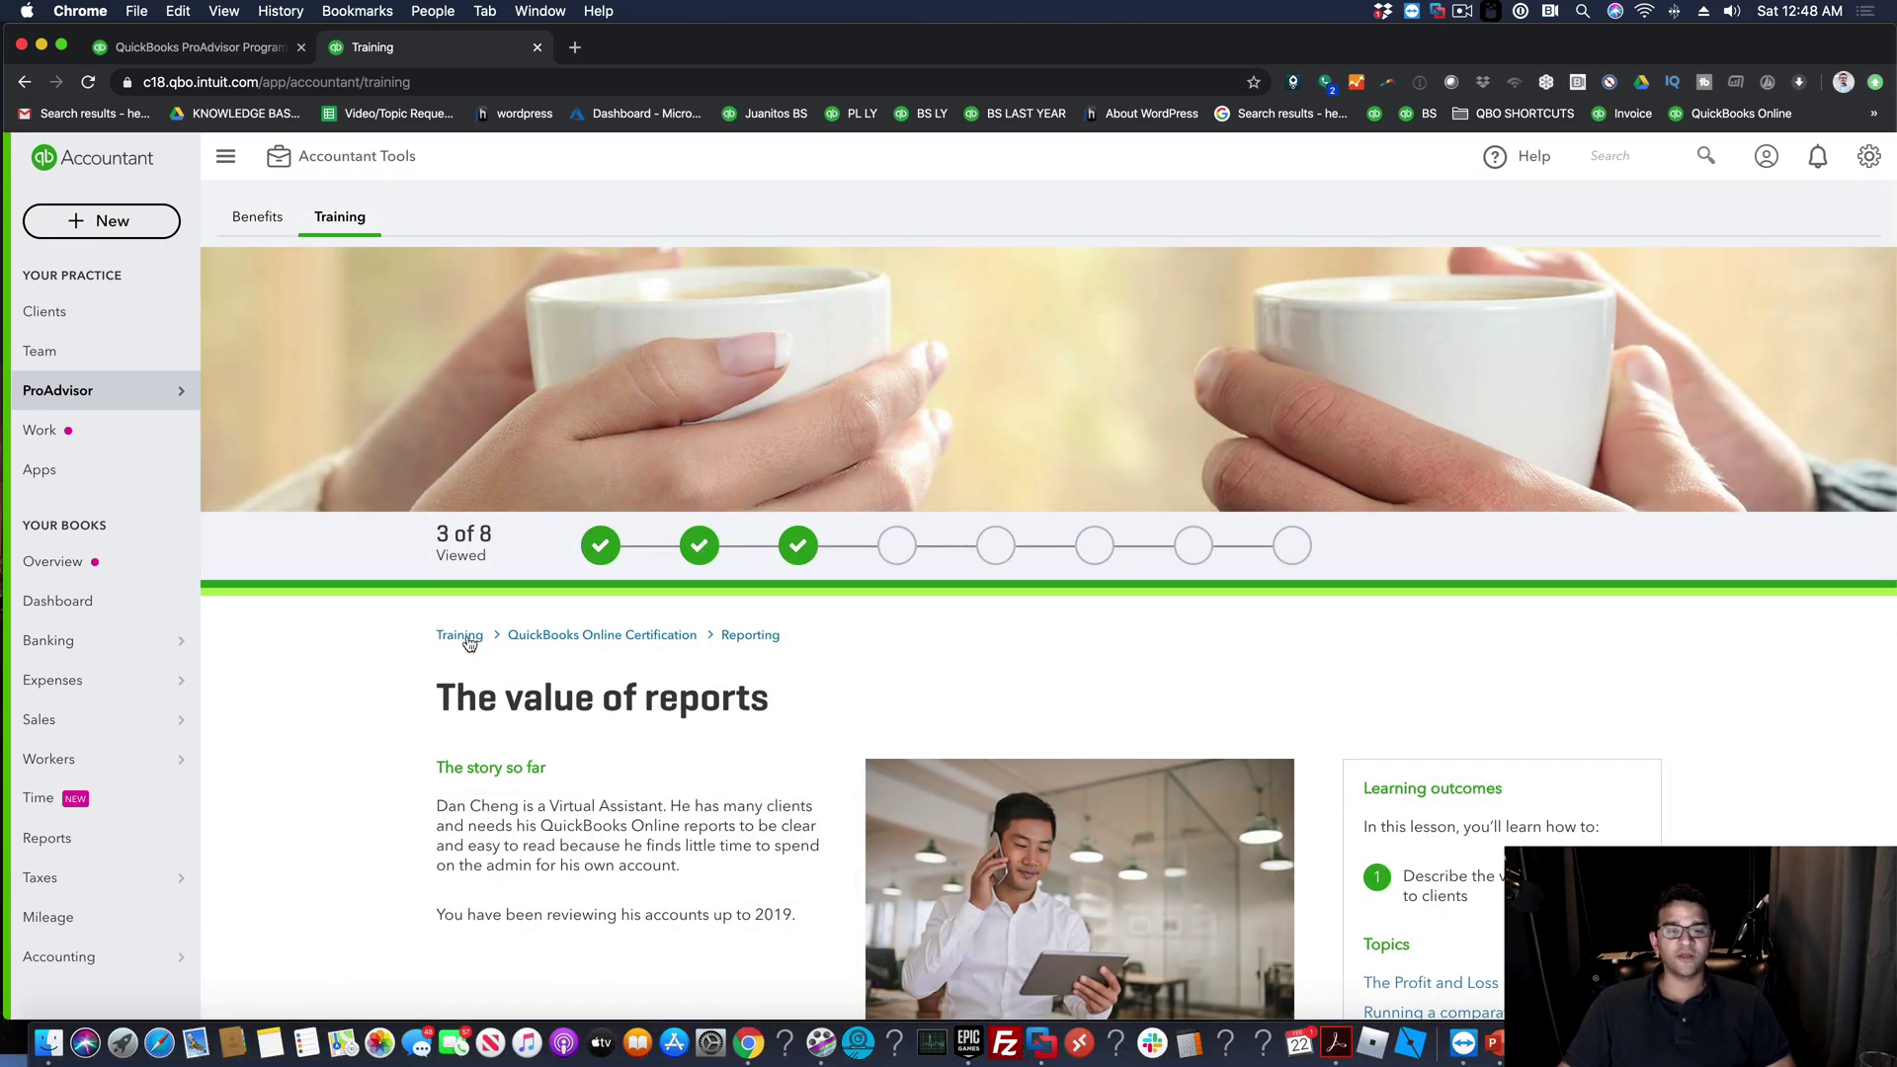
Go back to the Certification module list, start the exam and accept its rules
{"action": "left_click", "coordinate": [467, 637]}
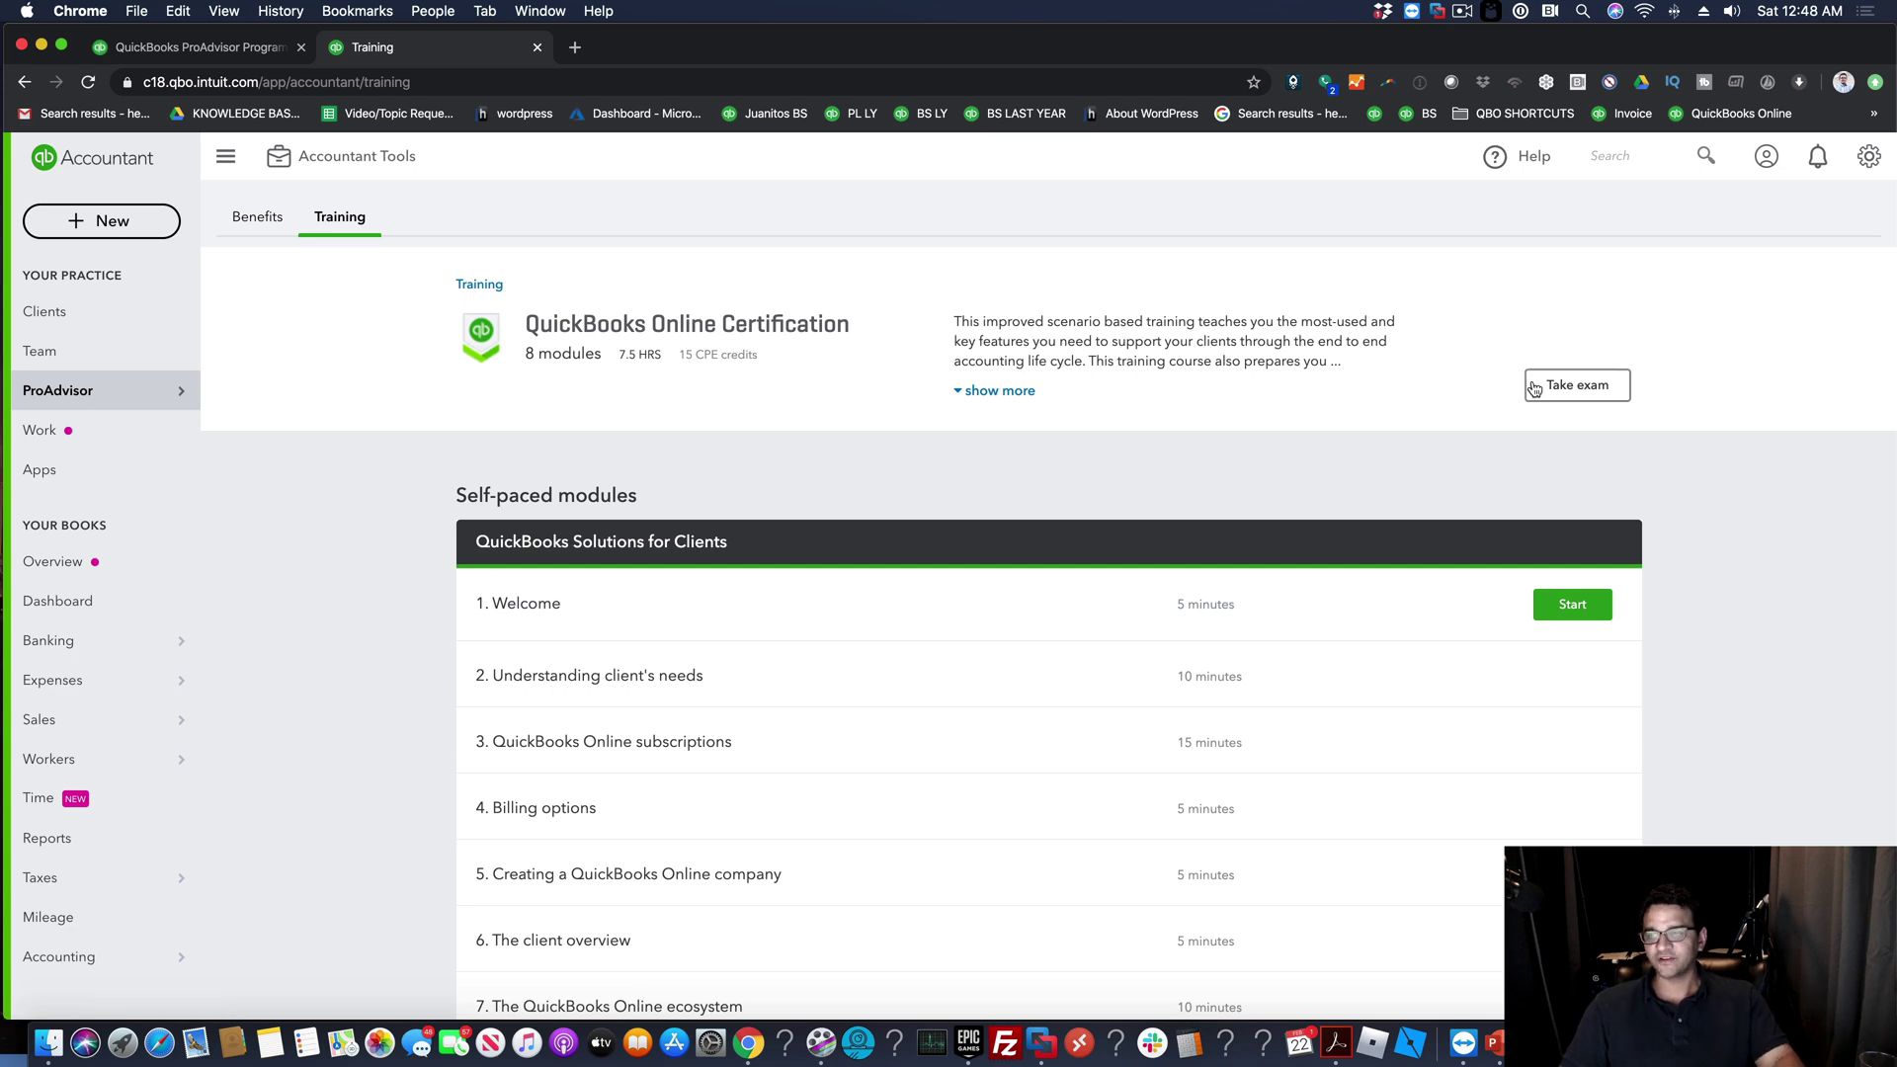
{"action": "left_click", "coordinate": [1581, 385]}
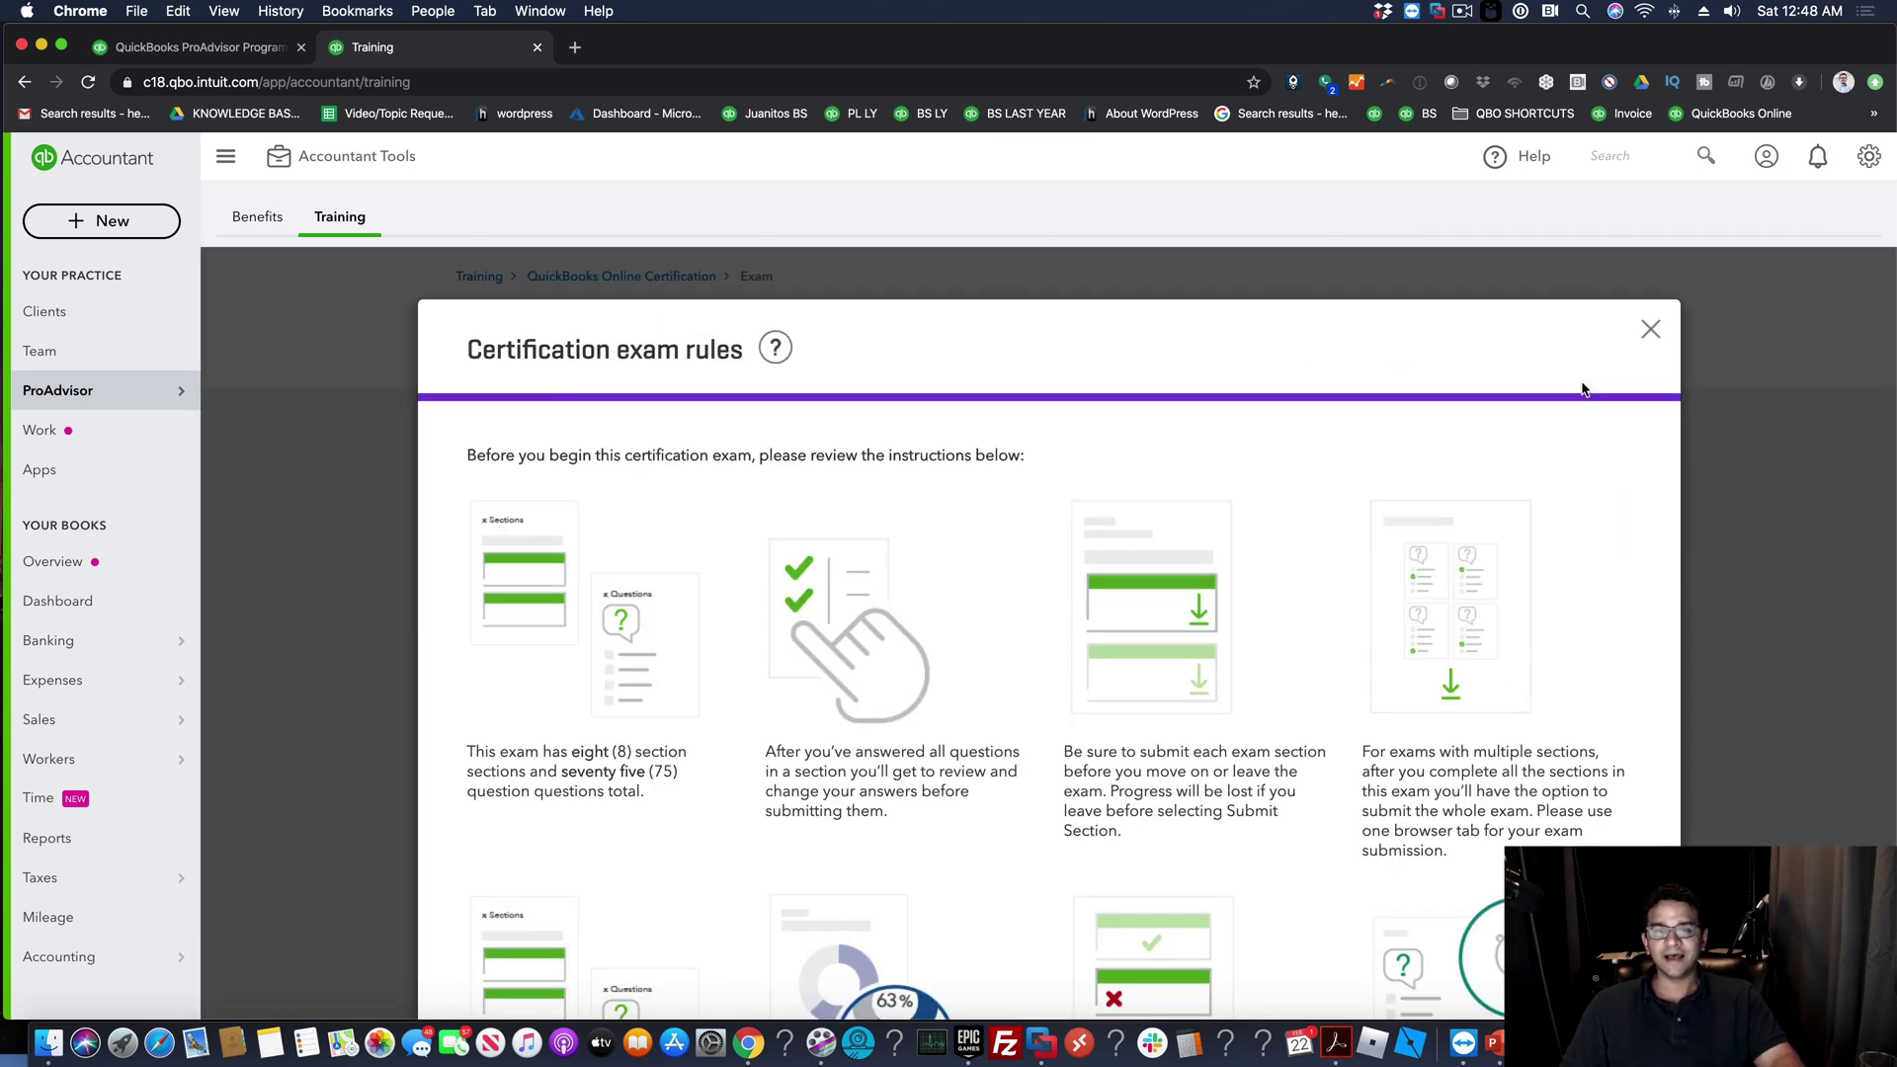
{"action": "scroll", "coordinate": [1459, 457], "scroll_direction": "down", "scroll_amount": 5}
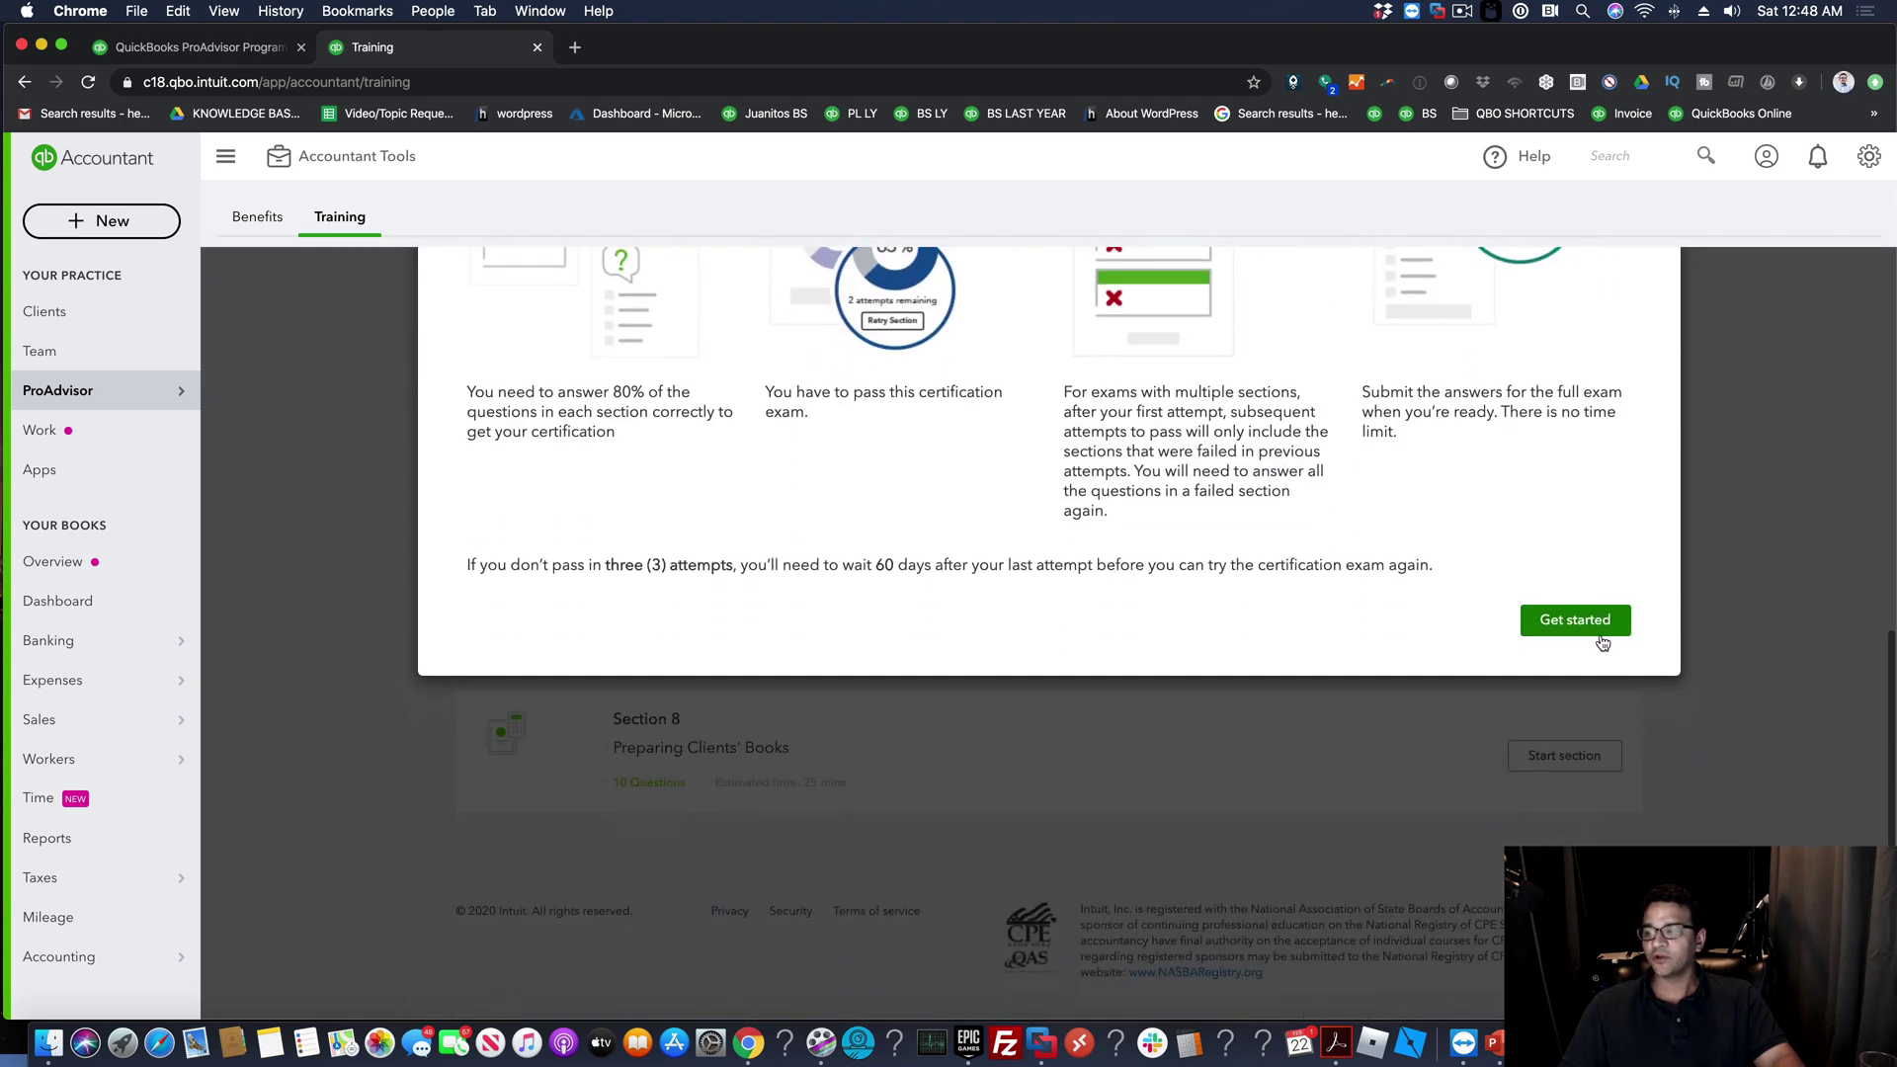
{"action": "left_click", "coordinate": [1577, 626]}
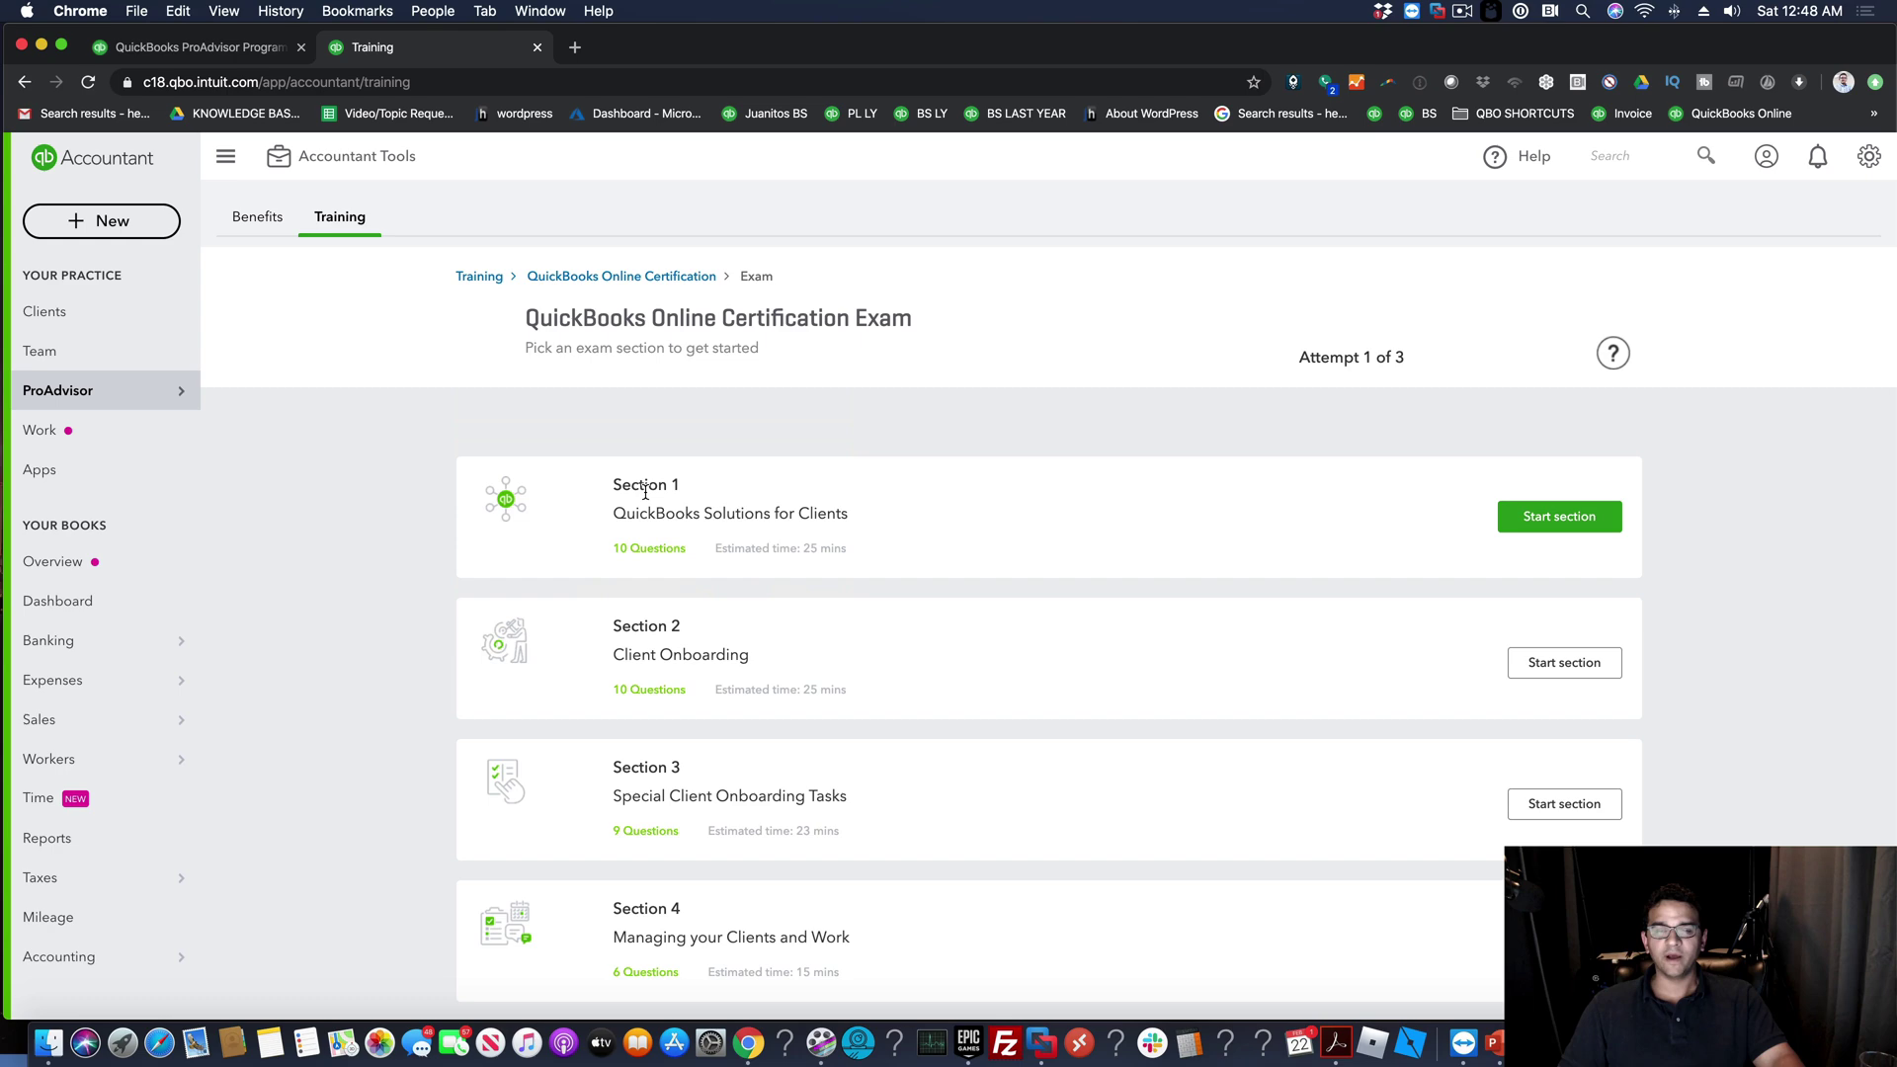
Start Section 1, answer Question 1 with Professional and Field Services, then go to Benefits
{"action": "left_click", "coordinate": [1555, 522]}
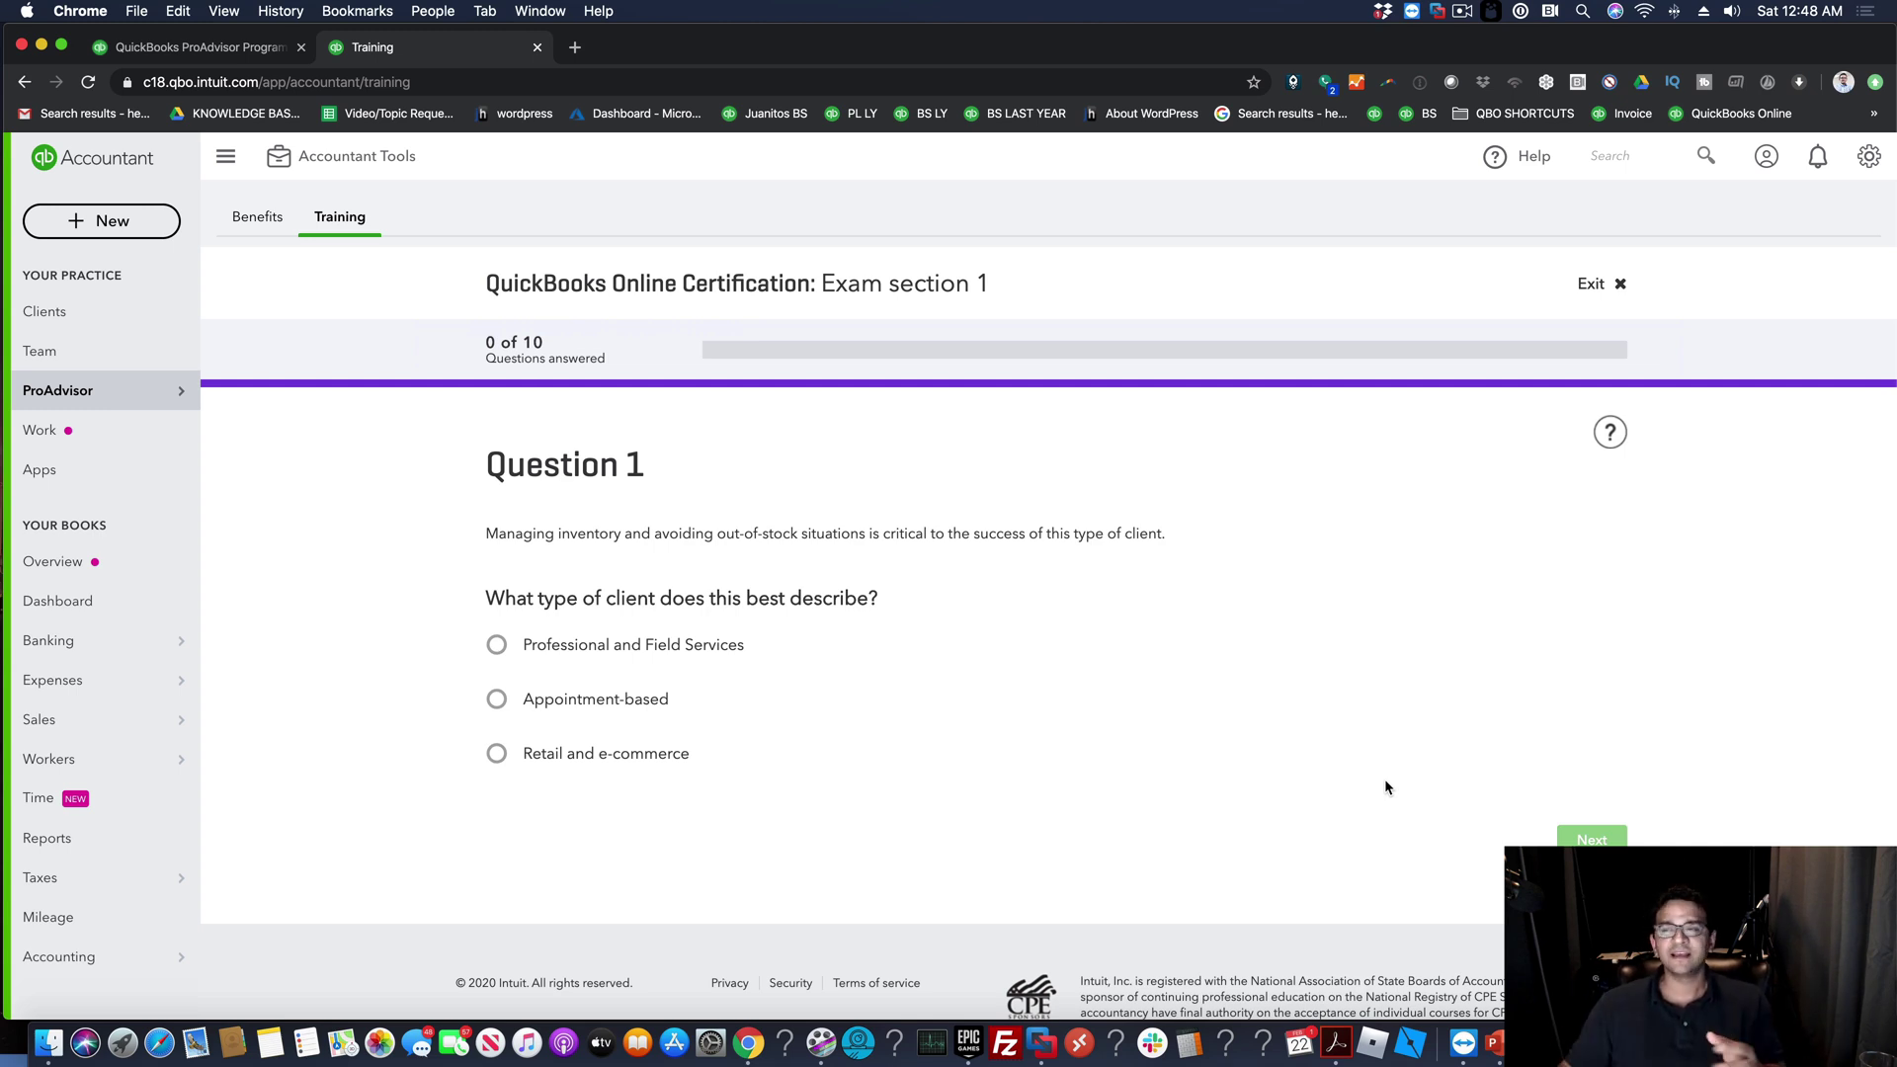
{"action": "left_click", "coordinate": [533, 648]}
{"action": "left_click", "coordinate": [1571, 835]}
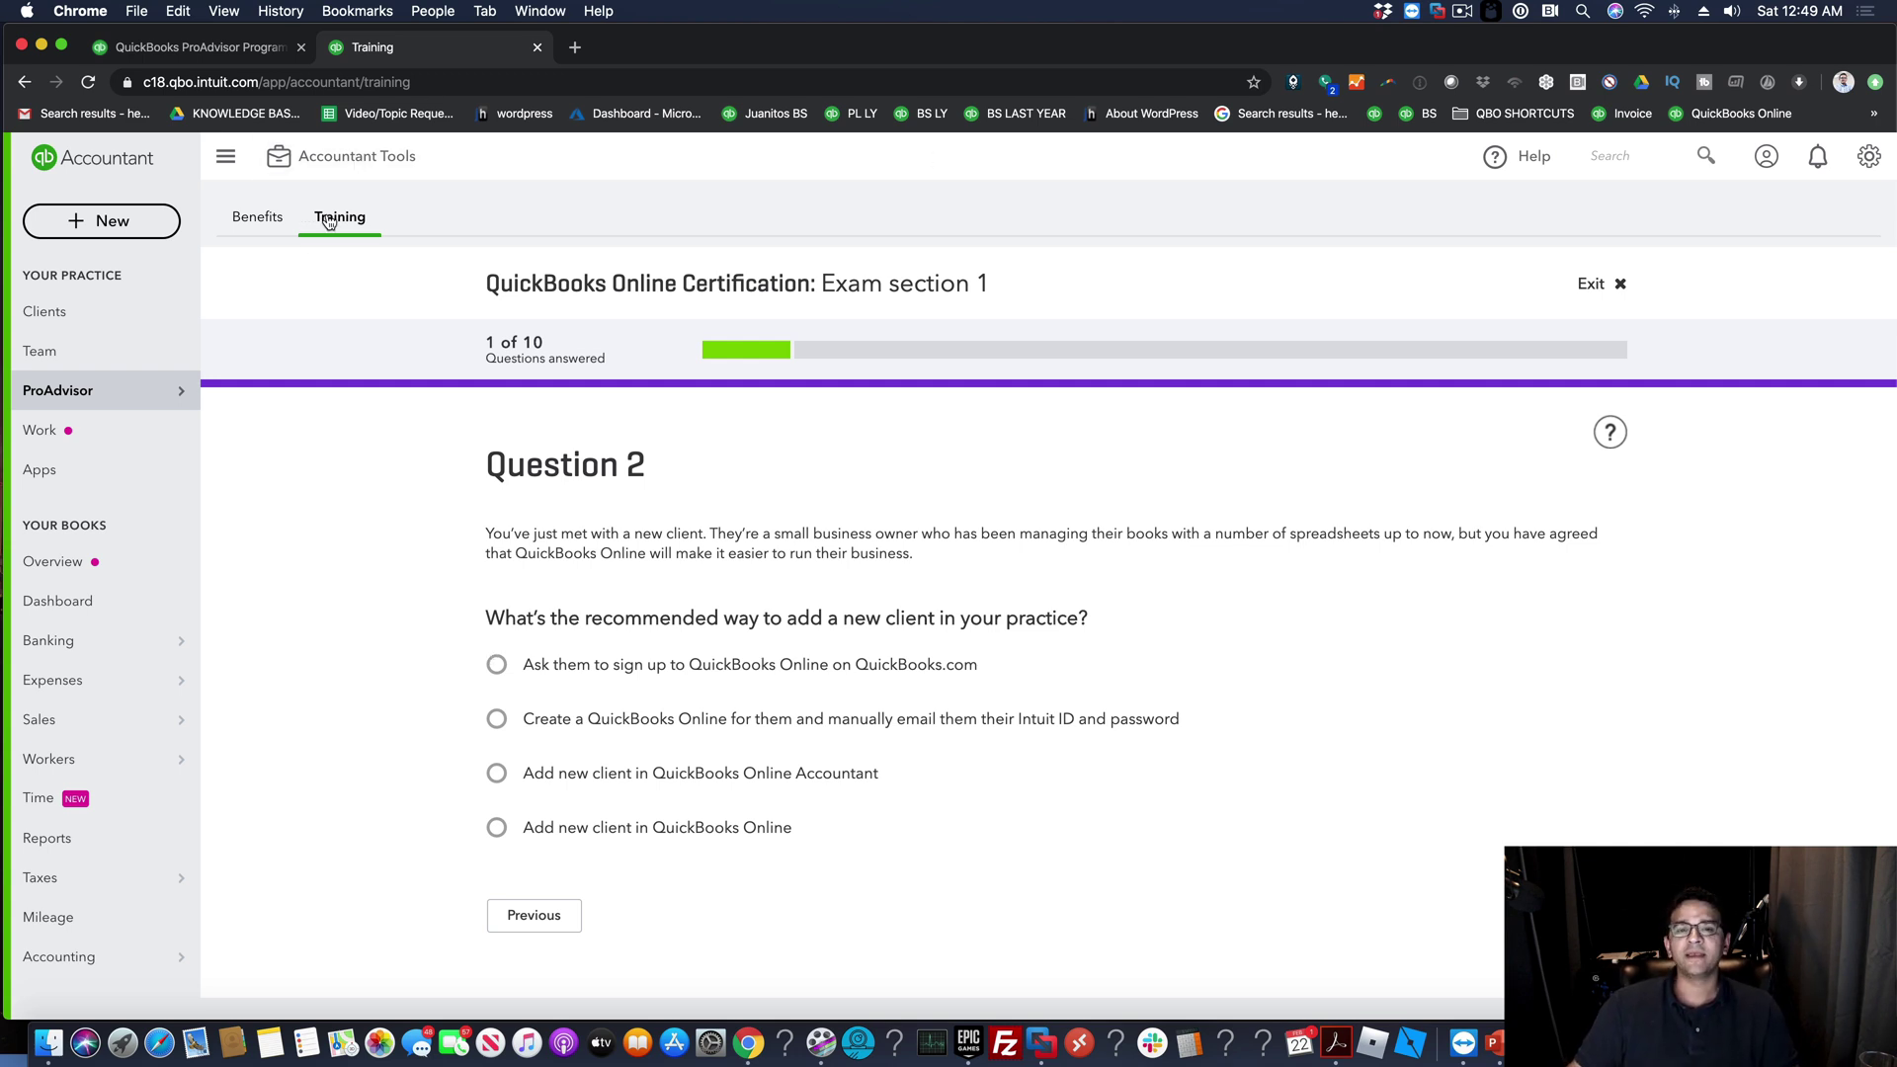
{"action": "left_click", "coordinate": [265, 220]}
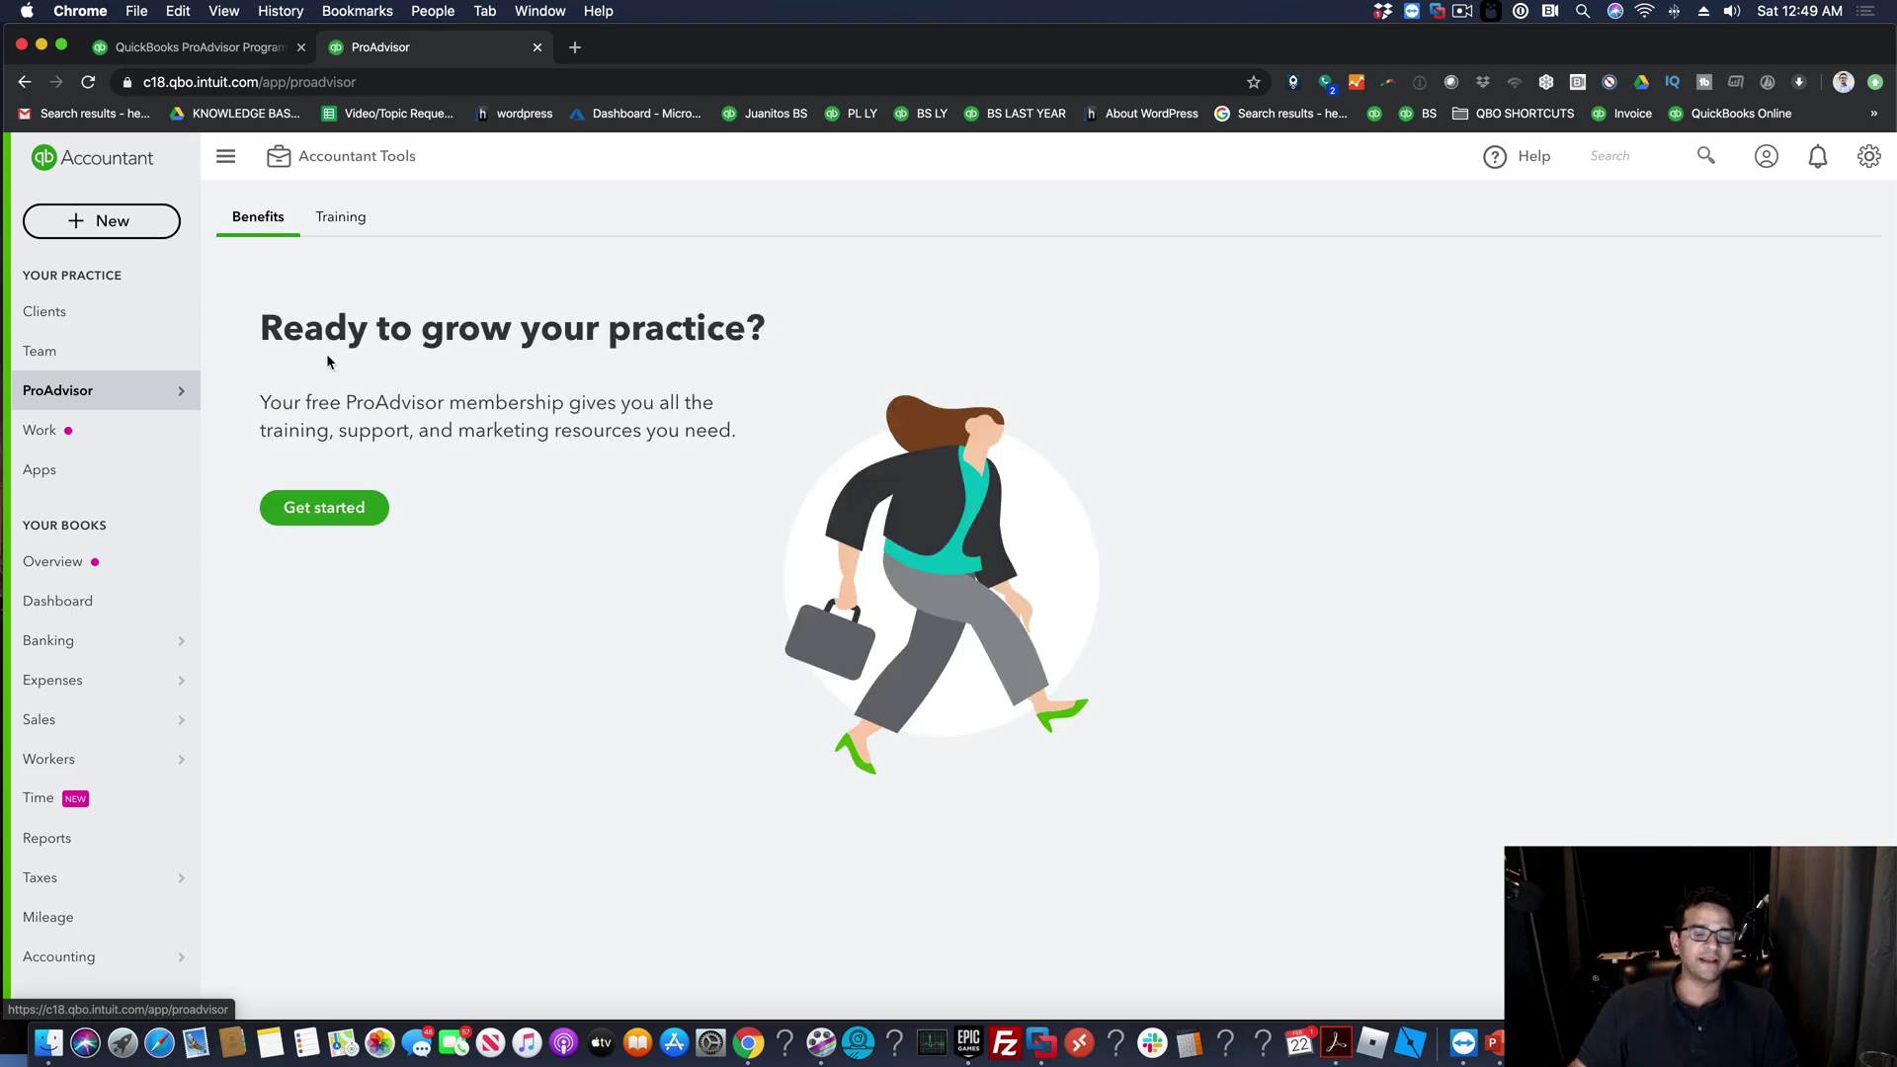
Open the points and benefit tiers, complete the intro tour, and scroll to the Training benefits
{"action": "left_click", "coordinate": [341, 505]}
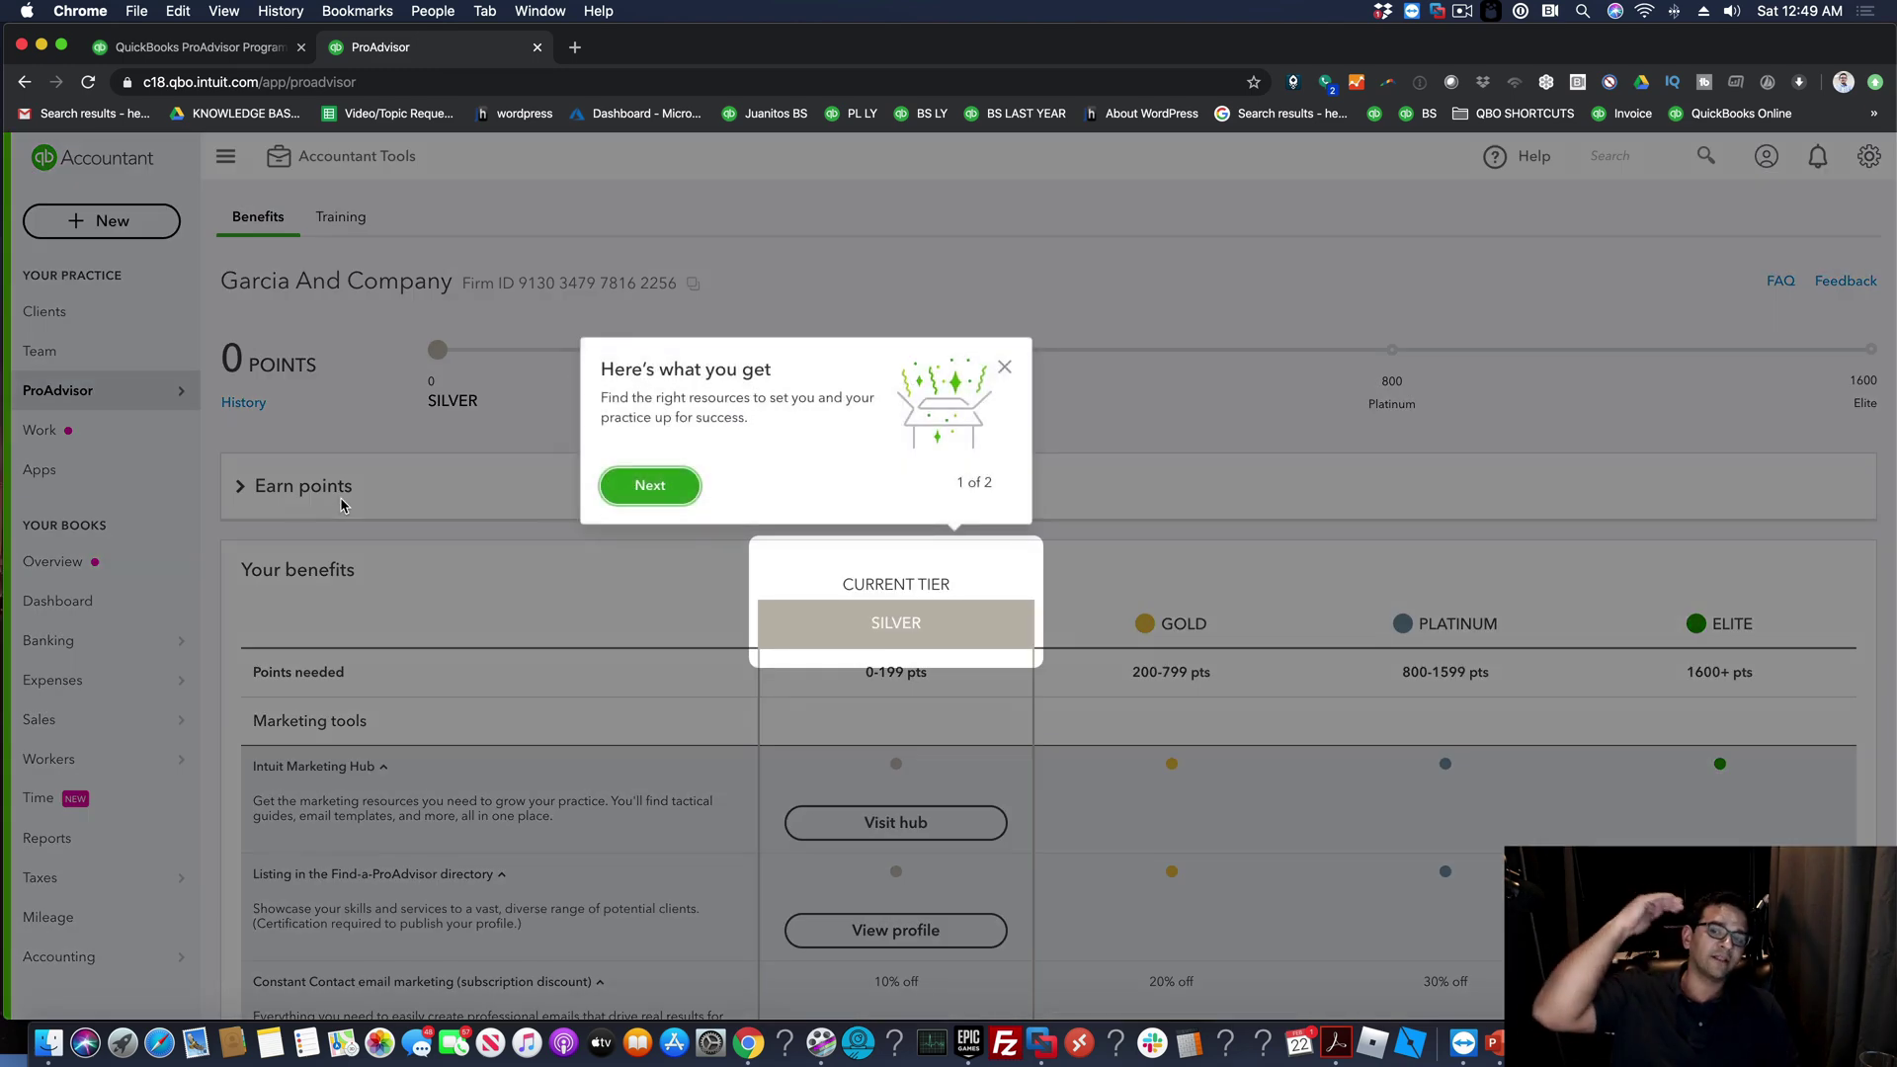
{"action": "left_click", "coordinate": [654, 492]}
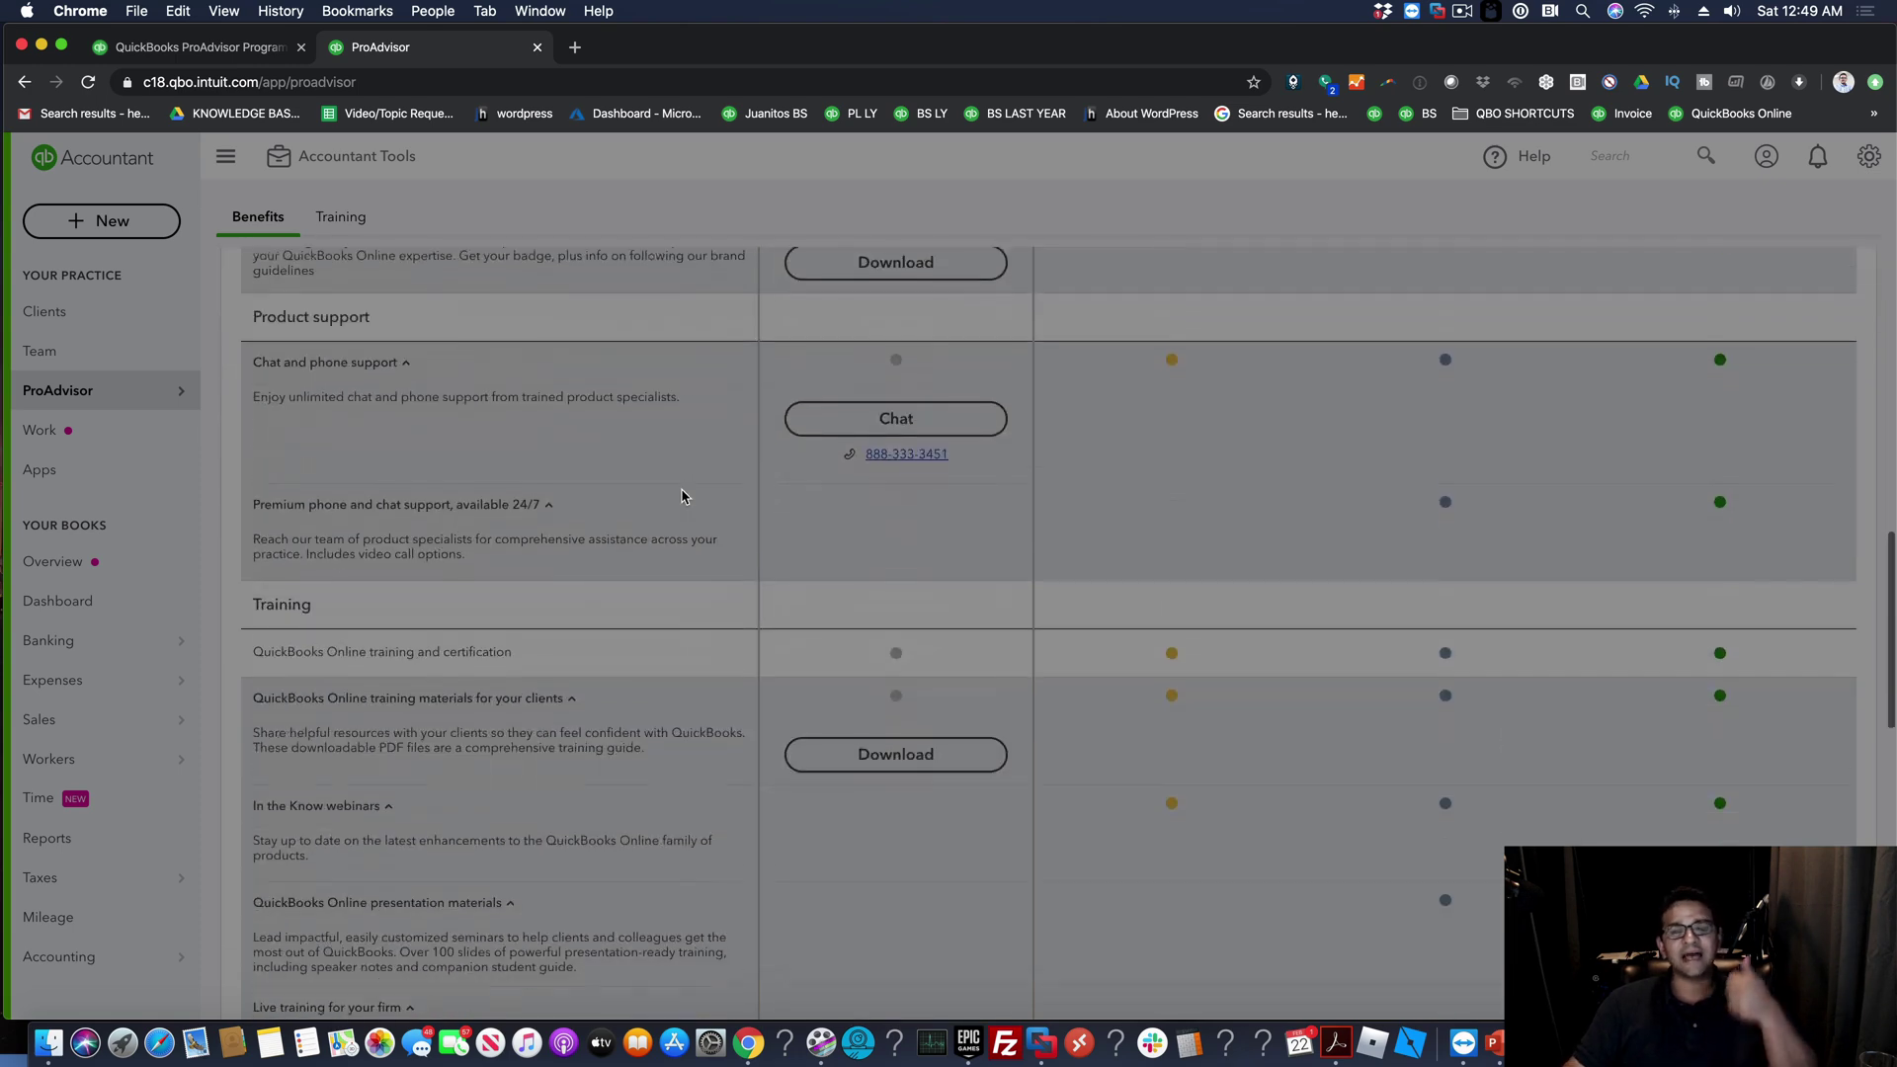
{"action": "left_click", "coordinate": [652, 521]}
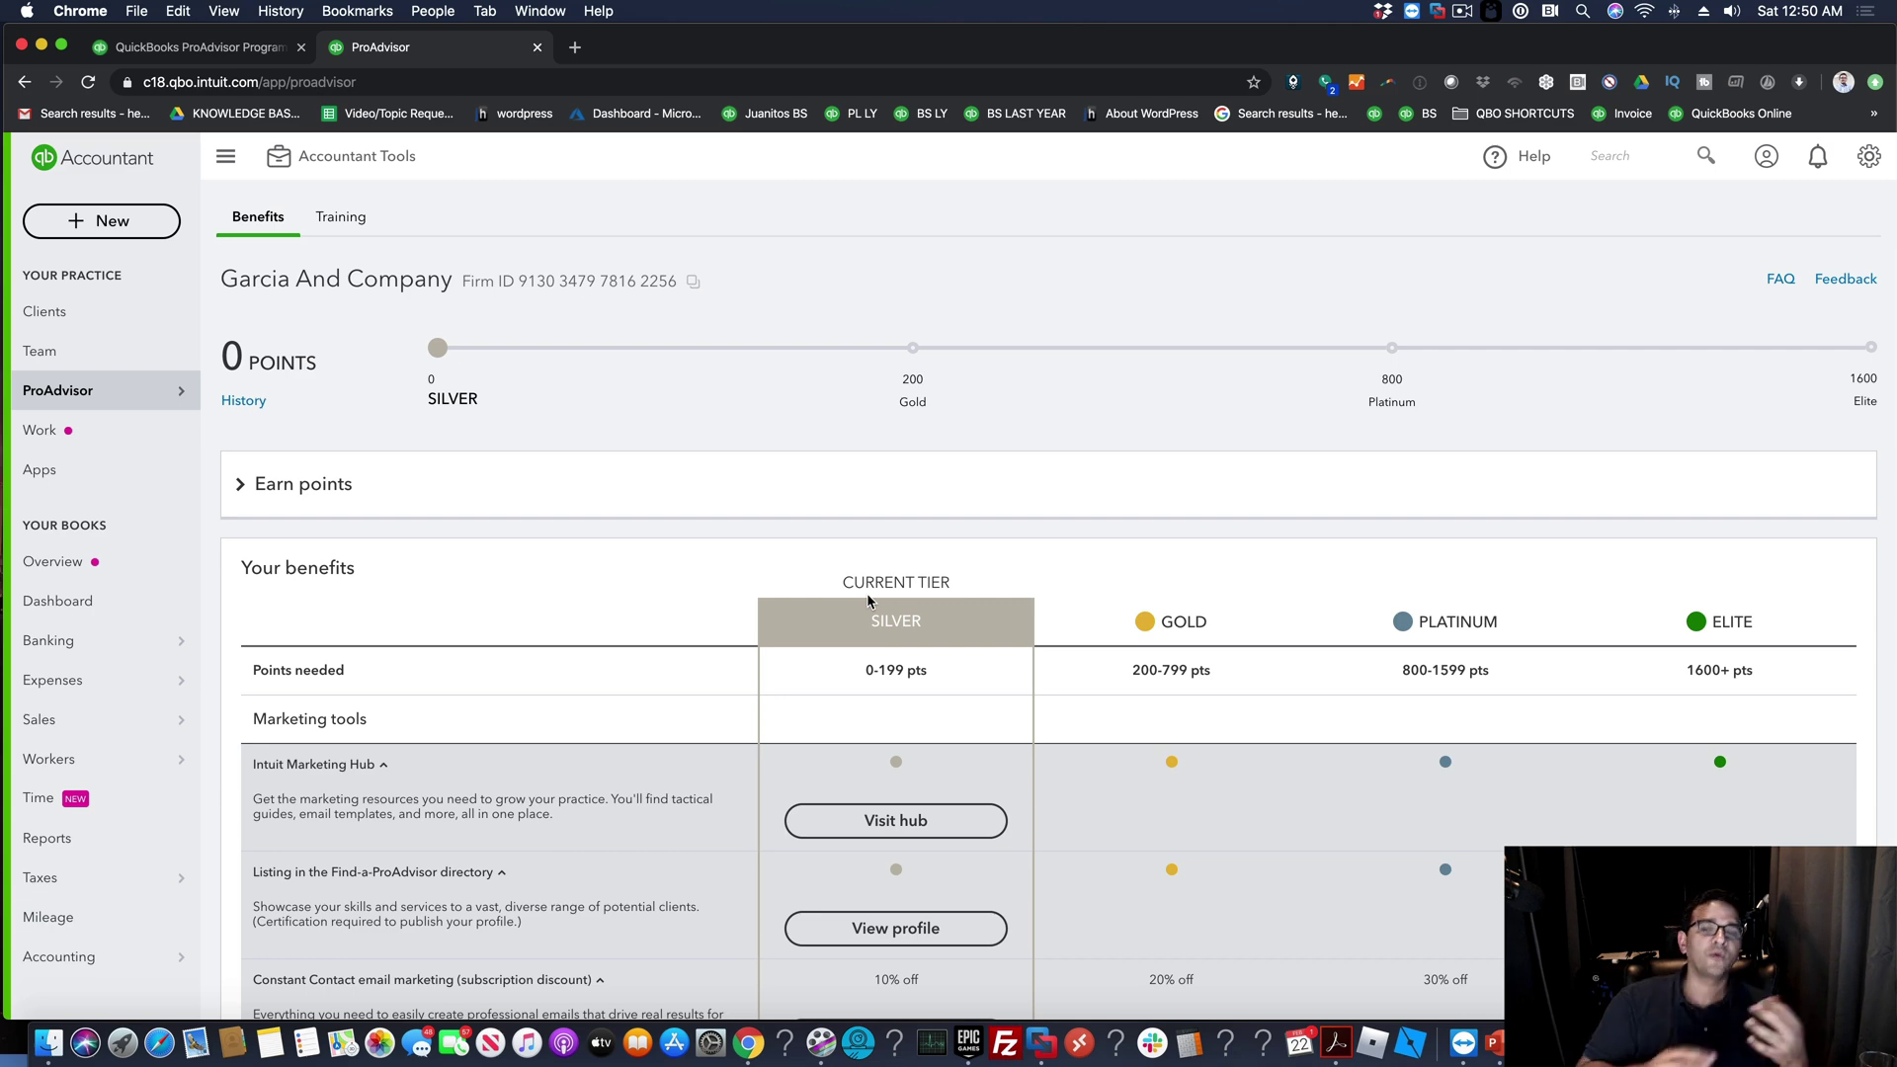
{"action": "scroll", "coordinate": [868, 593], "scroll_direction": "down", "scroll_amount": 3}
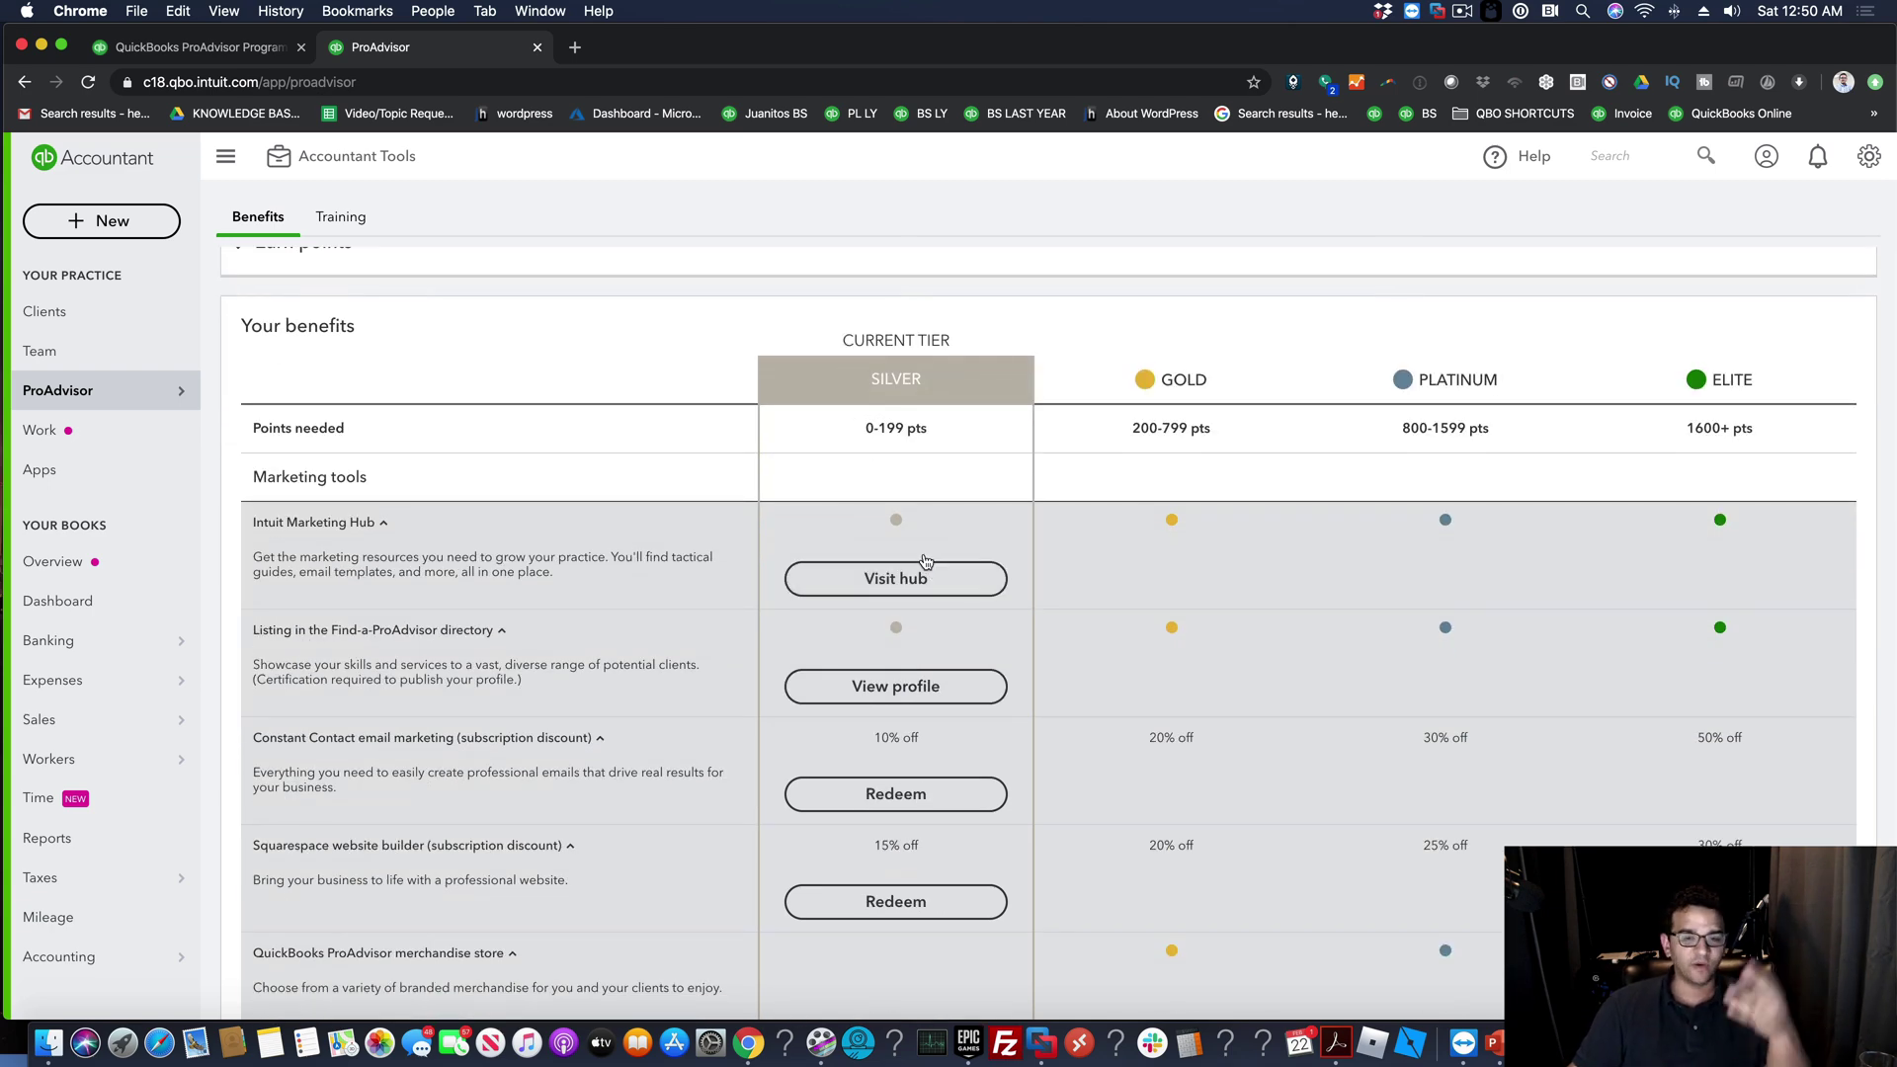
{"action": "scroll", "coordinate": [658, 666], "scroll_direction": "down", "scroll_amount": 2}
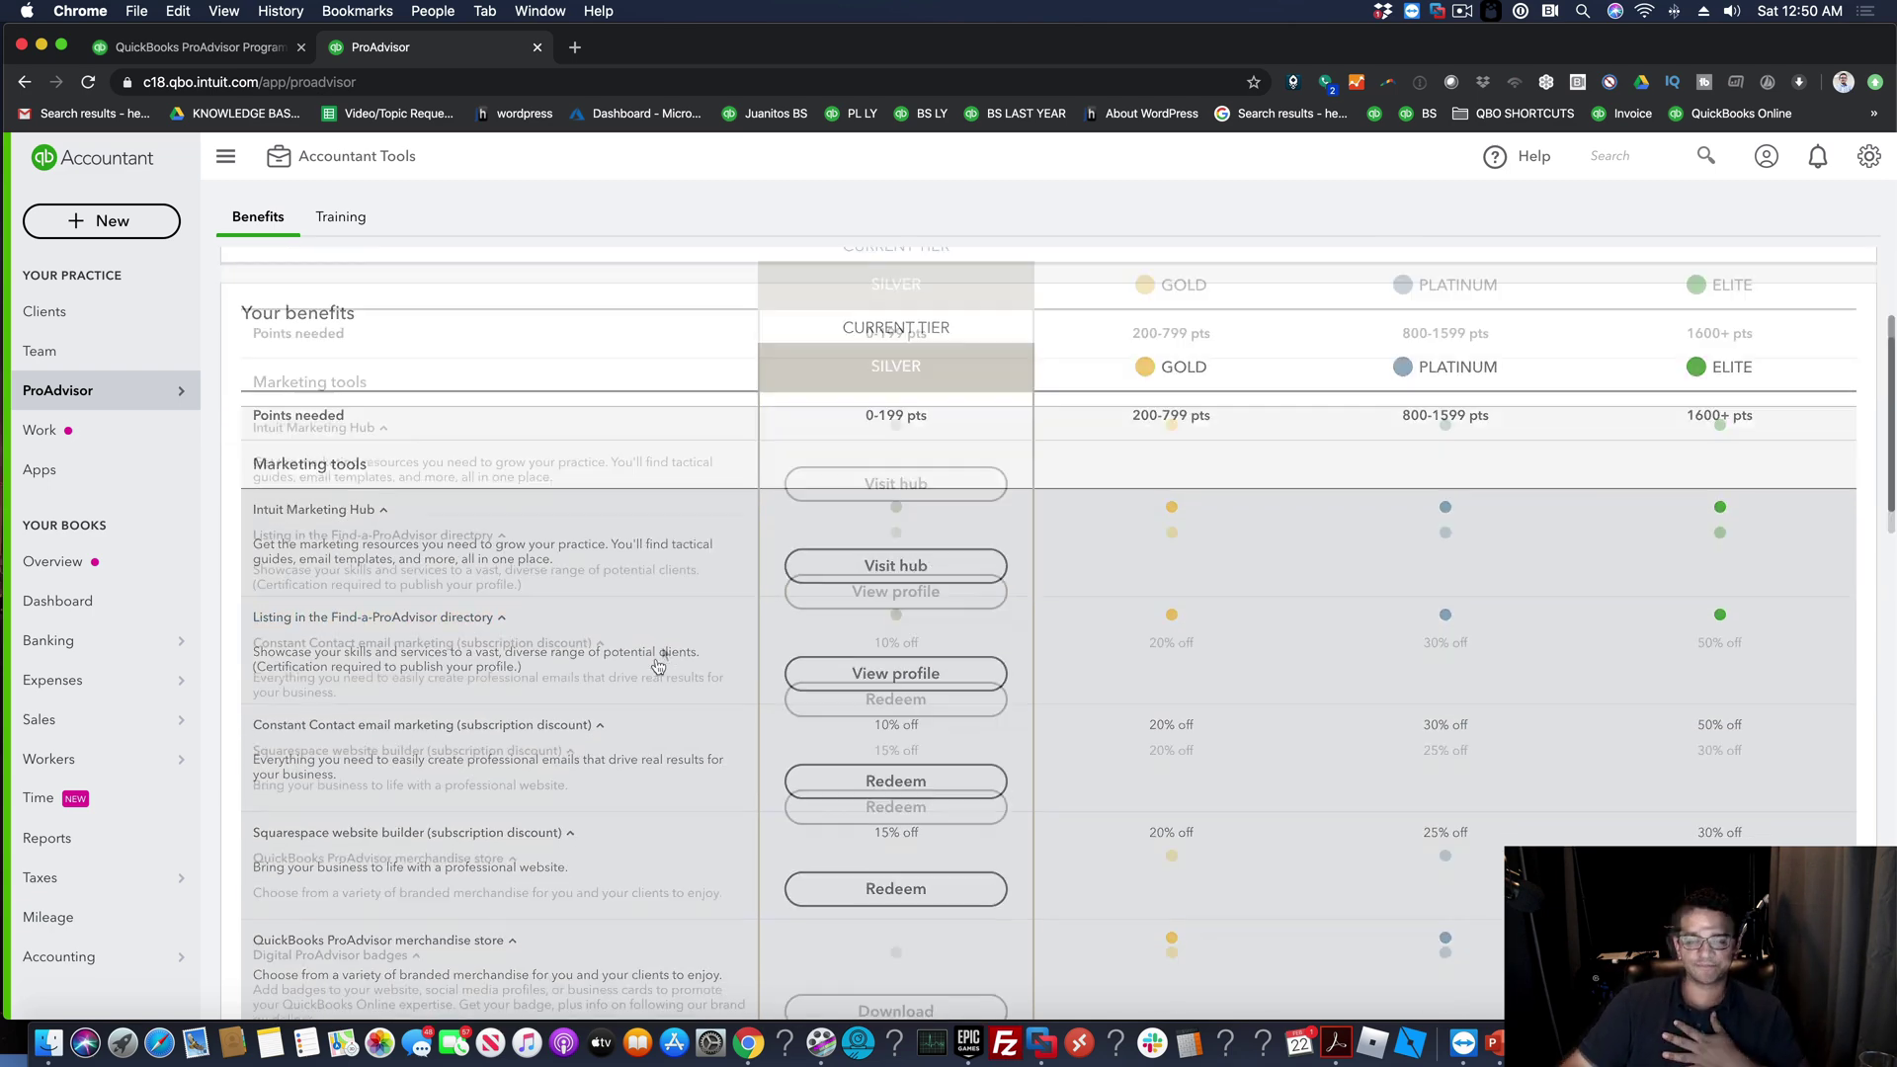
{"action": "scroll", "coordinate": [658, 666], "scroll_direction": "down", "scroll_amount": 10}
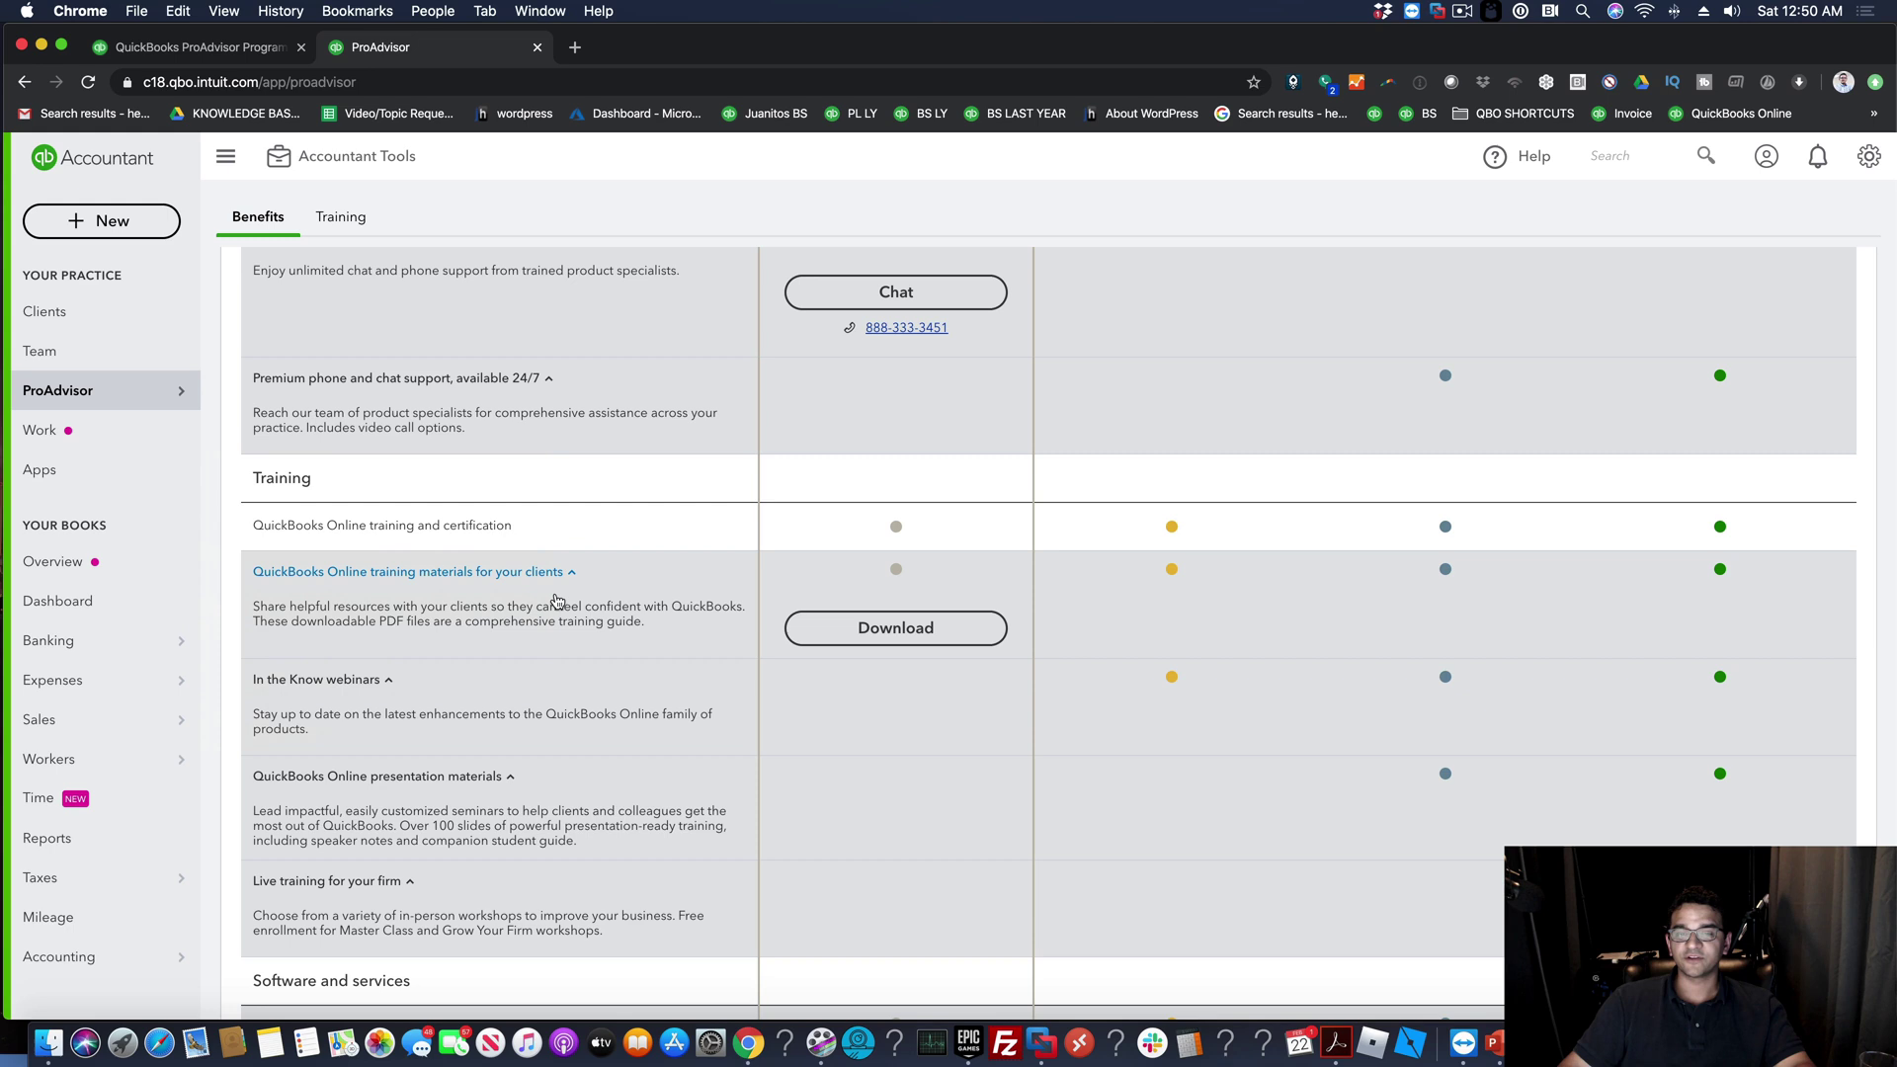
Download and unzip the training materials, then open the Course 4 Reporting PDF from QBO_training_material 3
{"action": "left_click", "coordinate": [894, 633]}
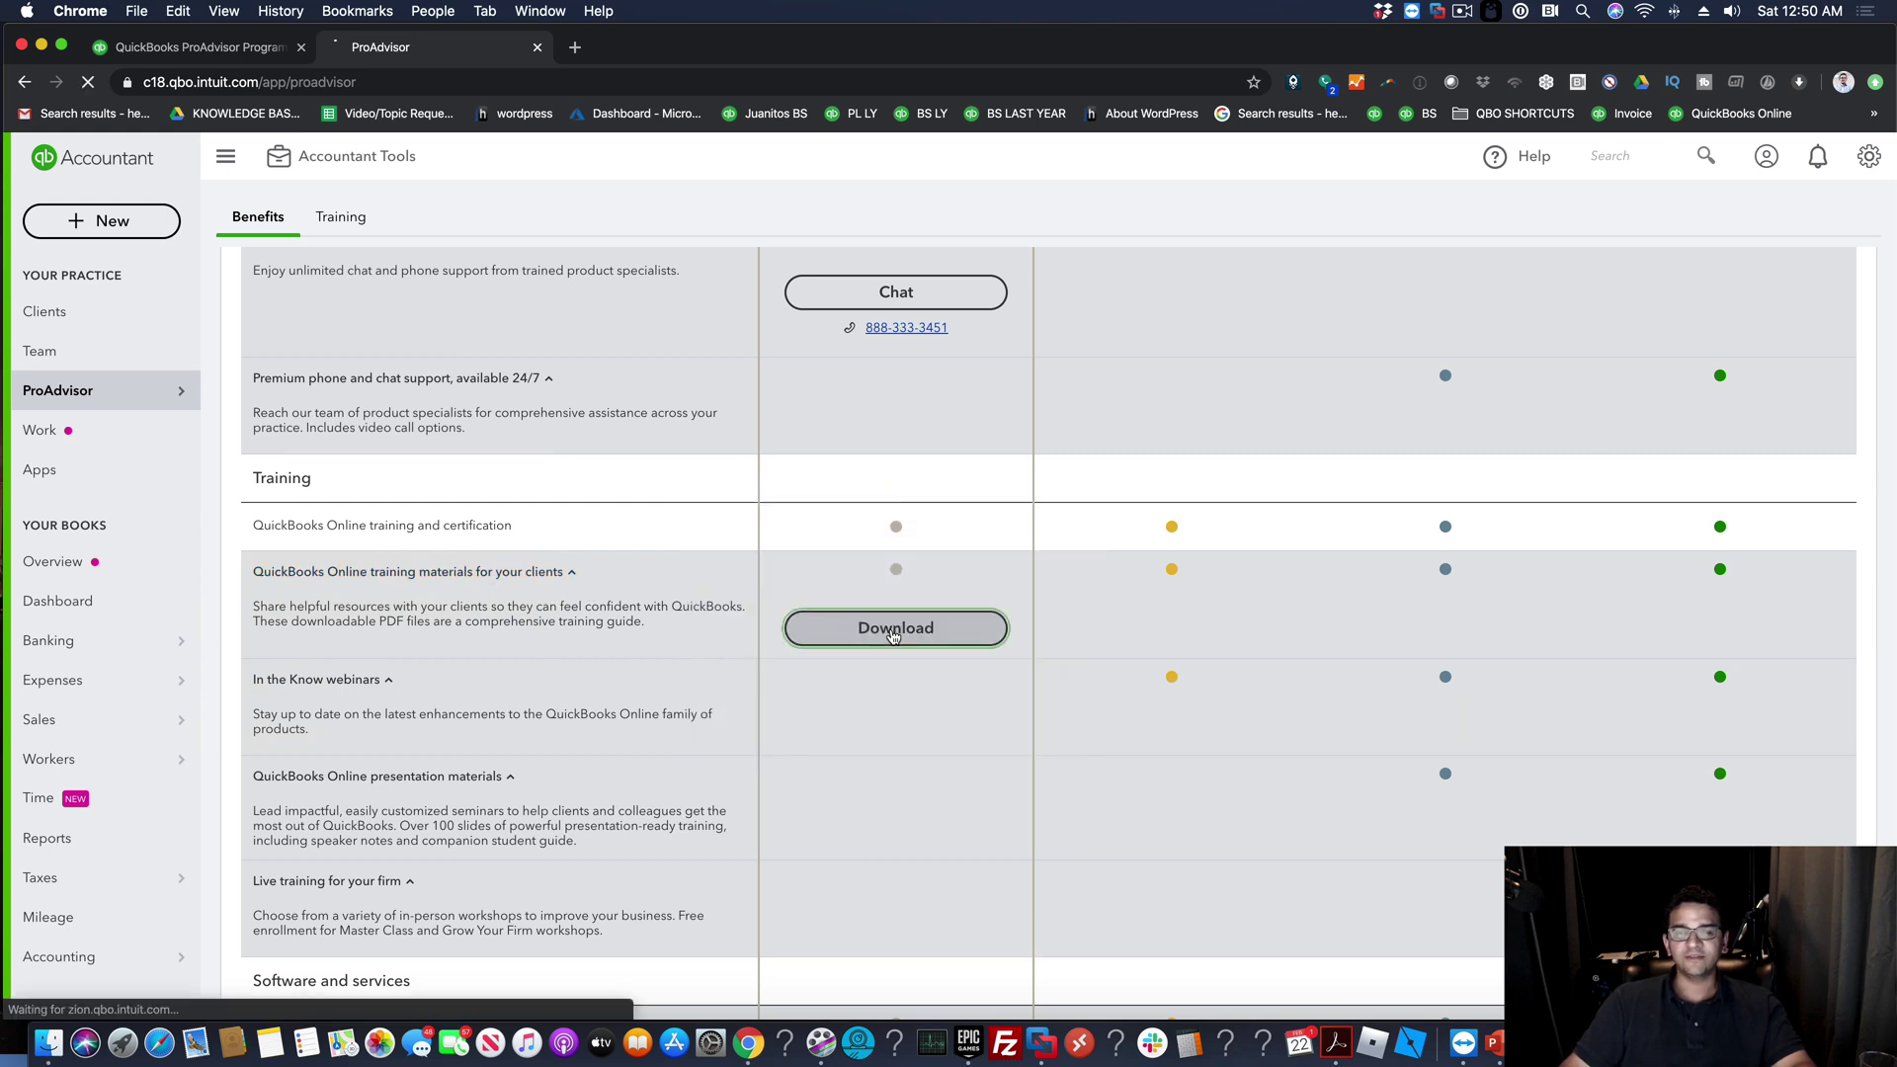
{"action": "left_click", "coordinate": [135, 1005]}
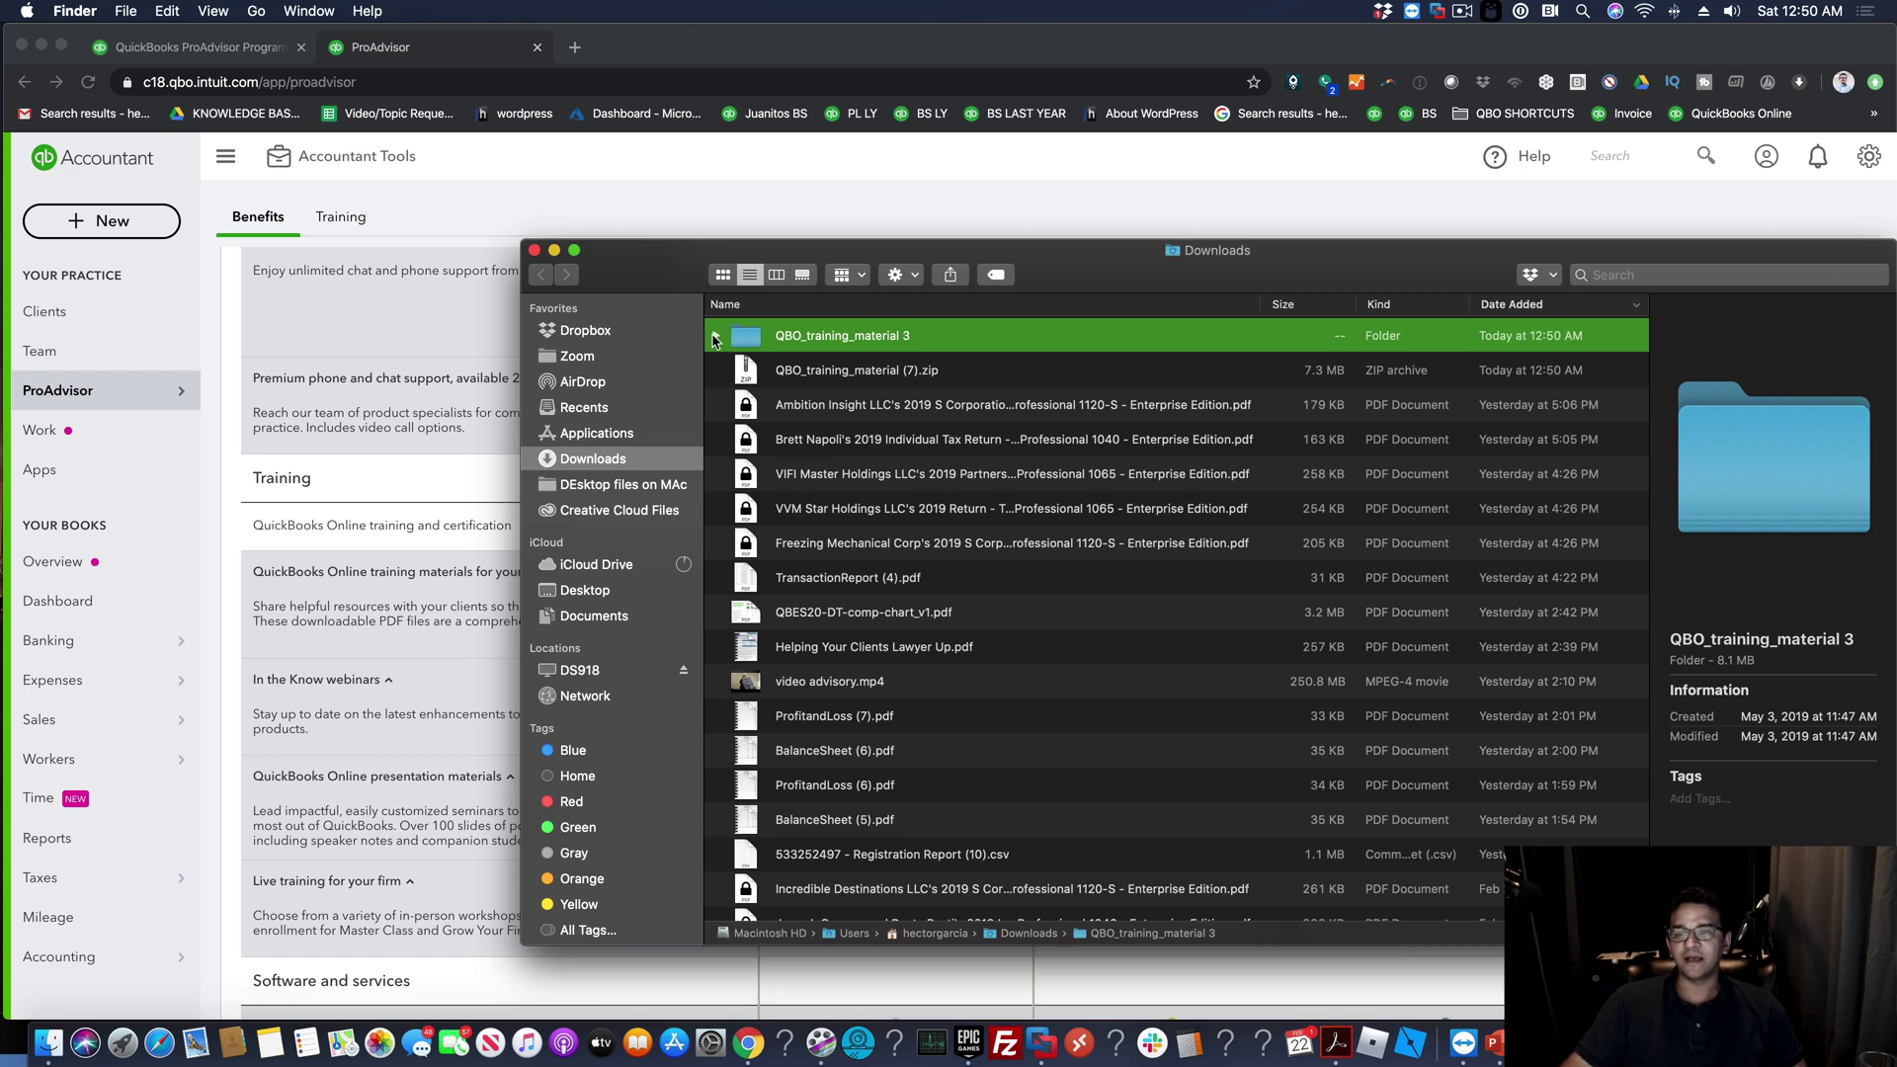
{"action": "left_click", "coordinate": [713, 340]}
{"action": "double_click", "coordinate": [901, 378]}
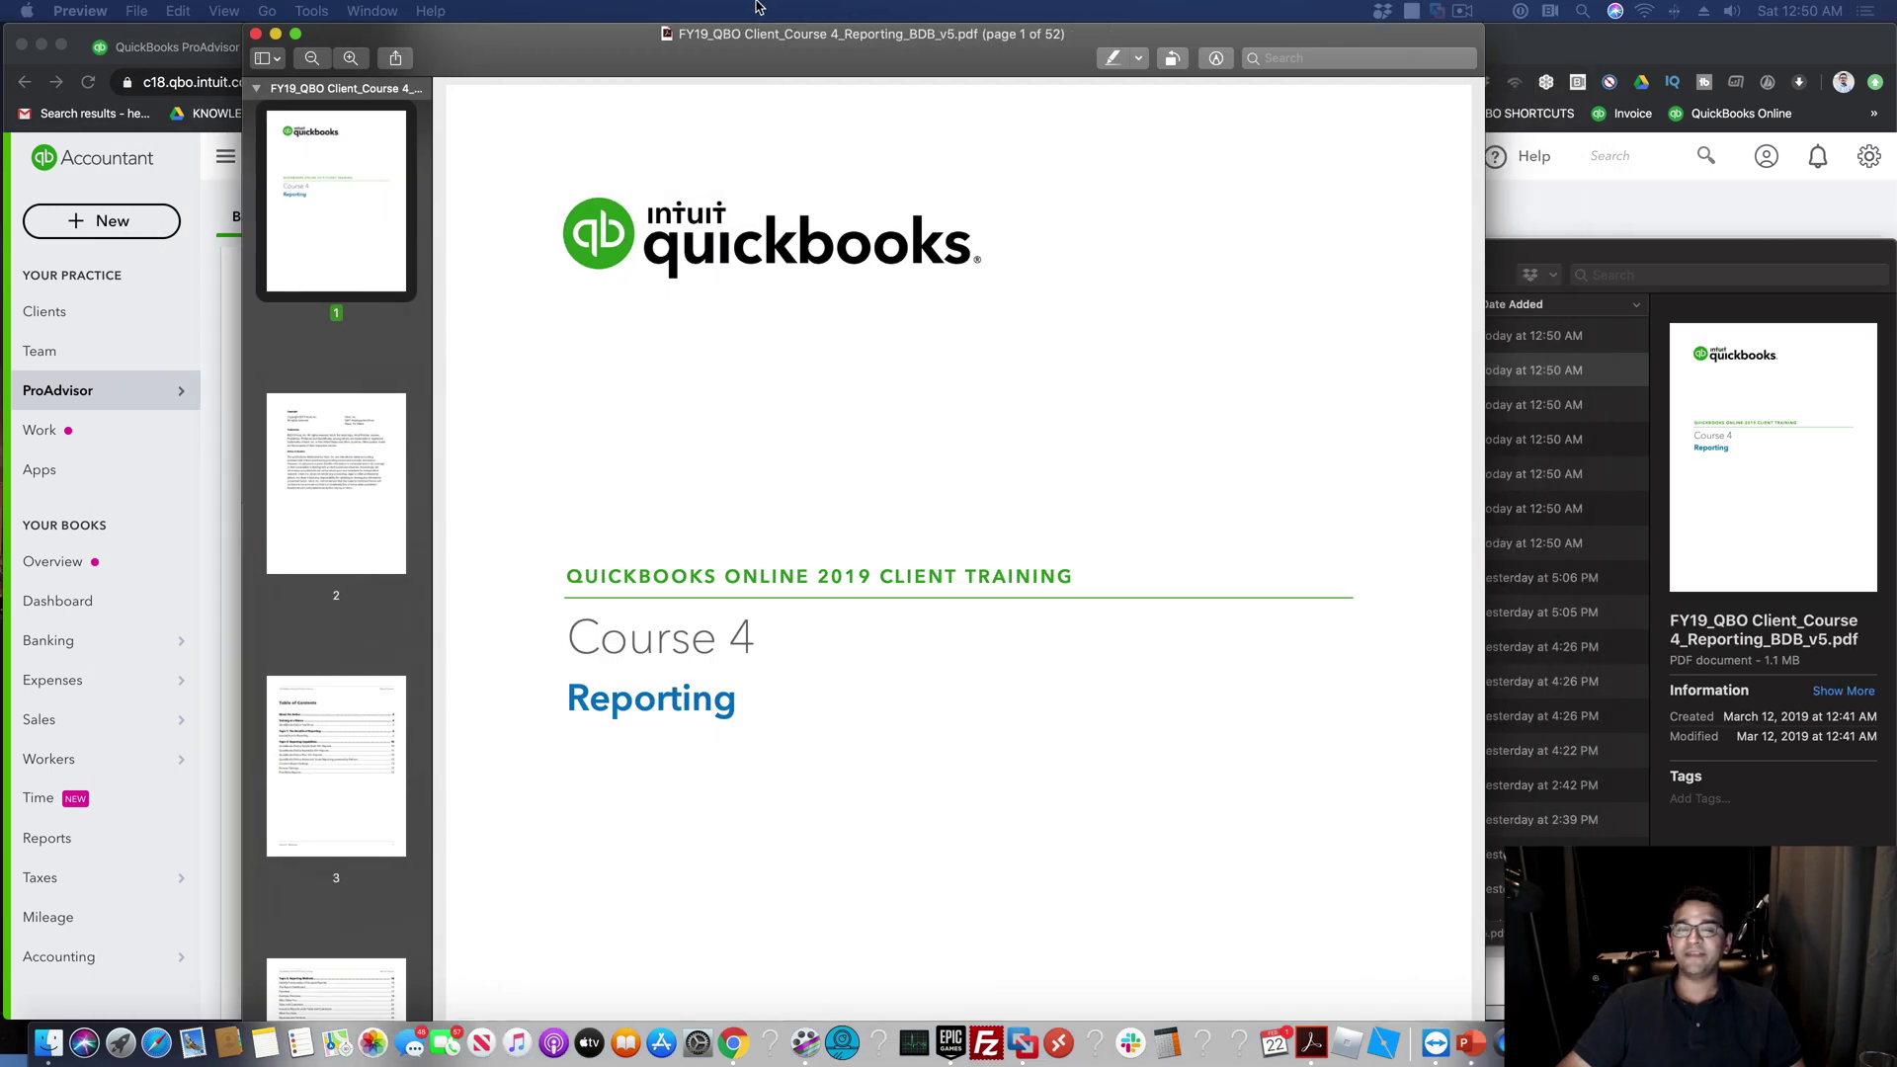
Enlarge the Course 4 Reporting PDF and scroll to page 9 on report customization and QuickZoom
{"action": "double_click", "coordinate": [259, 36]}
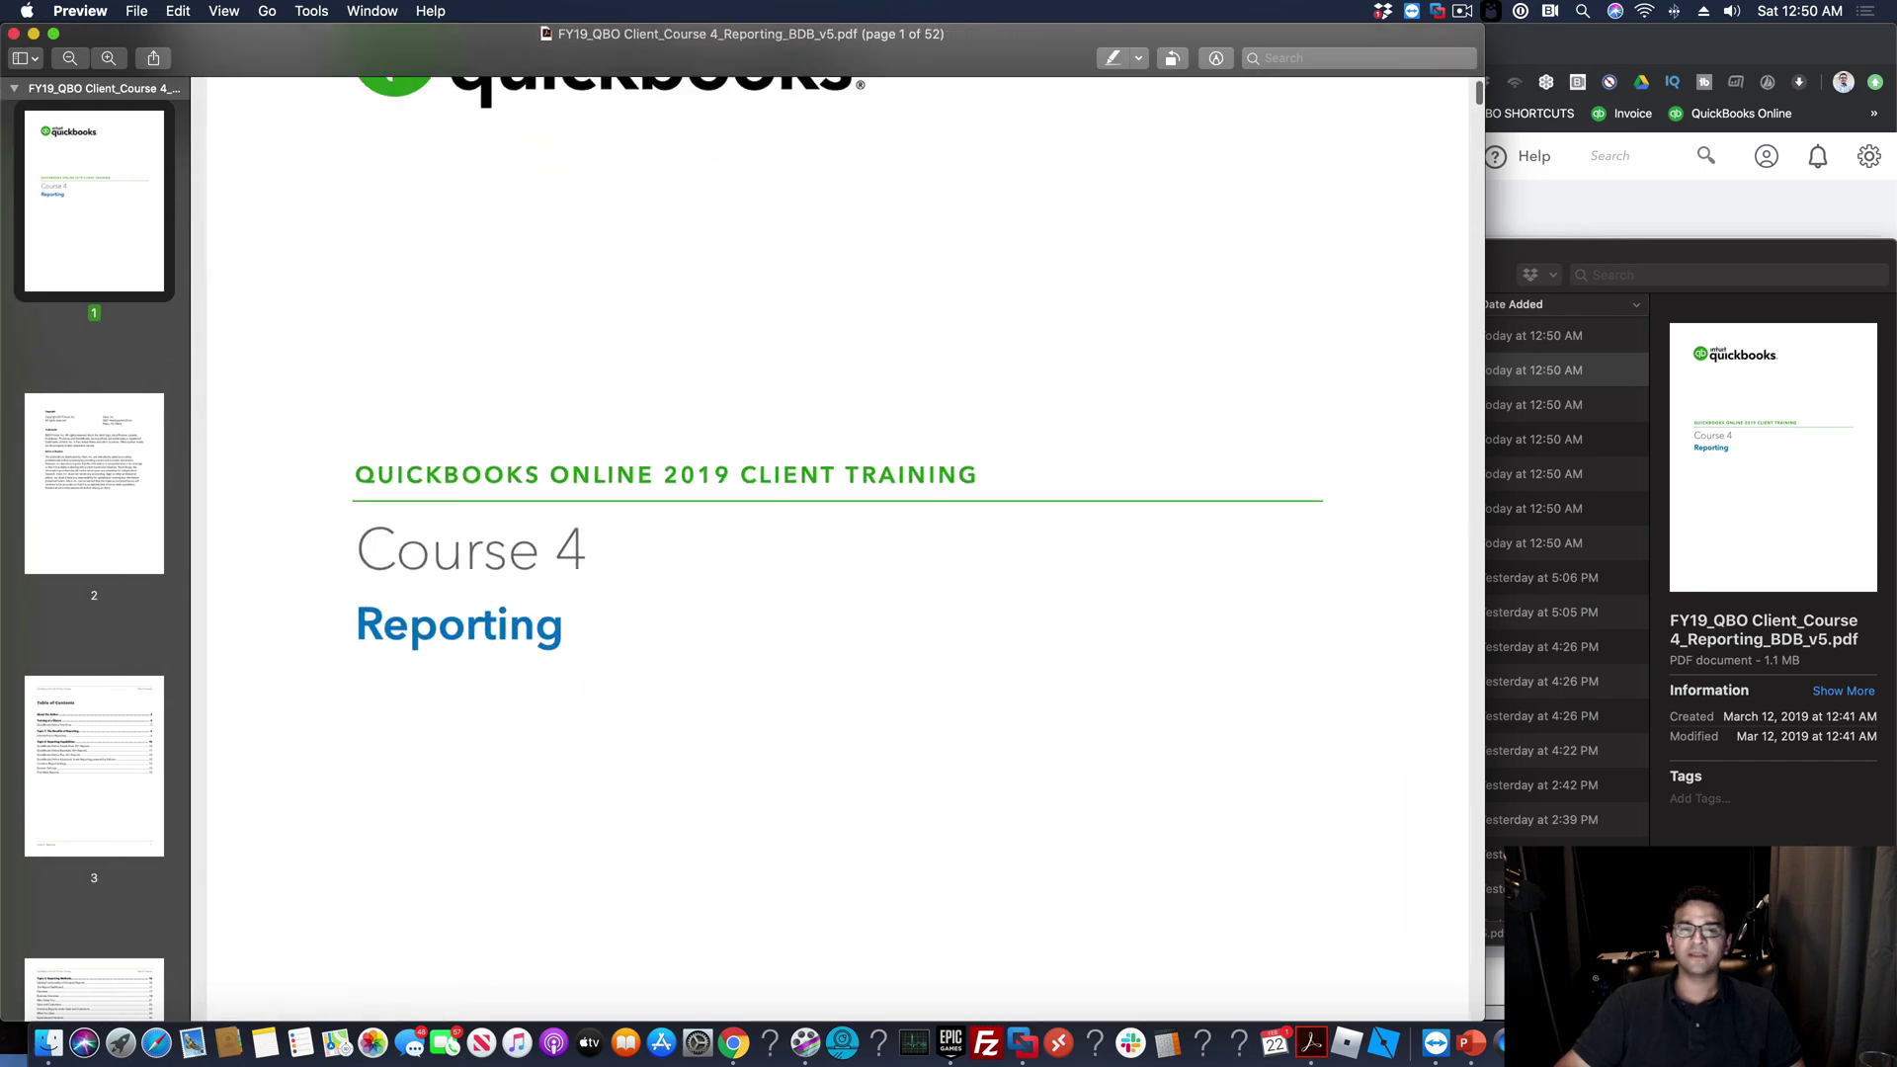
{"action": "scroll", "coordinate": [864, 483], "scroll_direction": "down", "scroll_amount": 20}
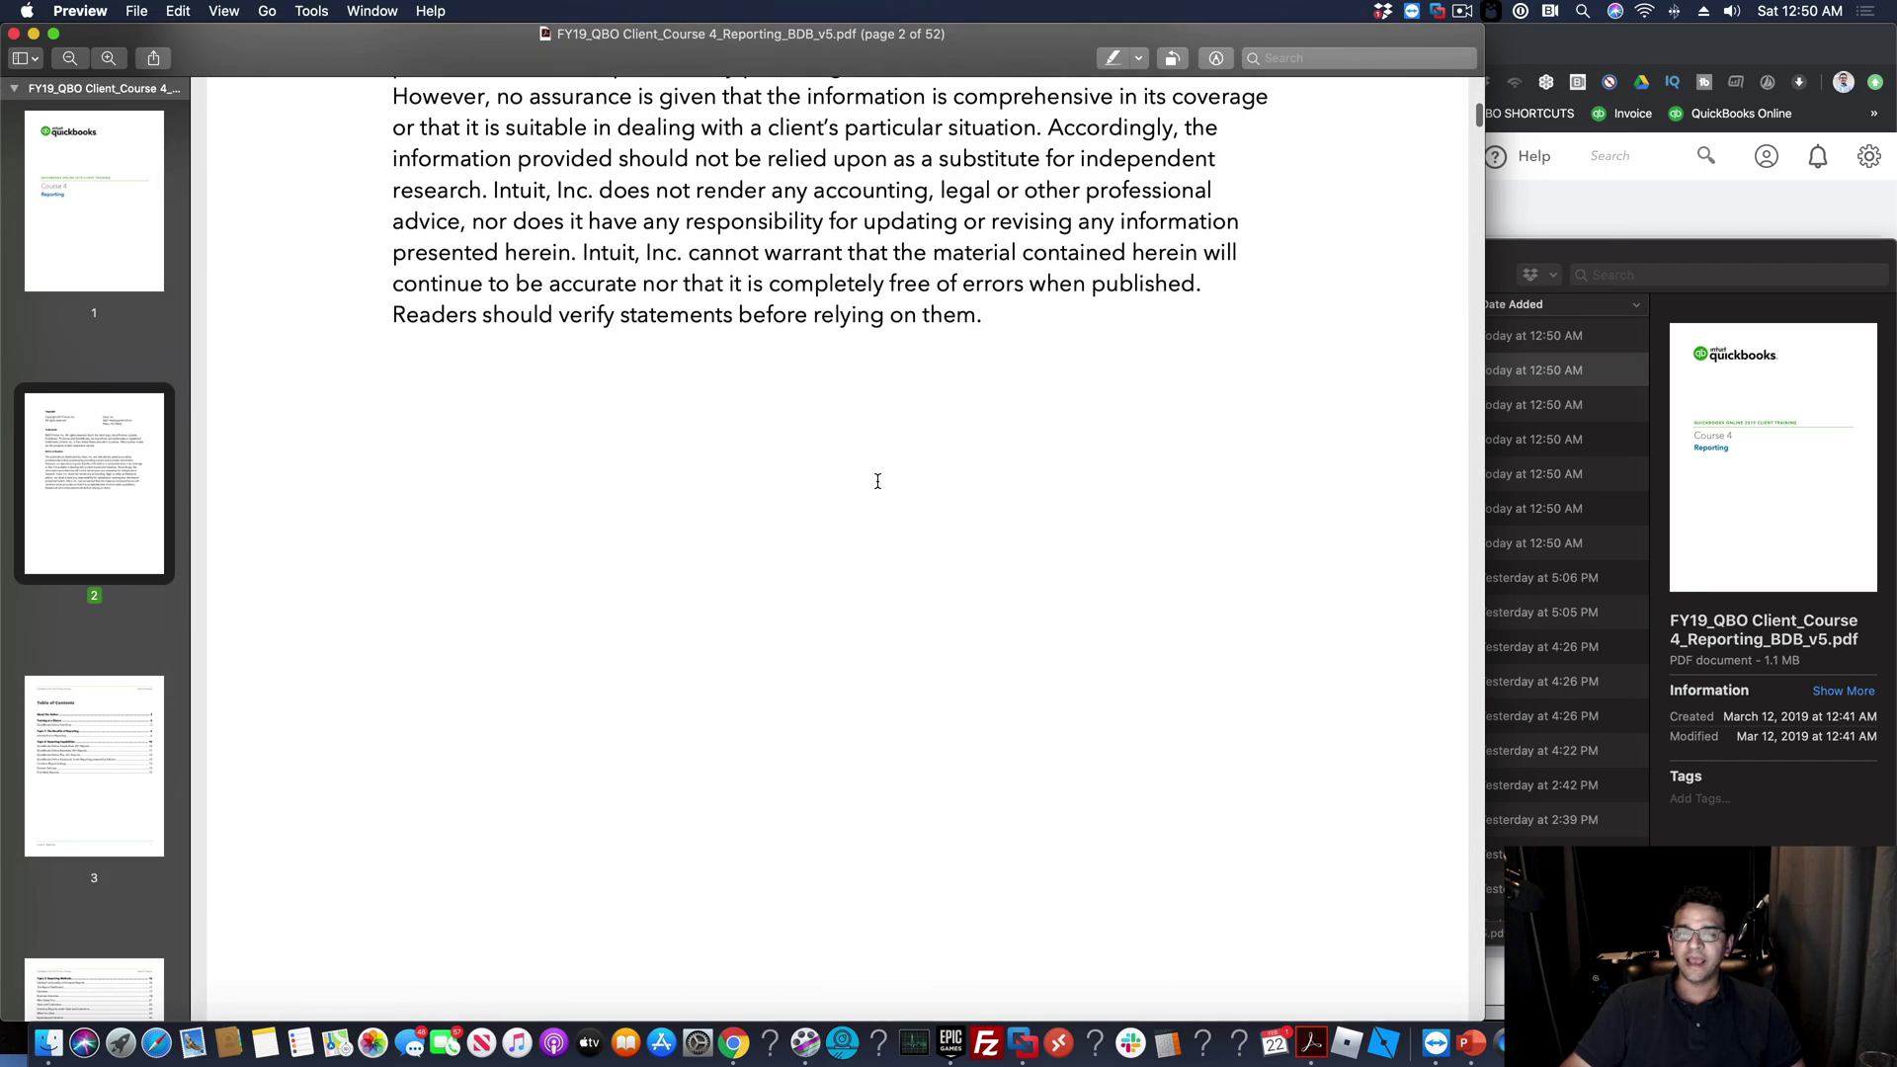
{"action": "scroll", "coordinate": [882, 481], "scroll_direction": "down", "scroll_amount": 15}
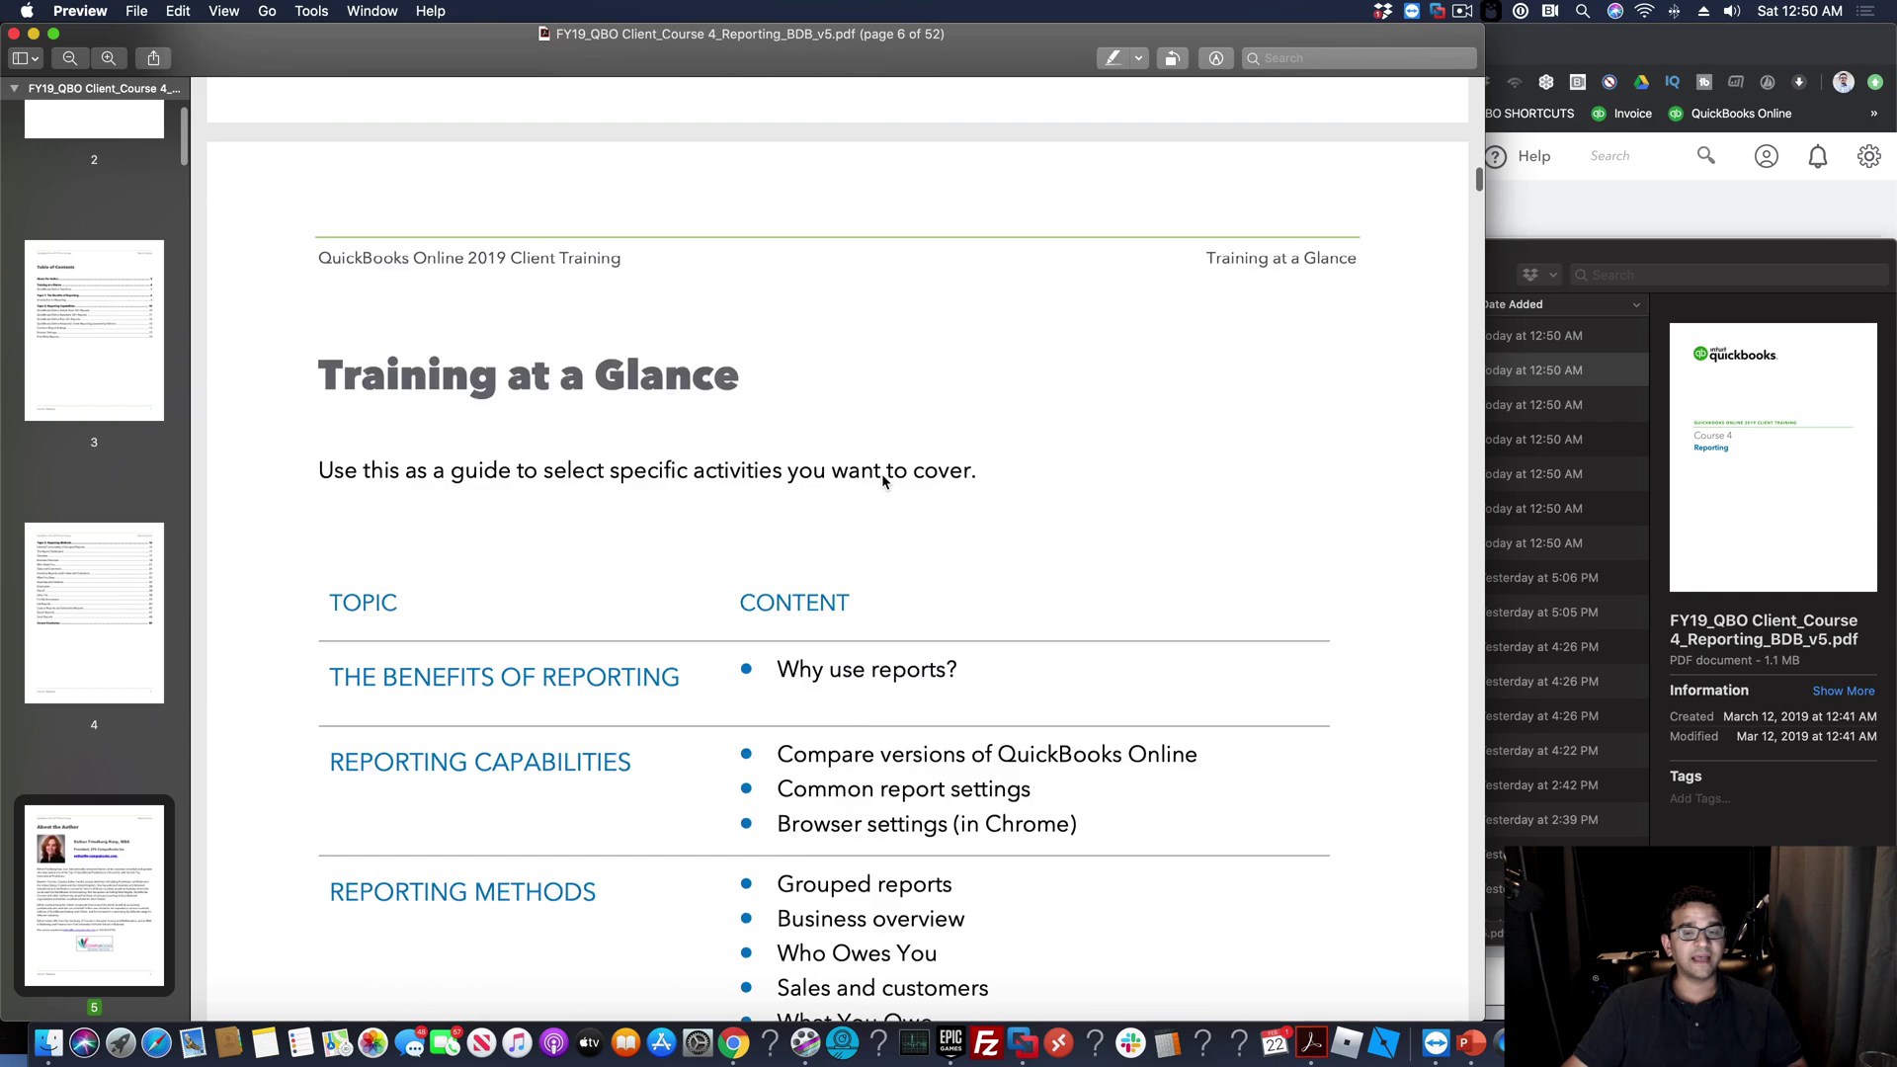
{"action": "scroll", "coordinate": [882, 481], "scroll_direction": "down", "scroll_amount": 10}
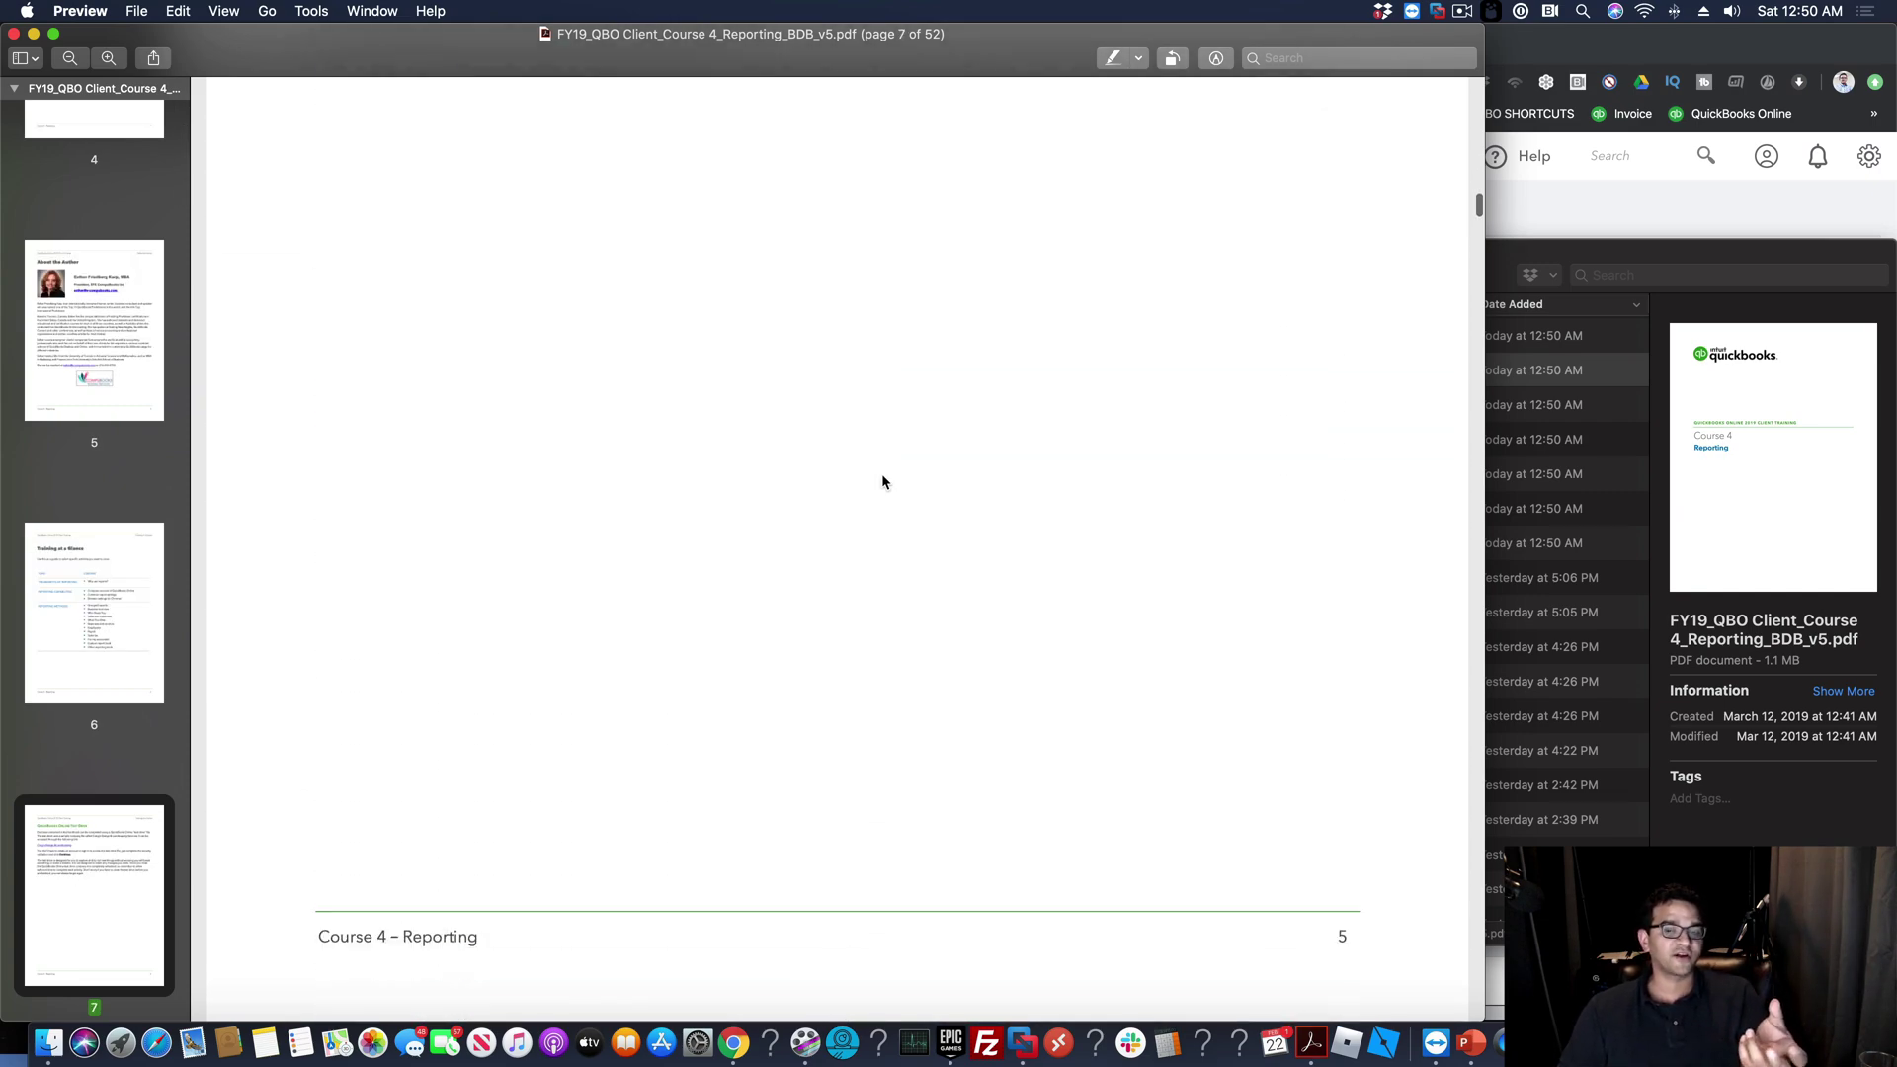
{"action": "scroll", "coordinate": [882, 481], "scroll_direction": "down", "scroll_amount": 15}
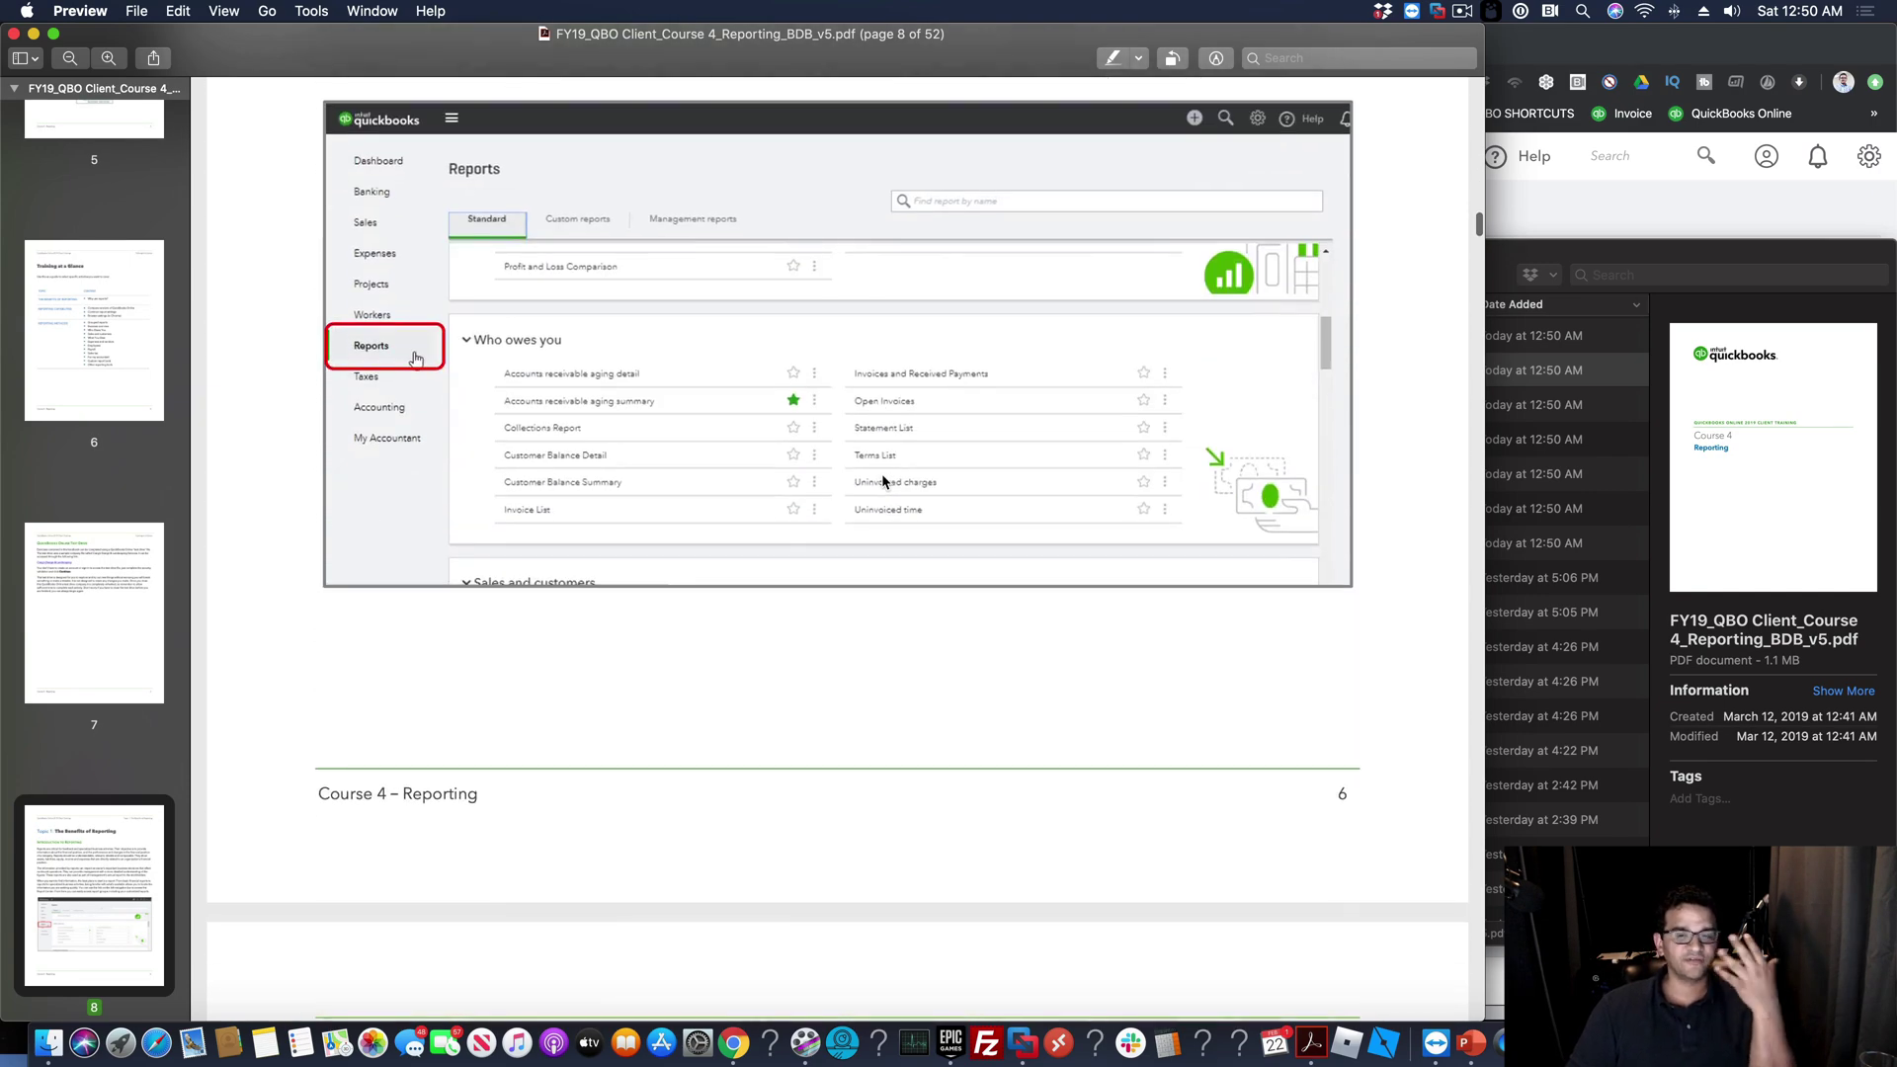
{"action": "scroll", "coordinate": [883, 481], "scroll_direction": "down", "scroll_amount": 15}
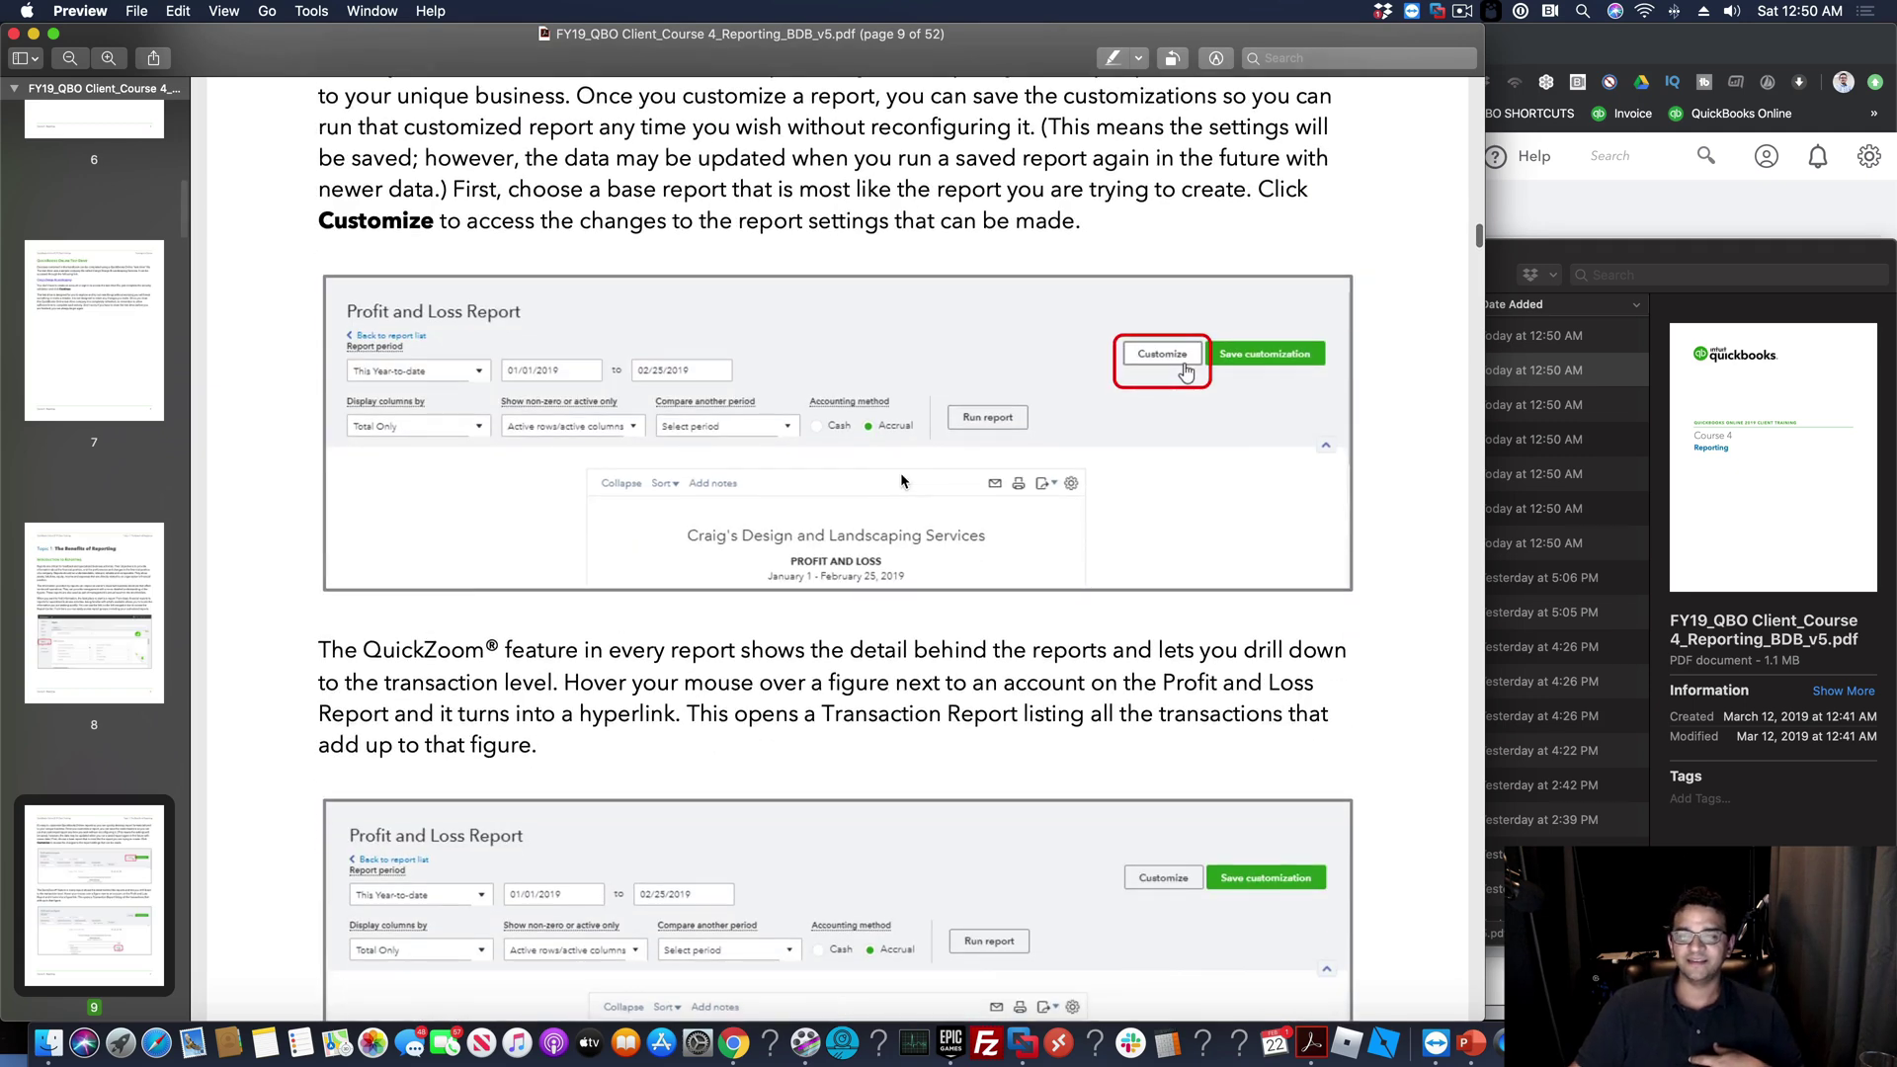
{"action": "scroll", "coordinate": [901, 481], "scroll_direction": "down", "scroll_amount": 3}
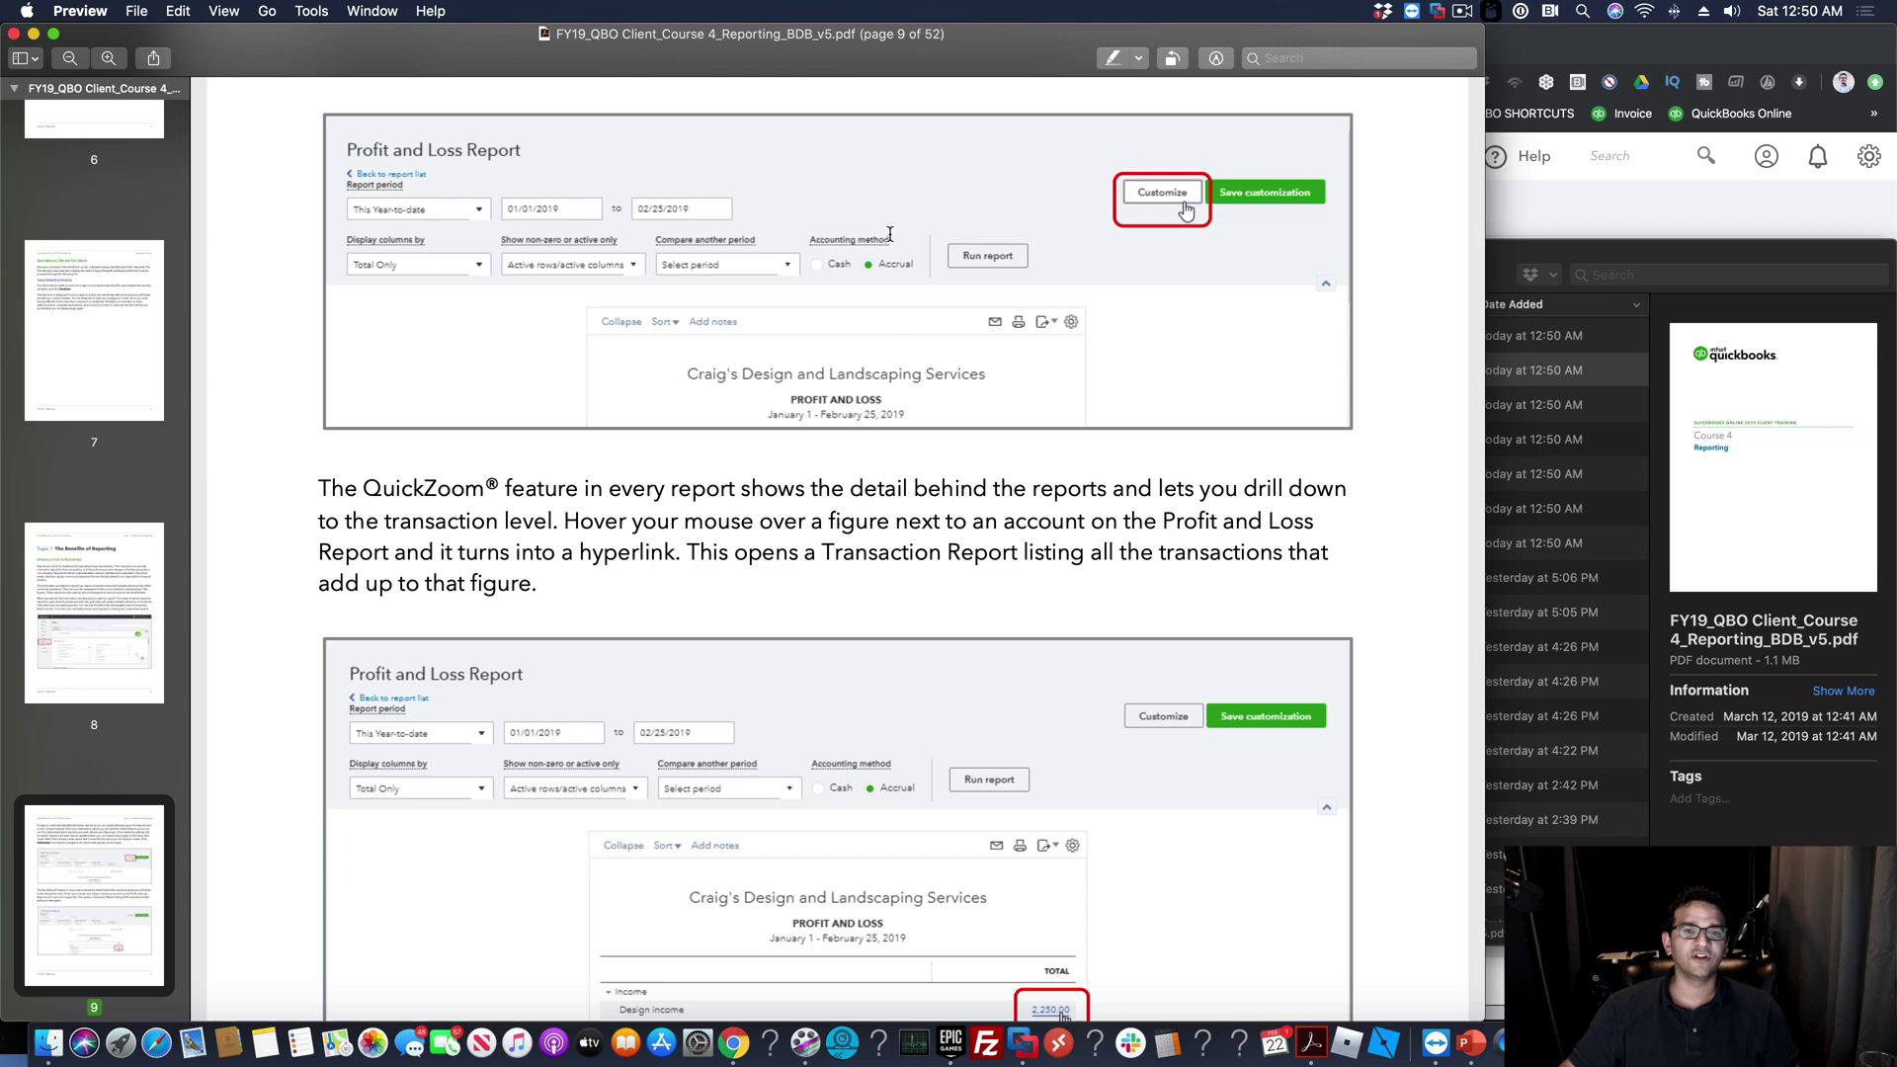
Close the Course 4 PDF and return to the firm's empty Clients list in QuickBooks
{"action": "left_click", "coordinate": [15, 34]}
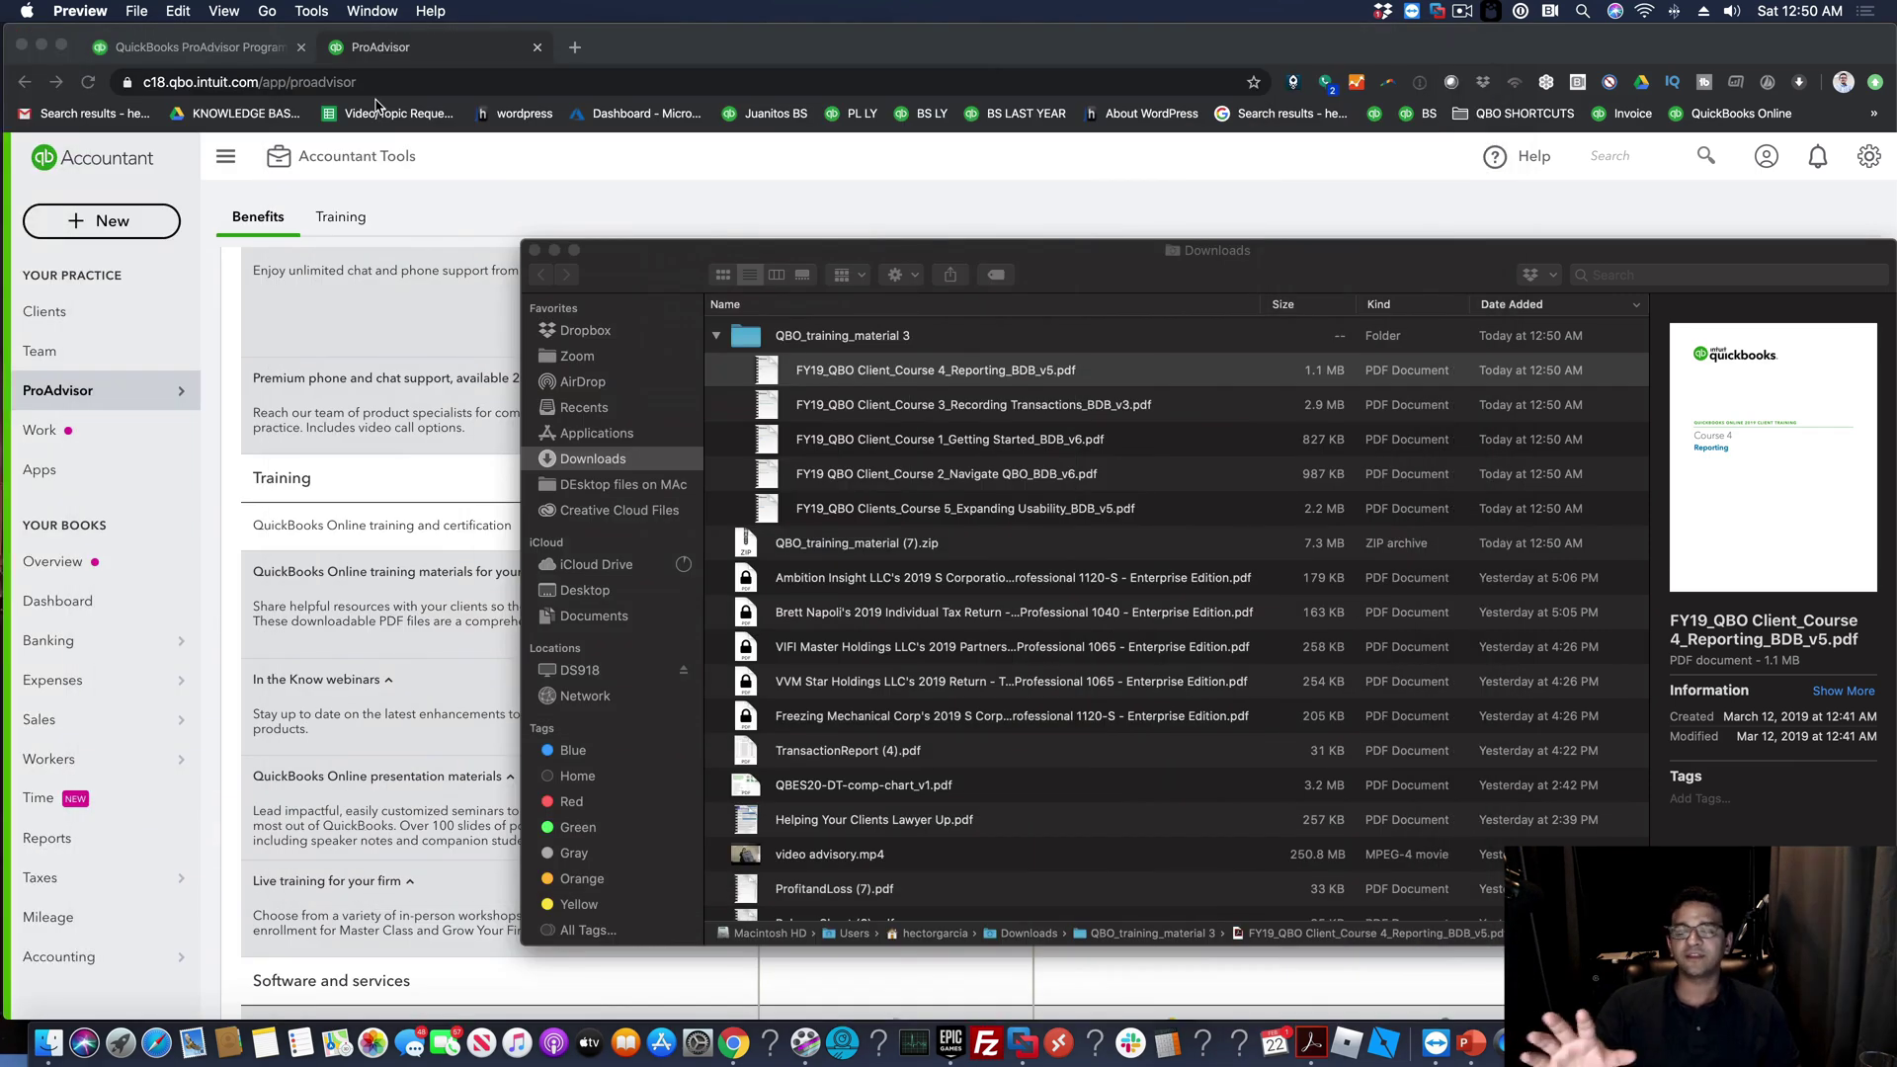
{"action": "left_click", "coordinate": [370, 300]}
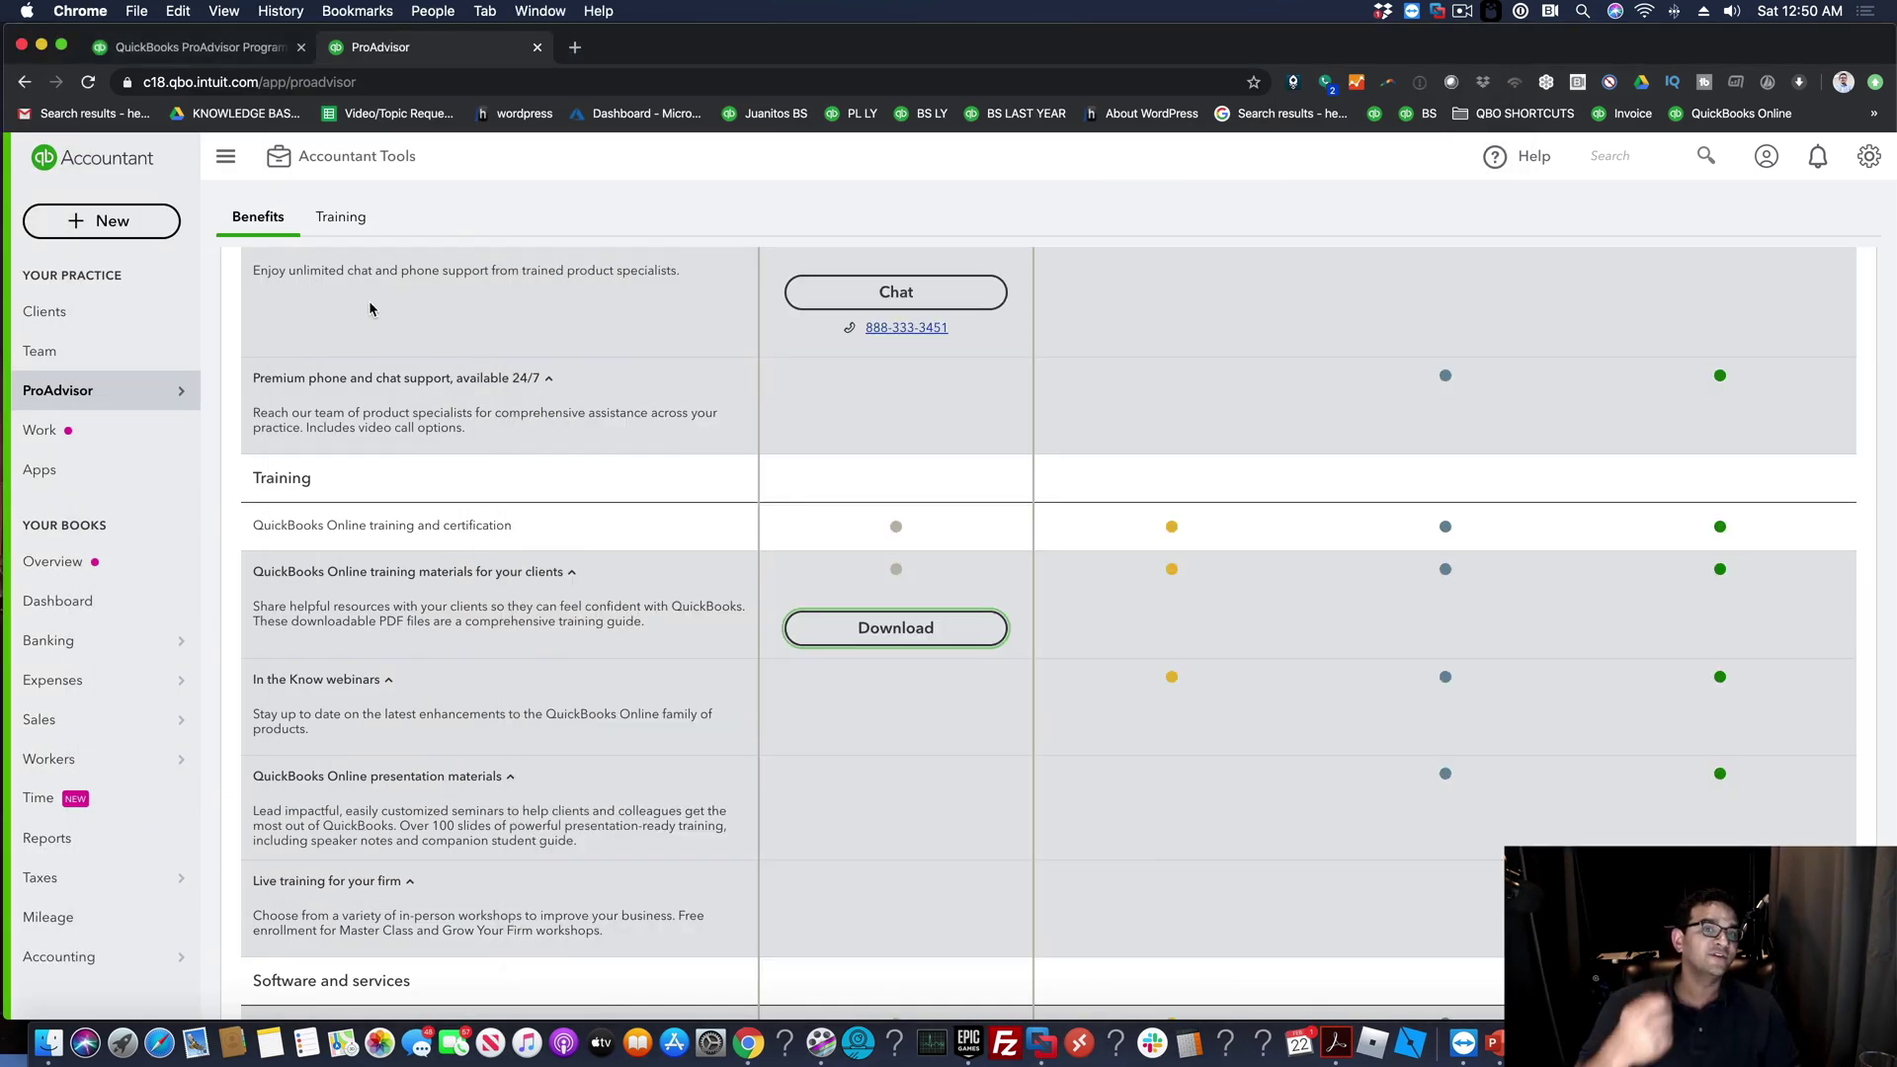
{"action": "left_click", "coordinate": [136, 156]}
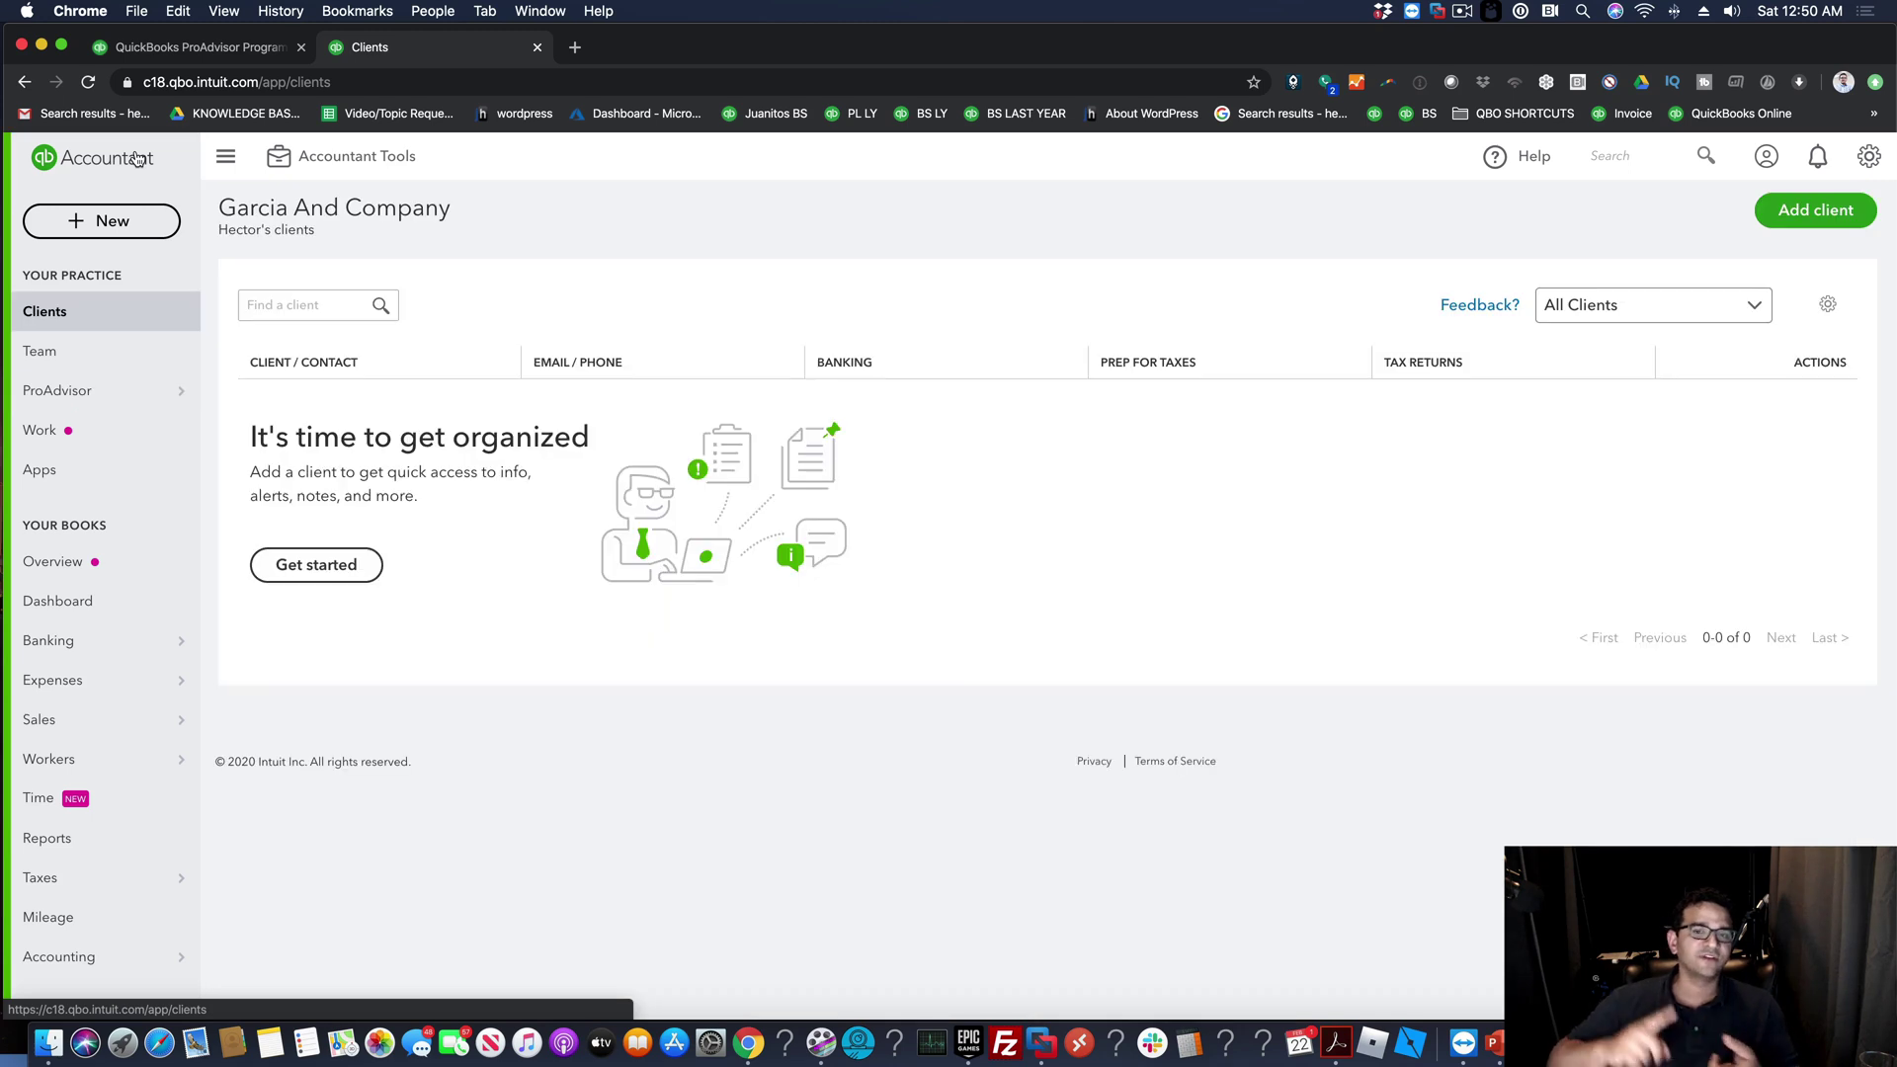